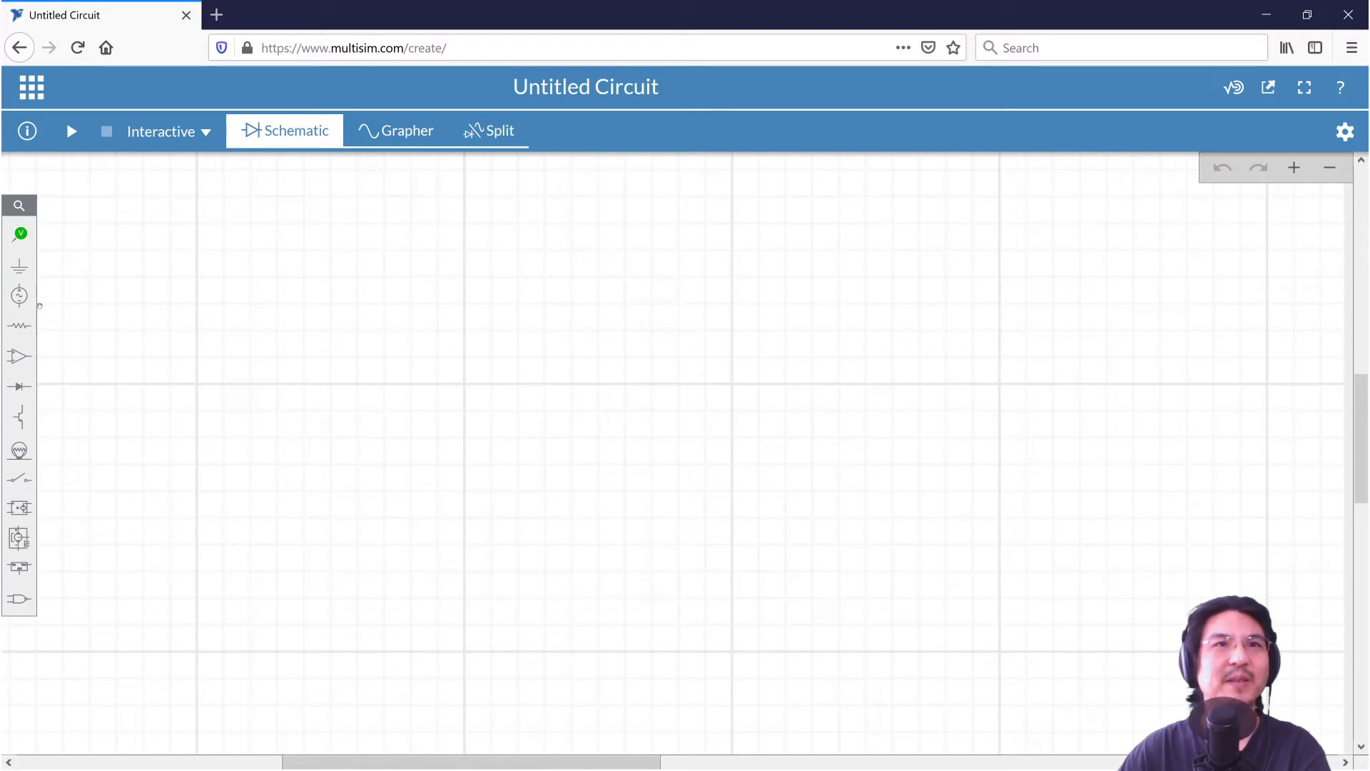
Step: Place a DC voltage source in the empty schematic
{"action": "left_click", "coordinate": [19, 298]}
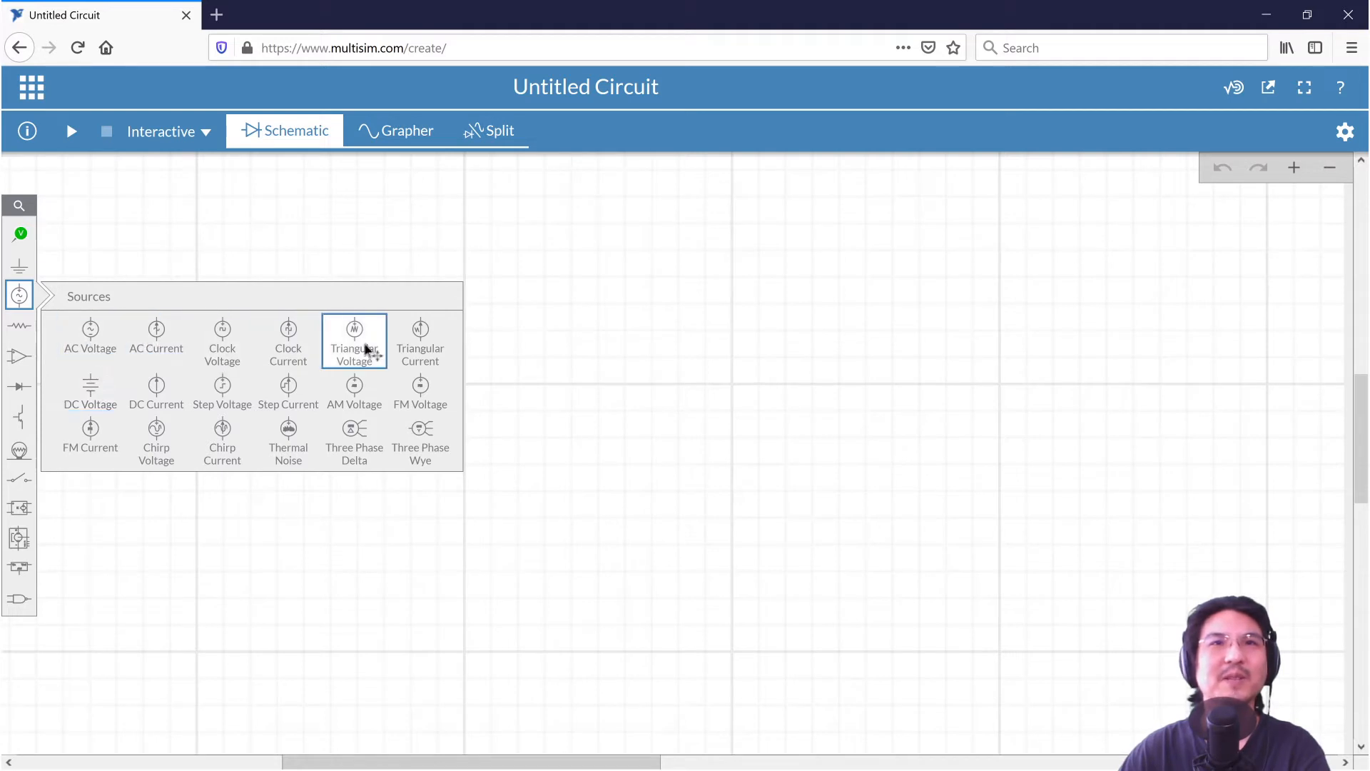
{"action": "left_click", "coordinate": [88, 391]}
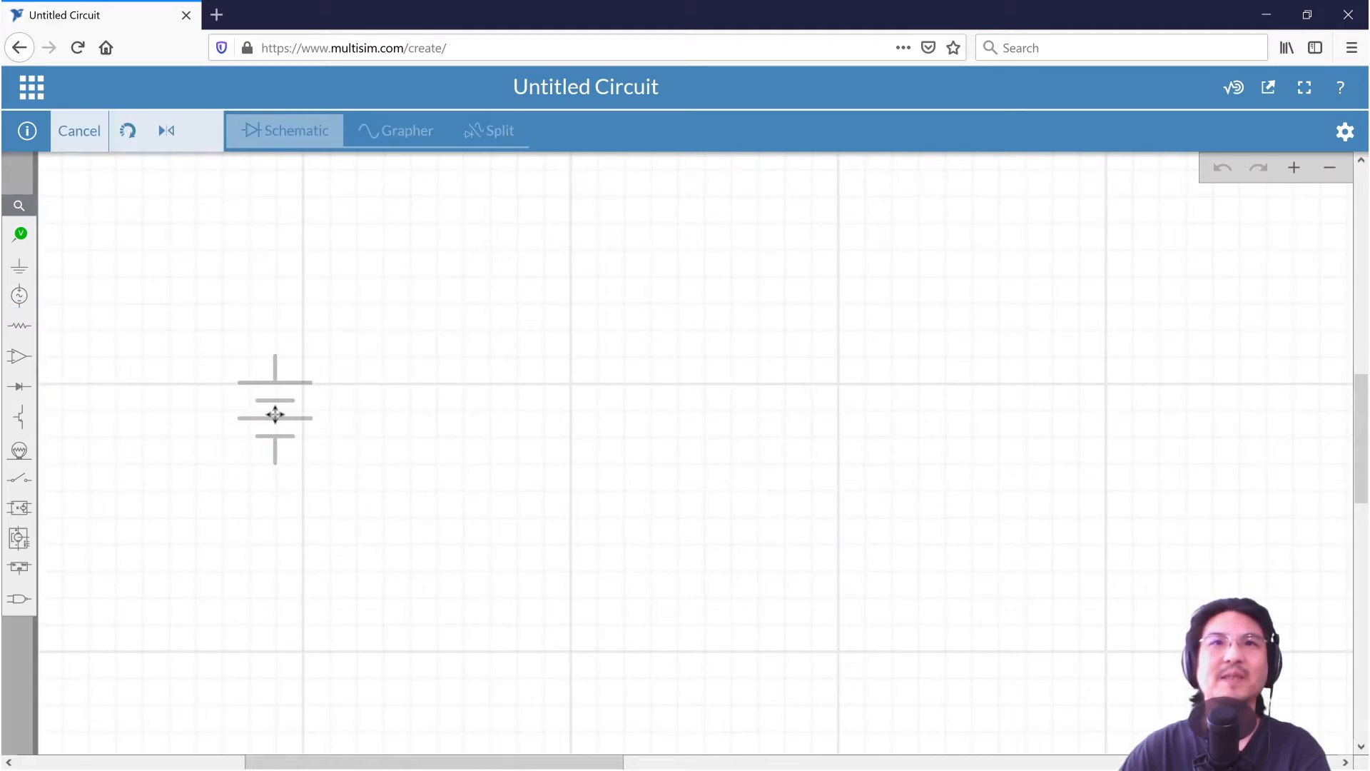
{"action": "left_click", "coordinate": [275, 414]}
{"action": "left_click", "coordinate": [254, 587]}
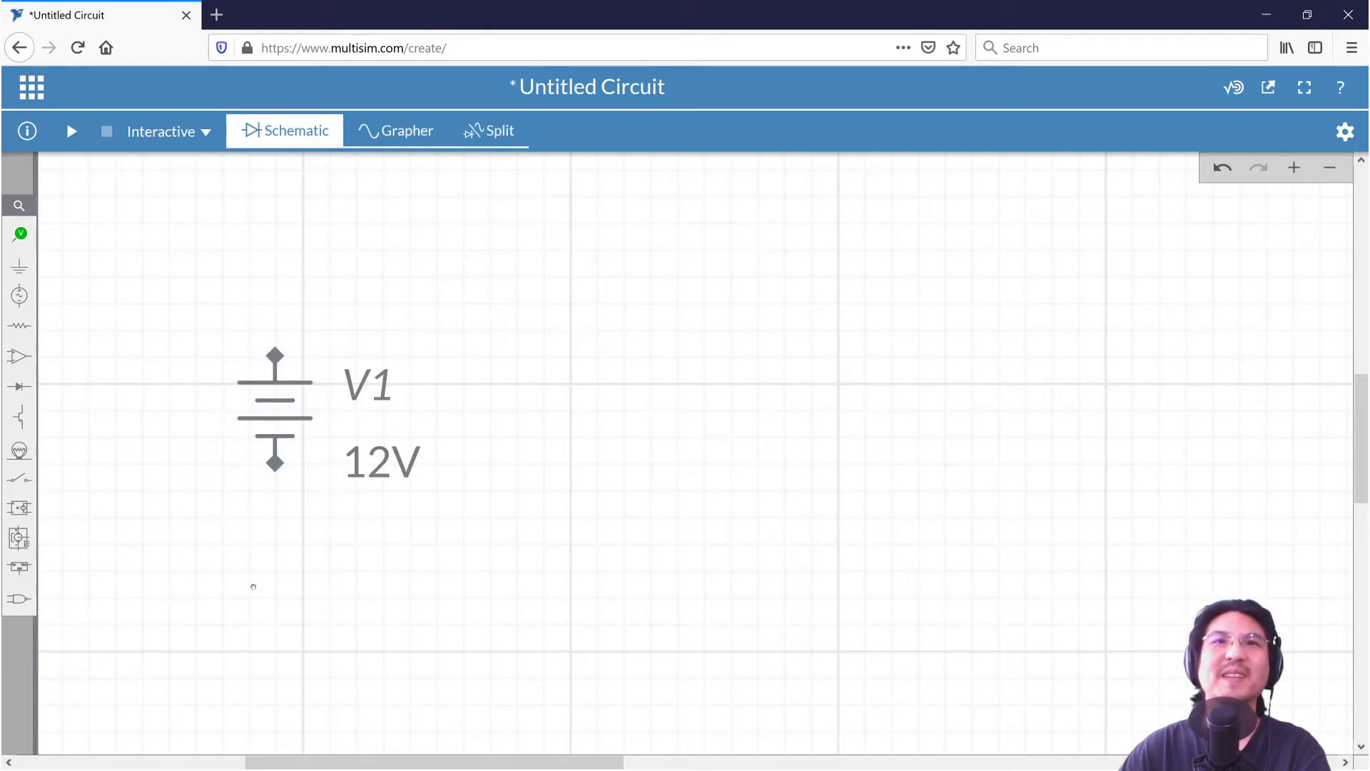
Step: Try different voltages for source V1, starting at 51.0 V and scaling by factors of ten up to 5.10 MV and down to 51.0 mV
{"action": "mouse_move", "coordinate": [373, 467]}
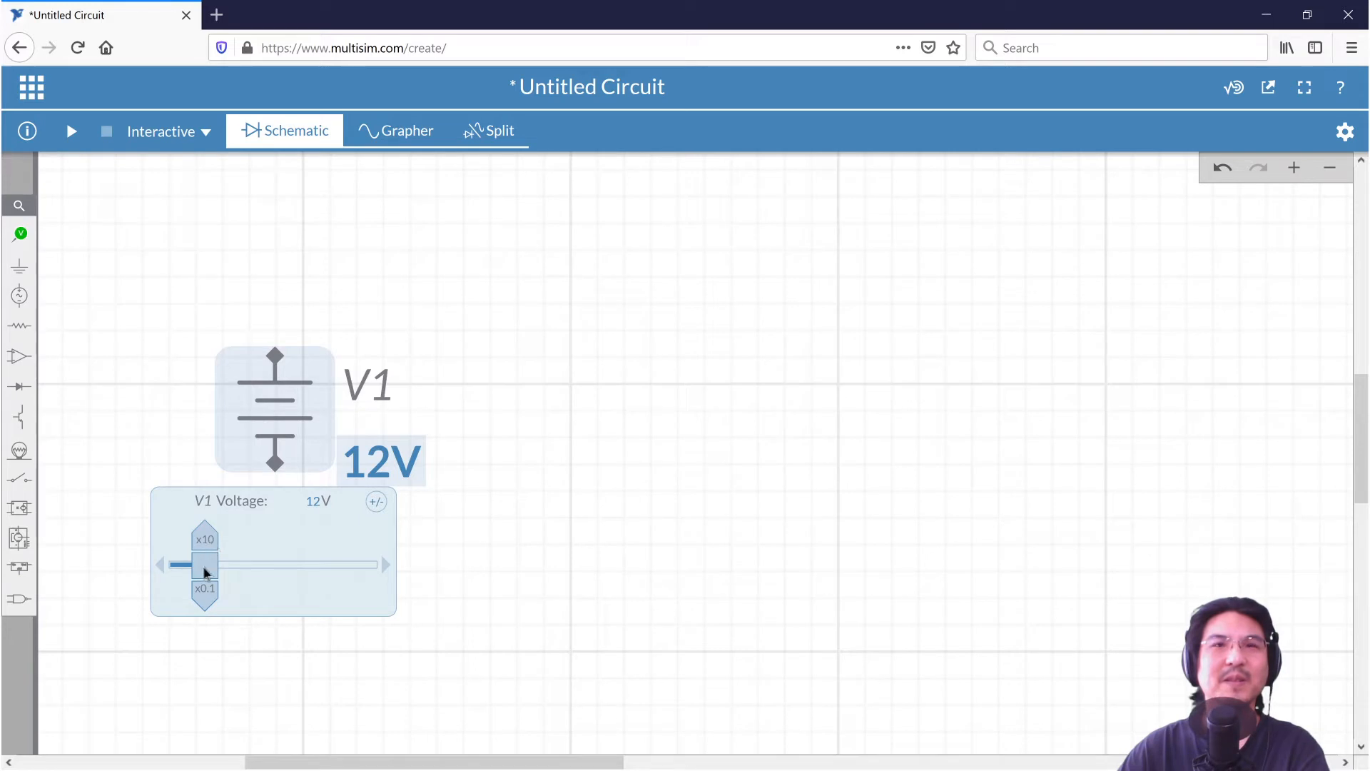
{"action": "left_click_drag", "start_coordinate": [203, 567], "coordinate": [275, 569]}
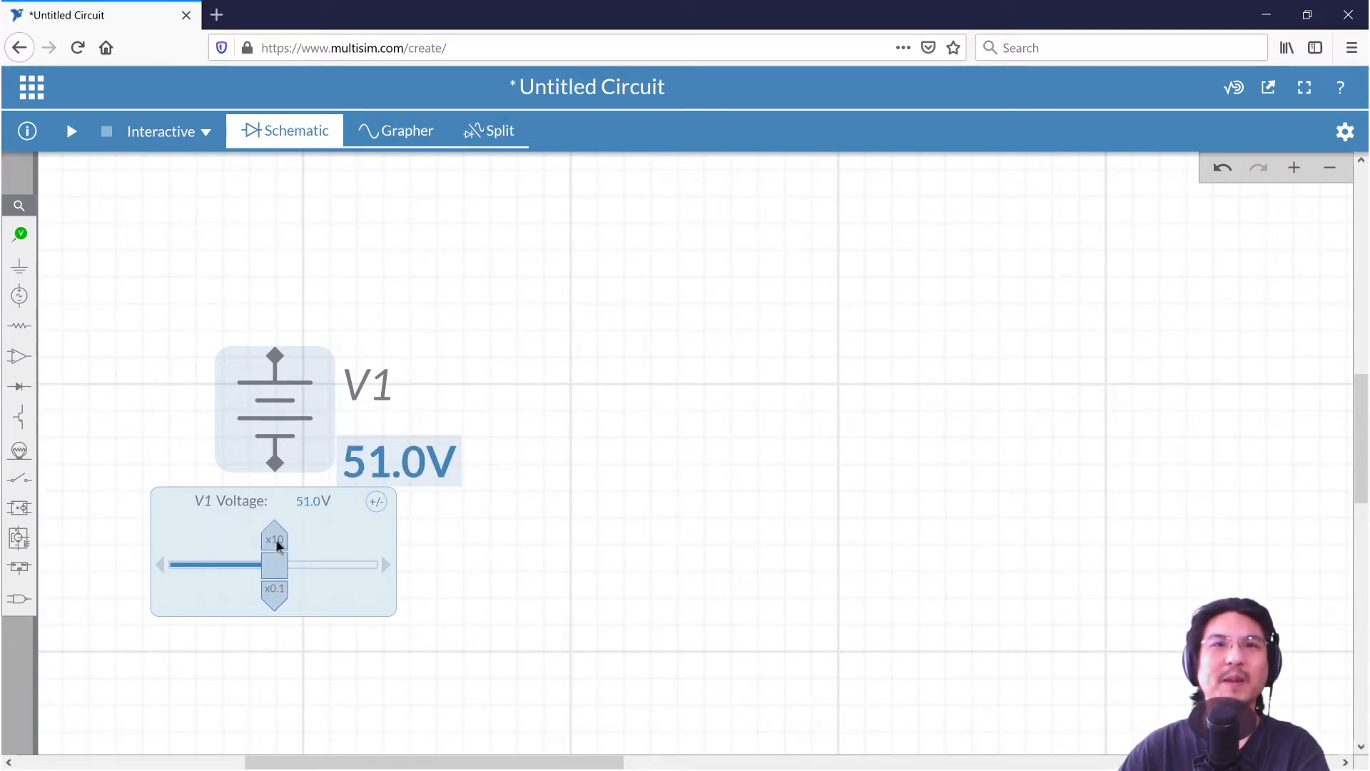
{"action": "left_click", "coordinate": [278, 546]}
{"action": "left_click", "coordinate": [278, 547]}
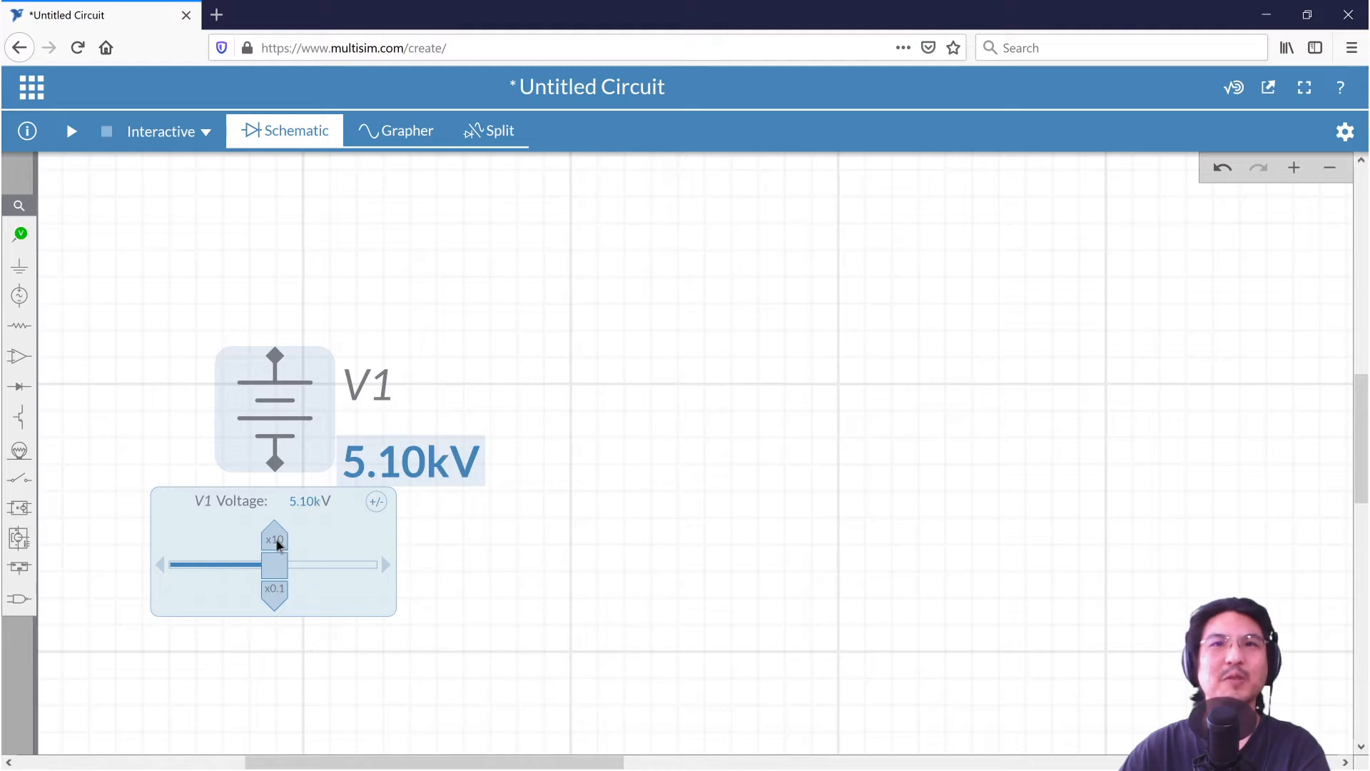
{"action": "left_click", "coordinate": [279, 546]}
{"action": "left_click", "coordinate": [279, 546]}
{"action": "left_click", "coordinate": [279, 589]}
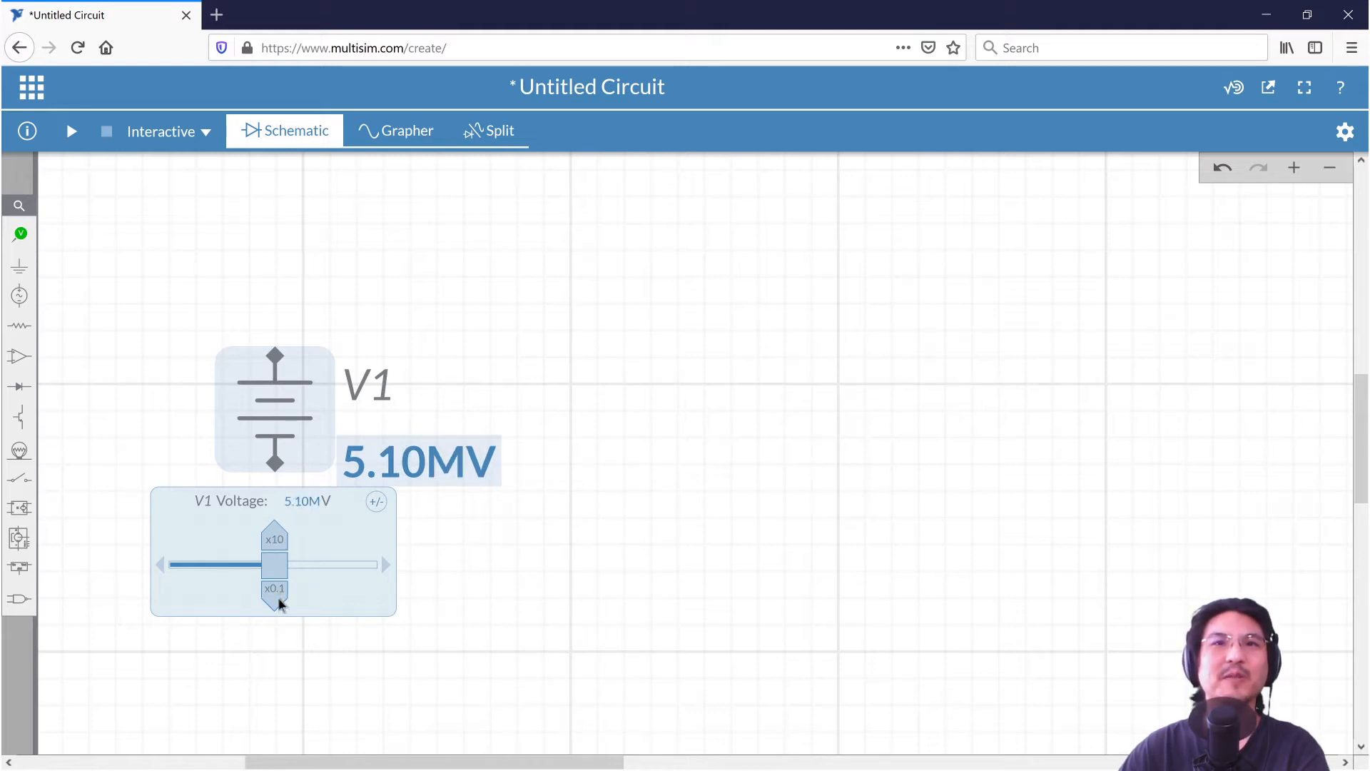
{"action": "triple_click", "coordinate": [278, 589]}
{"action": "triple_click", "coordinate": [279, 591]}
{"action": "double_click", "coordinate": [281, 596]}
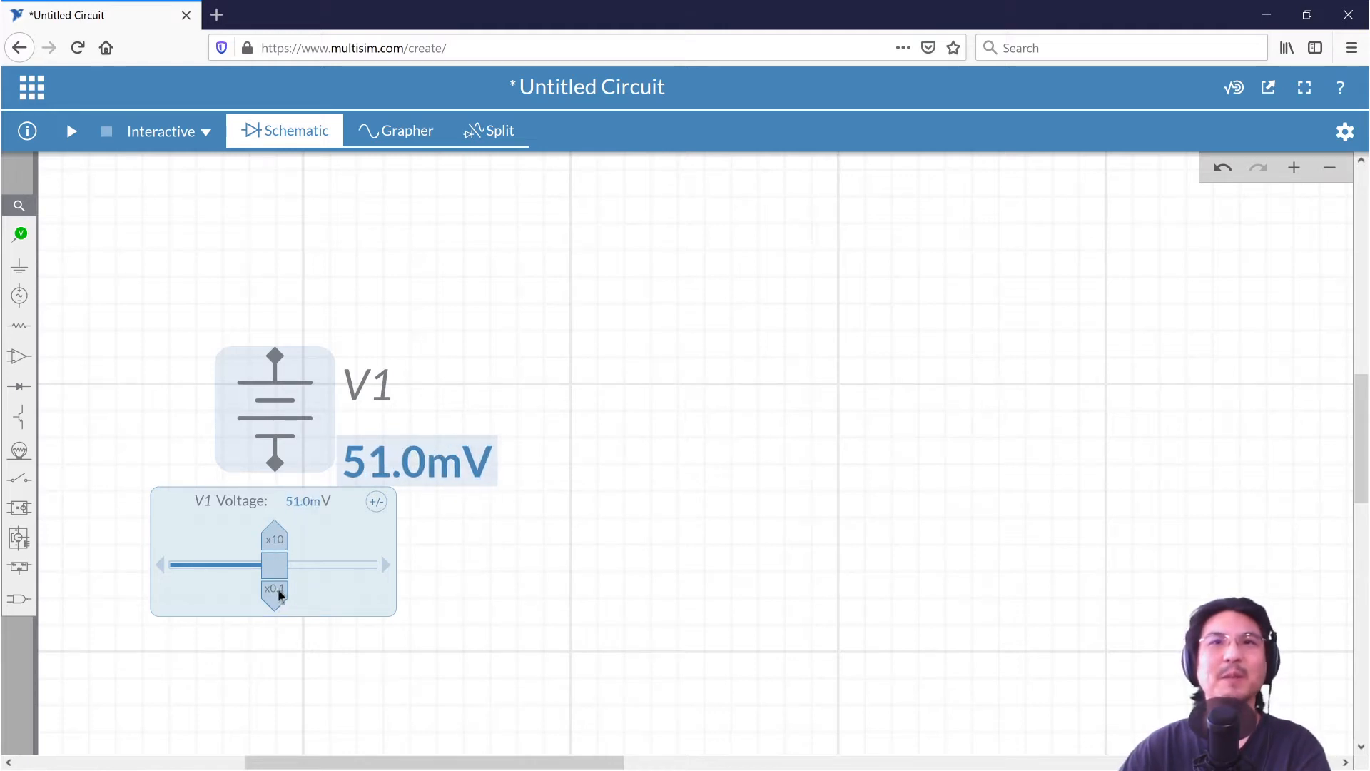
{"action": "triple_click", "coordinate": [280, 540]}
{"action": "left_click", "coordinate": [281, 546]}
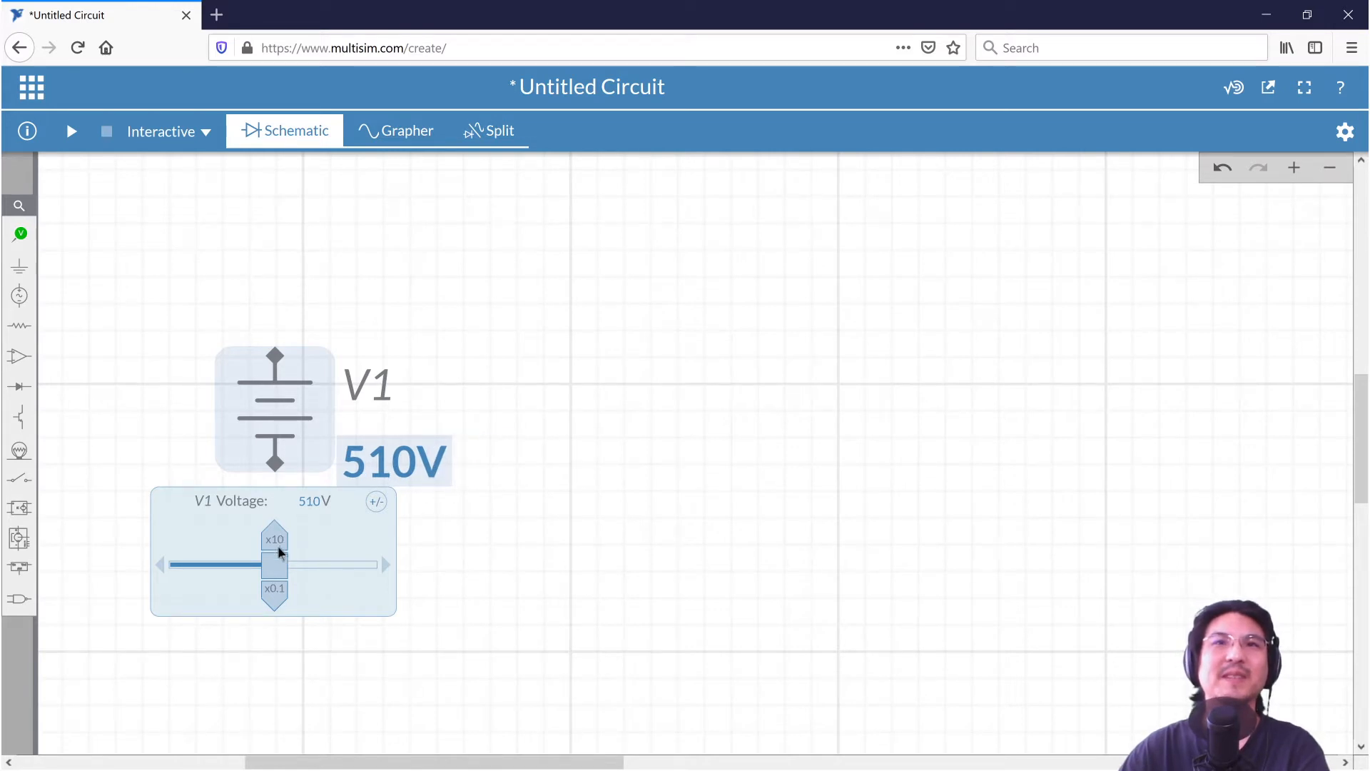
{"action": "left_click", "coordinate": [278, 605]}
Step: Set the voltage of source V1 to 20.0 V
{"action": "left_click_drag", "start_coordinate": [276, 564], "coordinate": [230, 568]}
{"action": "left_click", "coordinate": [385, 568]}
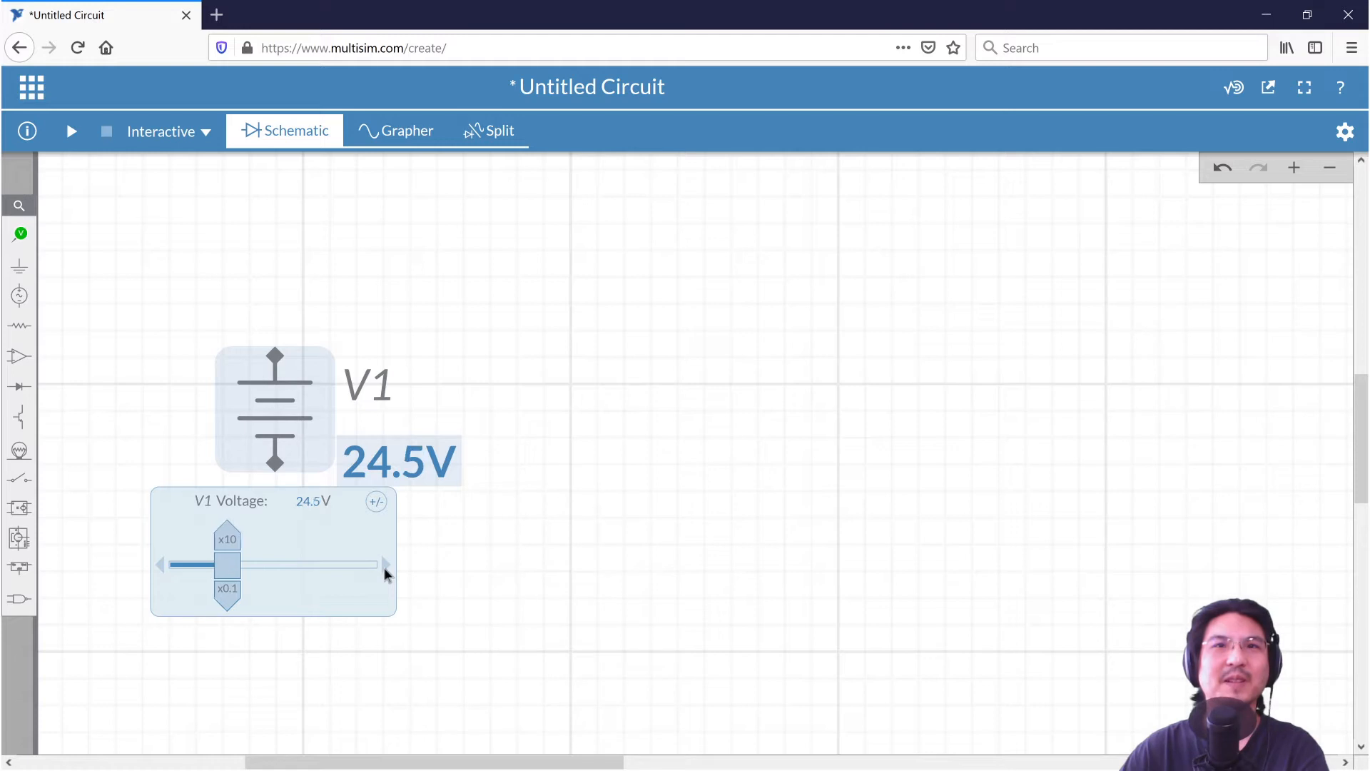
{"action": "triple_click", "coordinate": [385, 567]}
{"action": "double_click", "coordinate": [385, 568]}
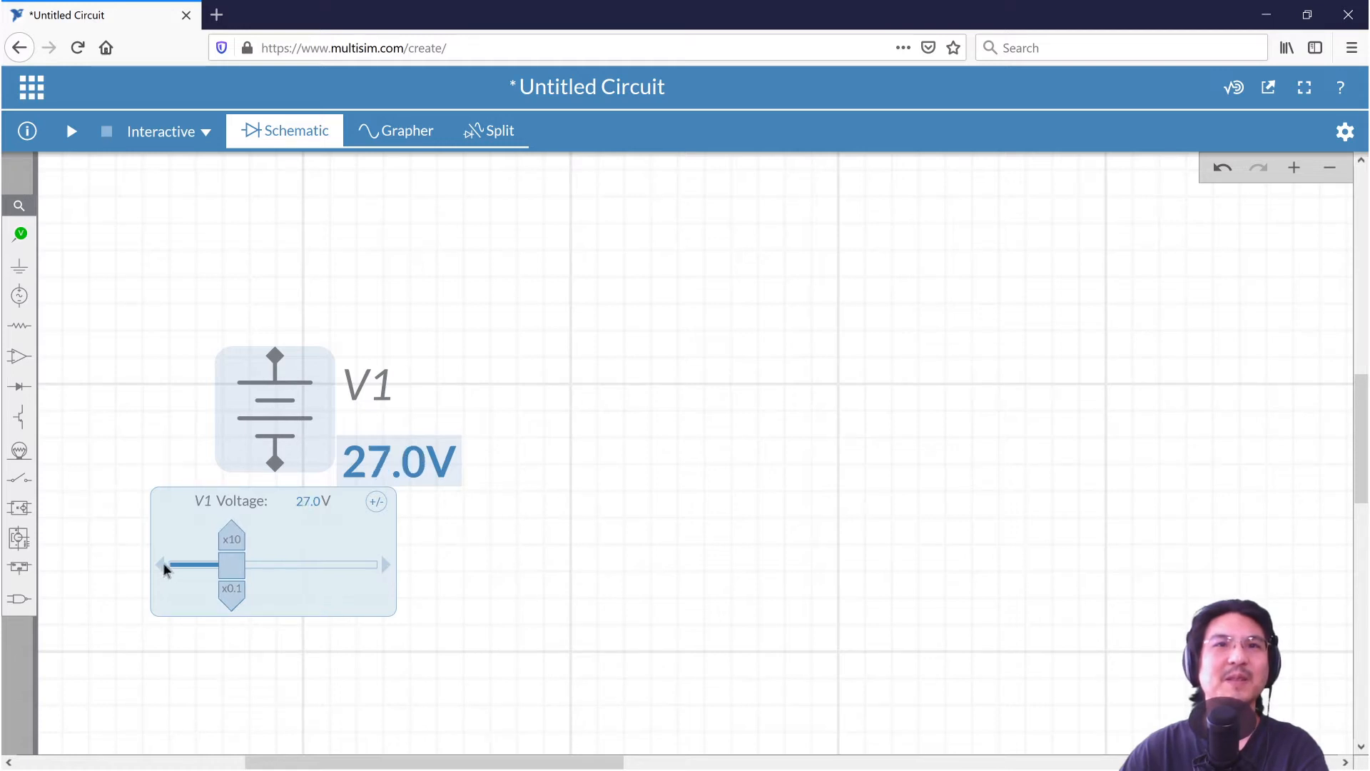
{"action": "triple_click", "coordinate": [163, 566]}
{"action": "triple_click", "coordinate": [163, 567]}
{"action": "triple_click", "coordinate": [162, 566]}
{"action": "double_click", "coordinate": [163, 566]}
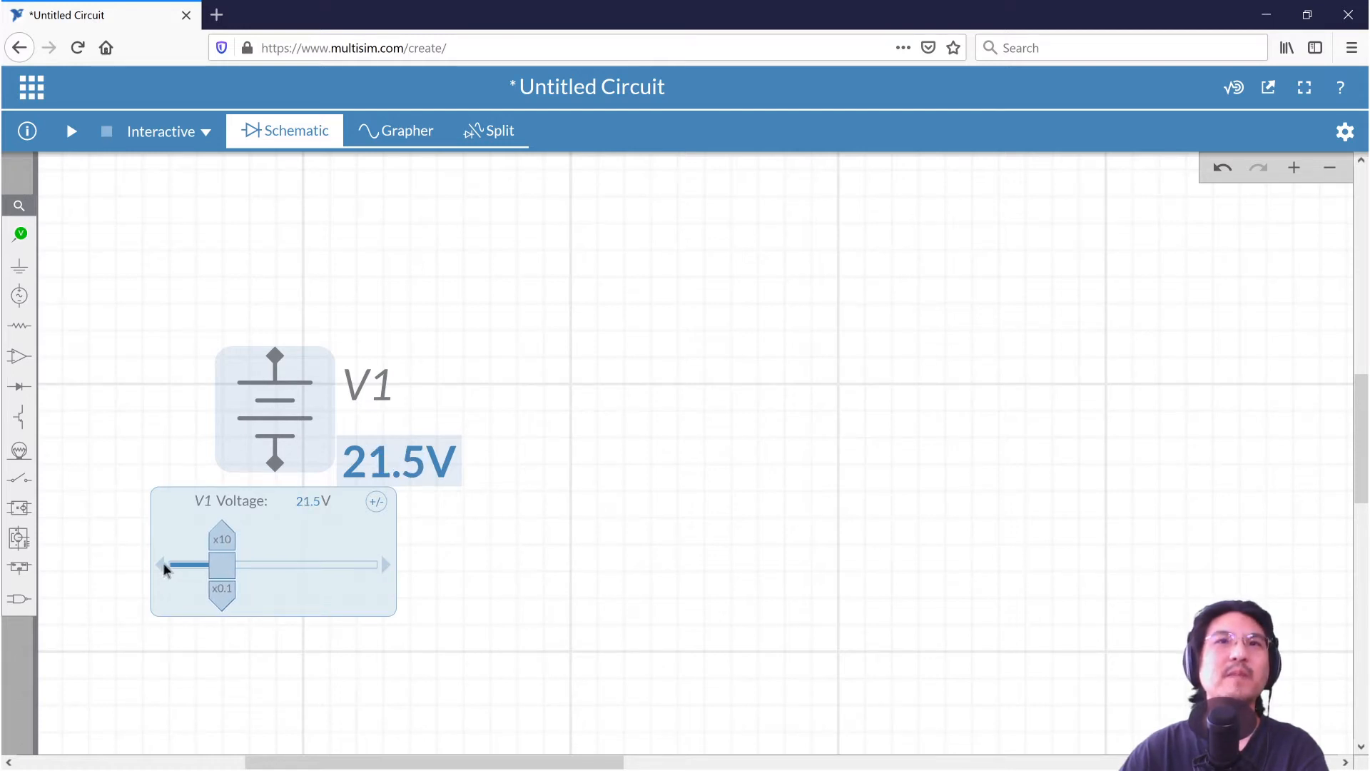
{"action": "triple_click", "coordinate": [163, 566]}
{"action": "left_click", "coordinate": [130, 337]}
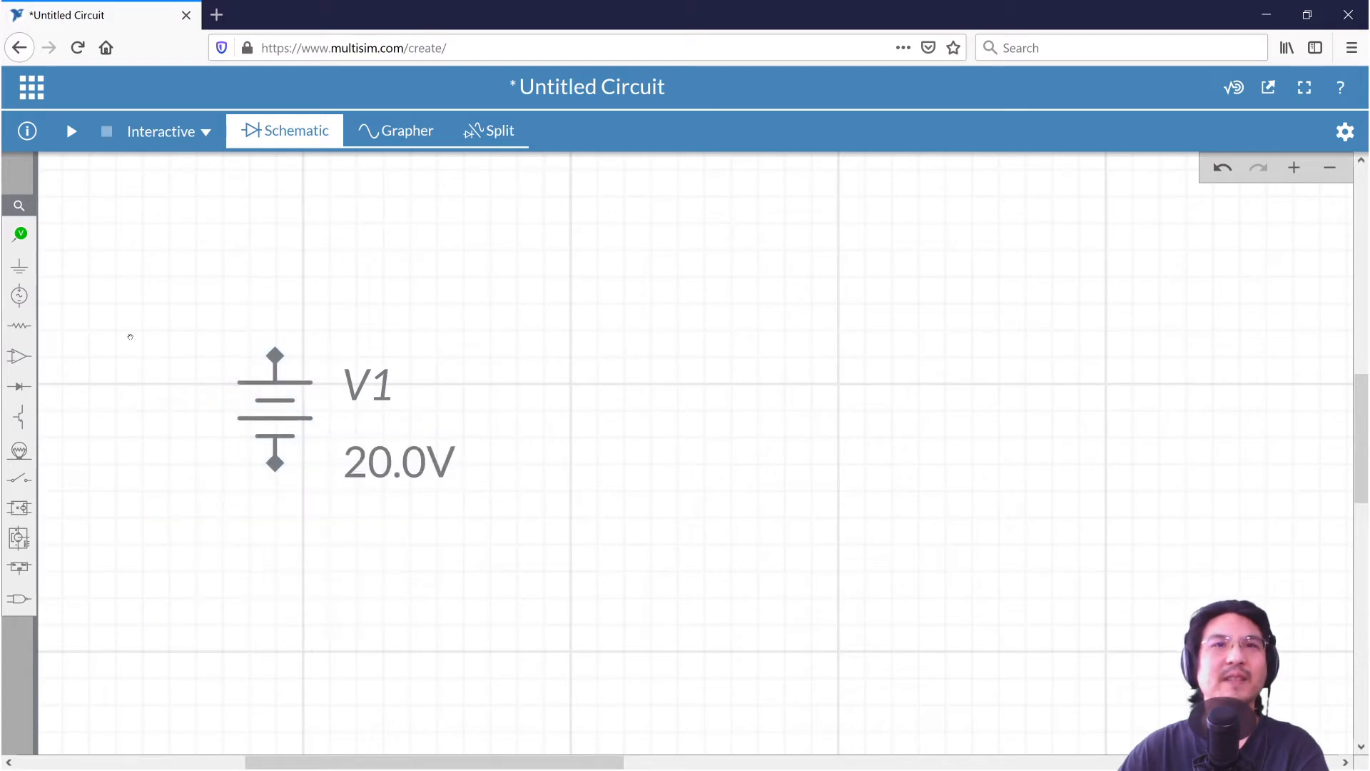
{"action": "left_click", "coordinate": [20, 326]}
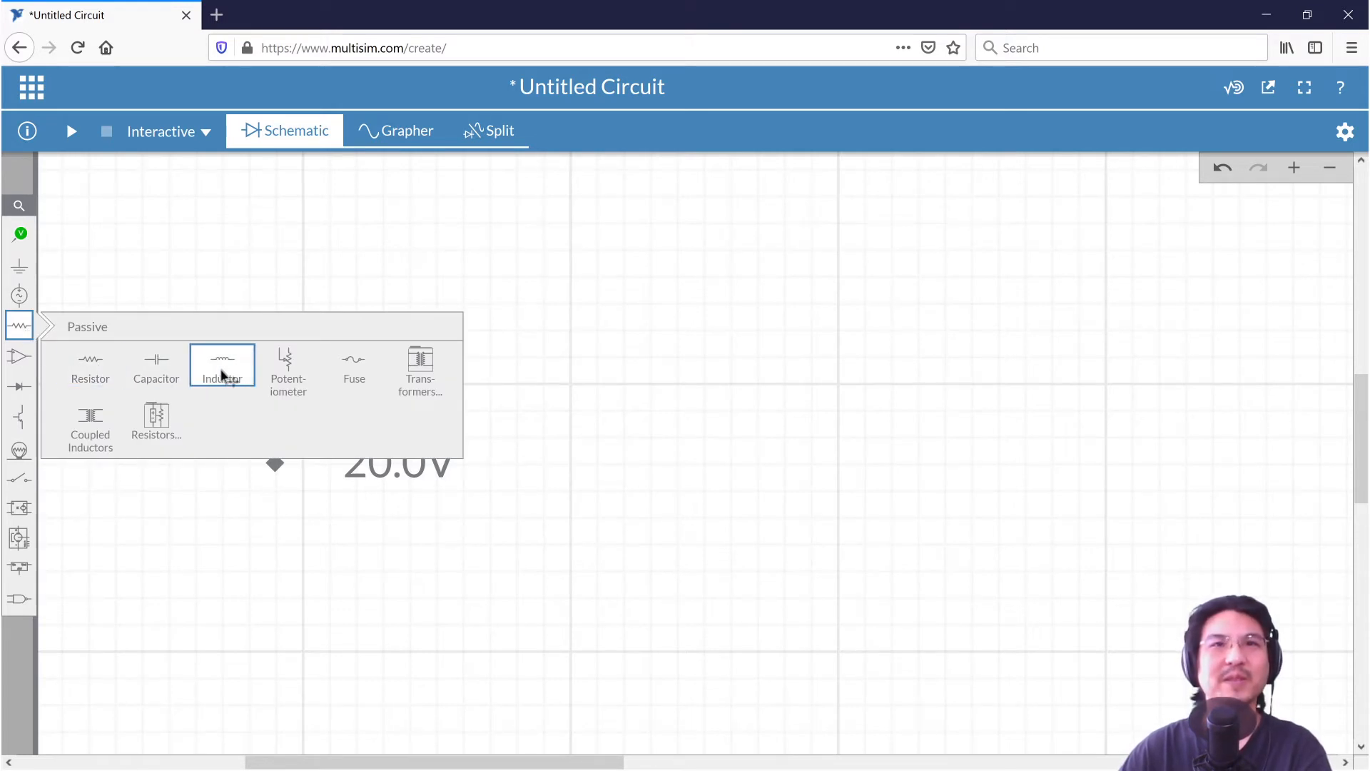
{"action": "left_click", "coordinate": [90, 373]}
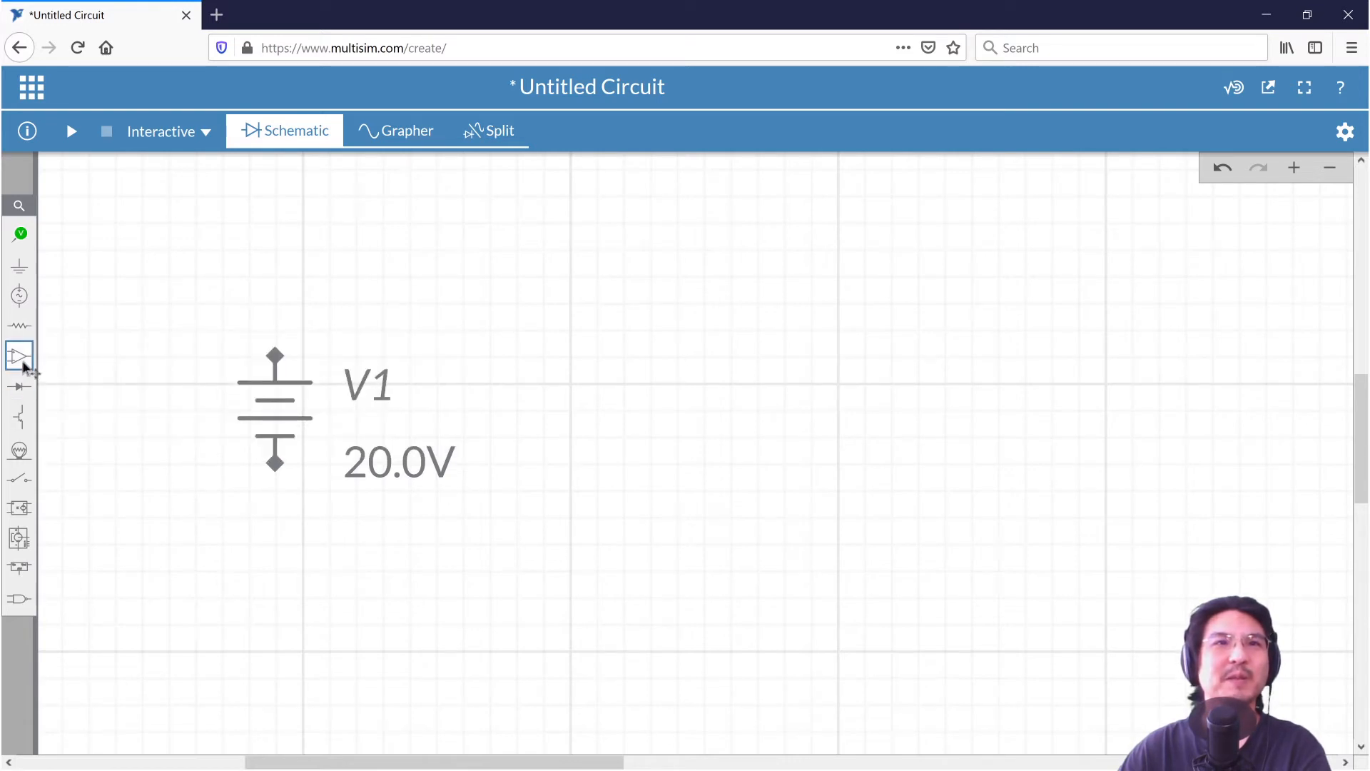
{"action": "mouse_move", "coordinate": [24, 367]}
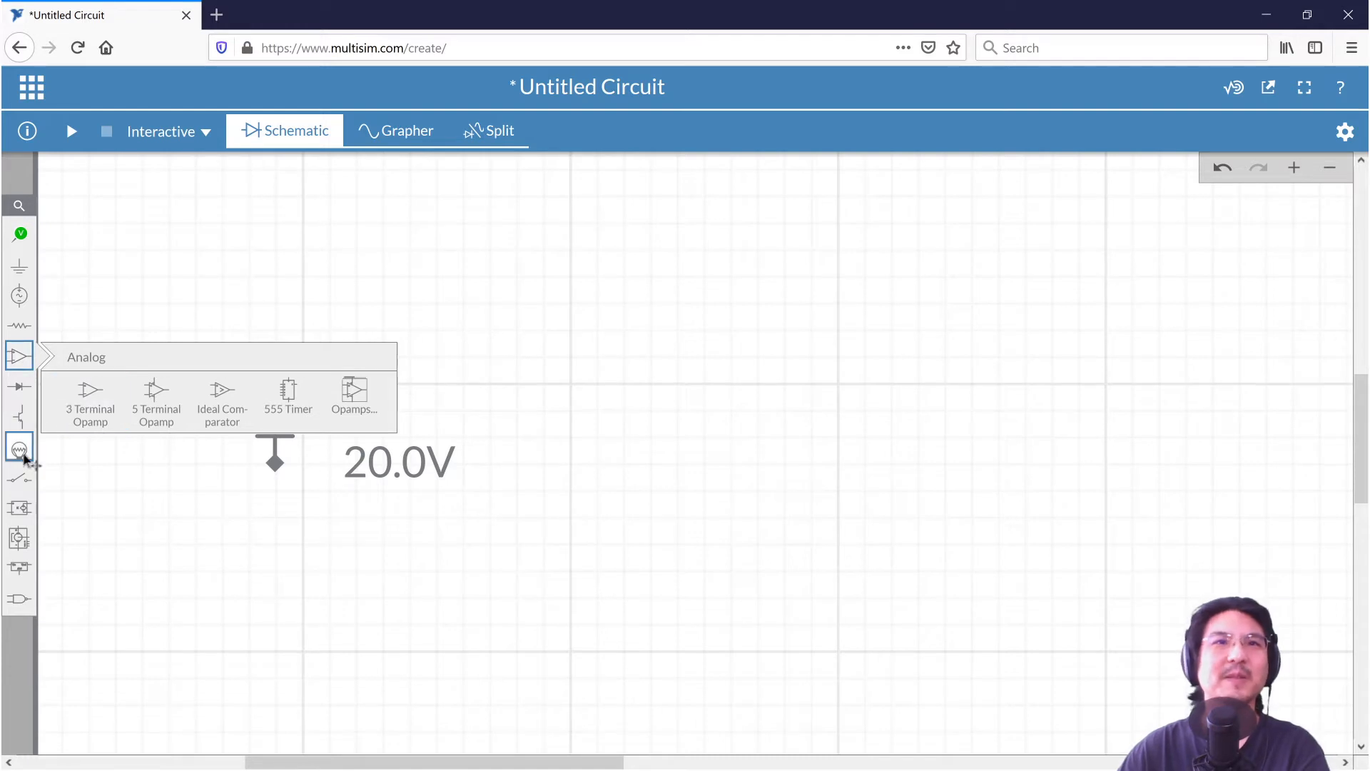
{"action": "mouse_move", "coordinate": [30, 422]}
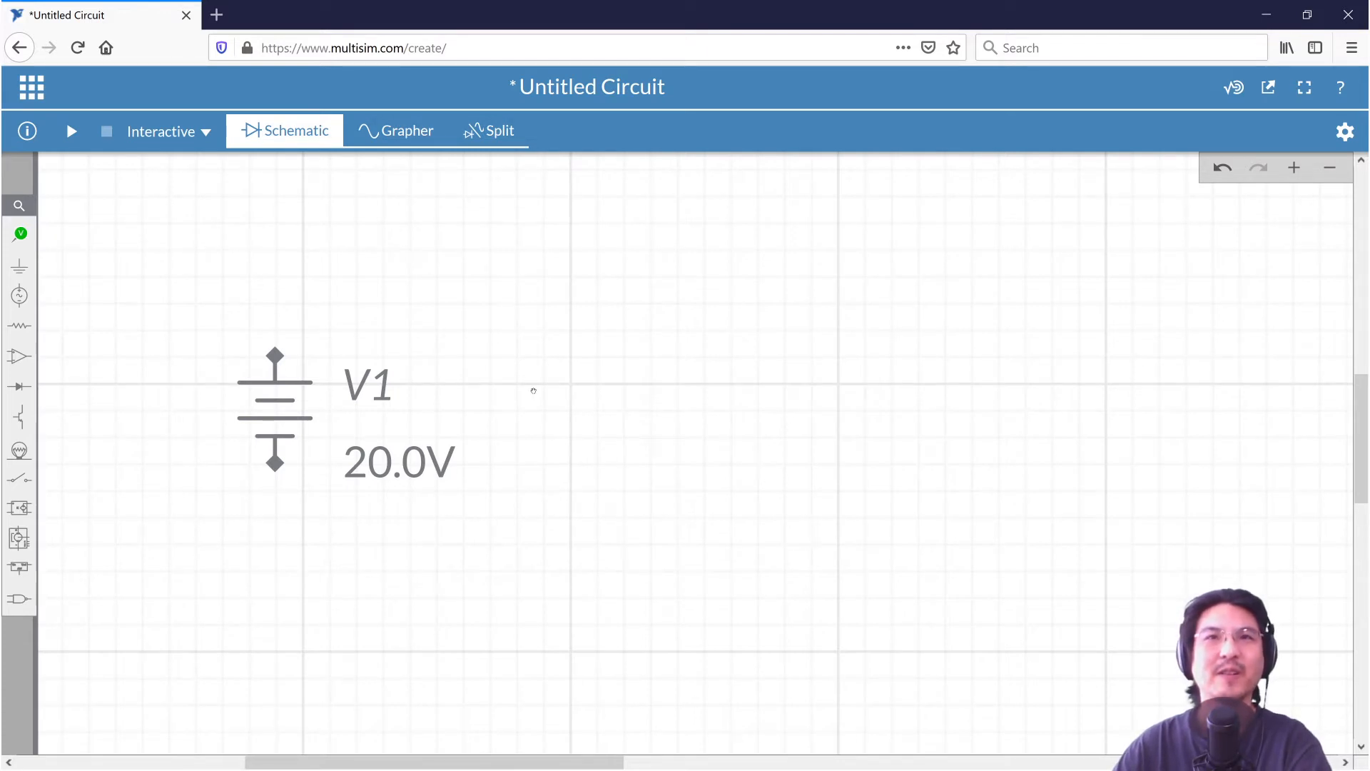
Step: Try out placing and rotating a resistor to the upper right of source V1, and delete it
{"action": "key", "text": "r"}
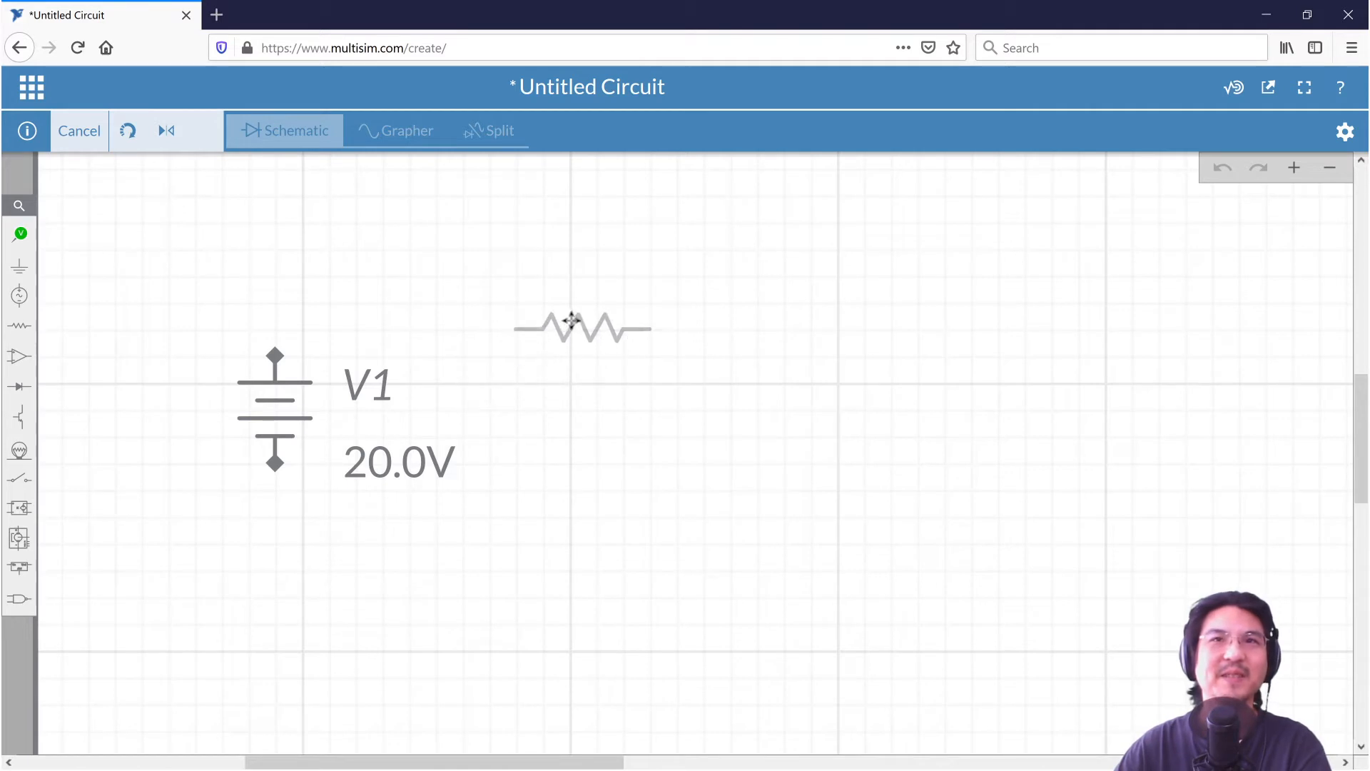
{"action": "left_click", "coordinate": [554, 275]}
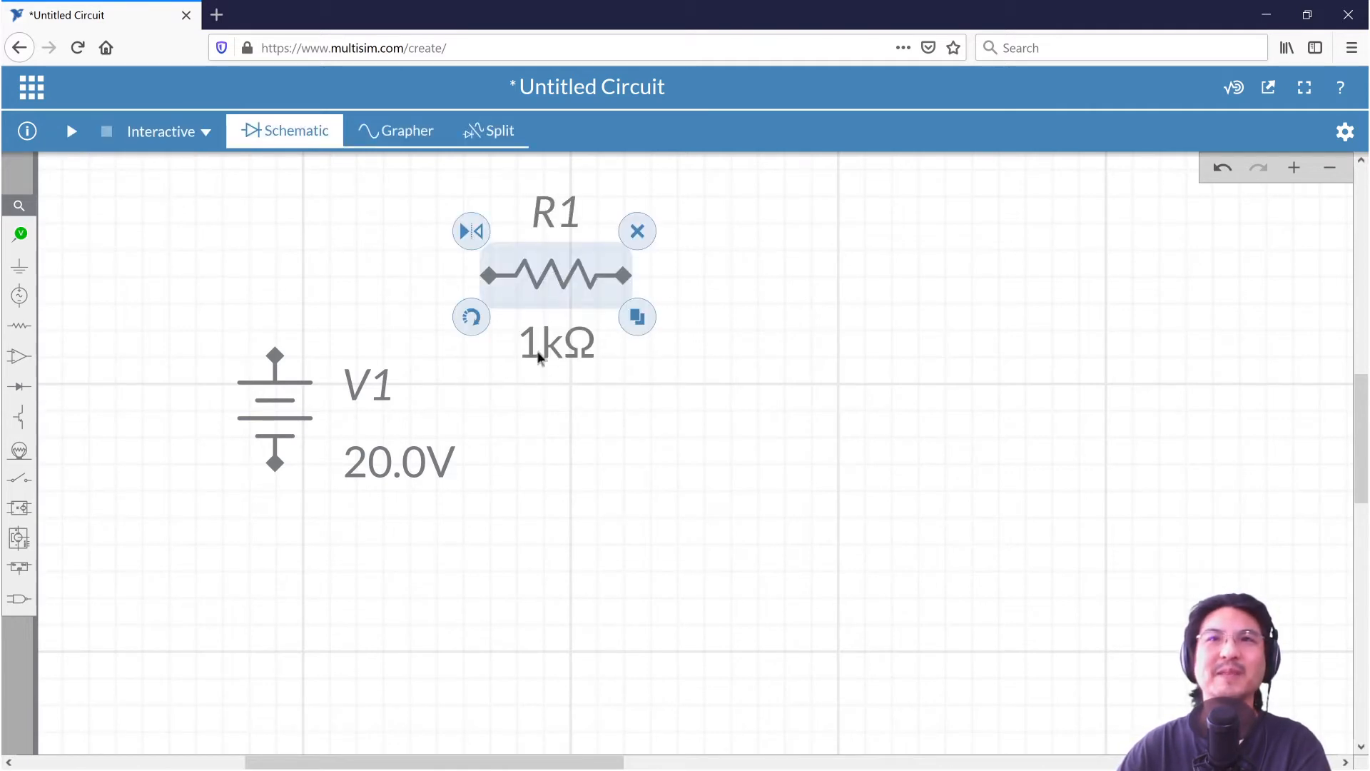
{"action": "left_click", "coordinate": [471, 318]}
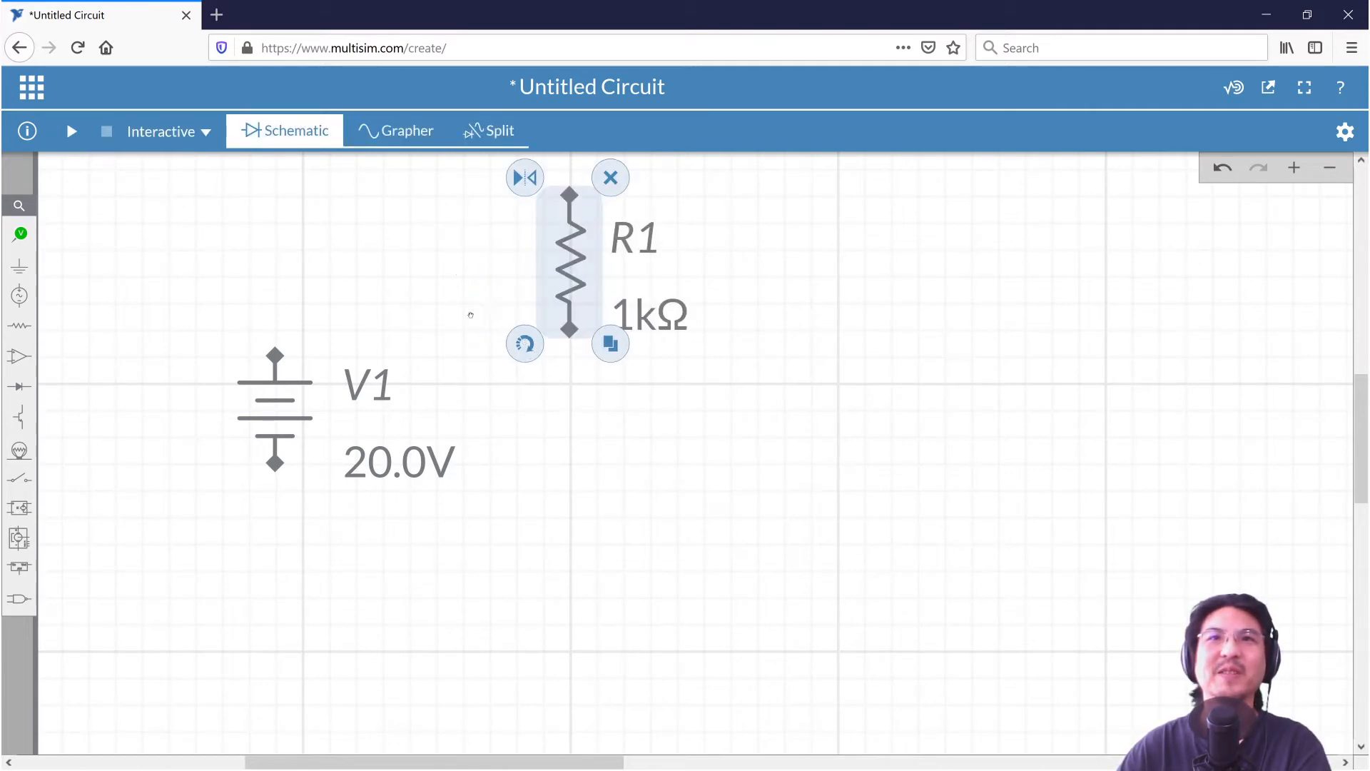
{"action": "left_click", "coordinate": [521, 346]}
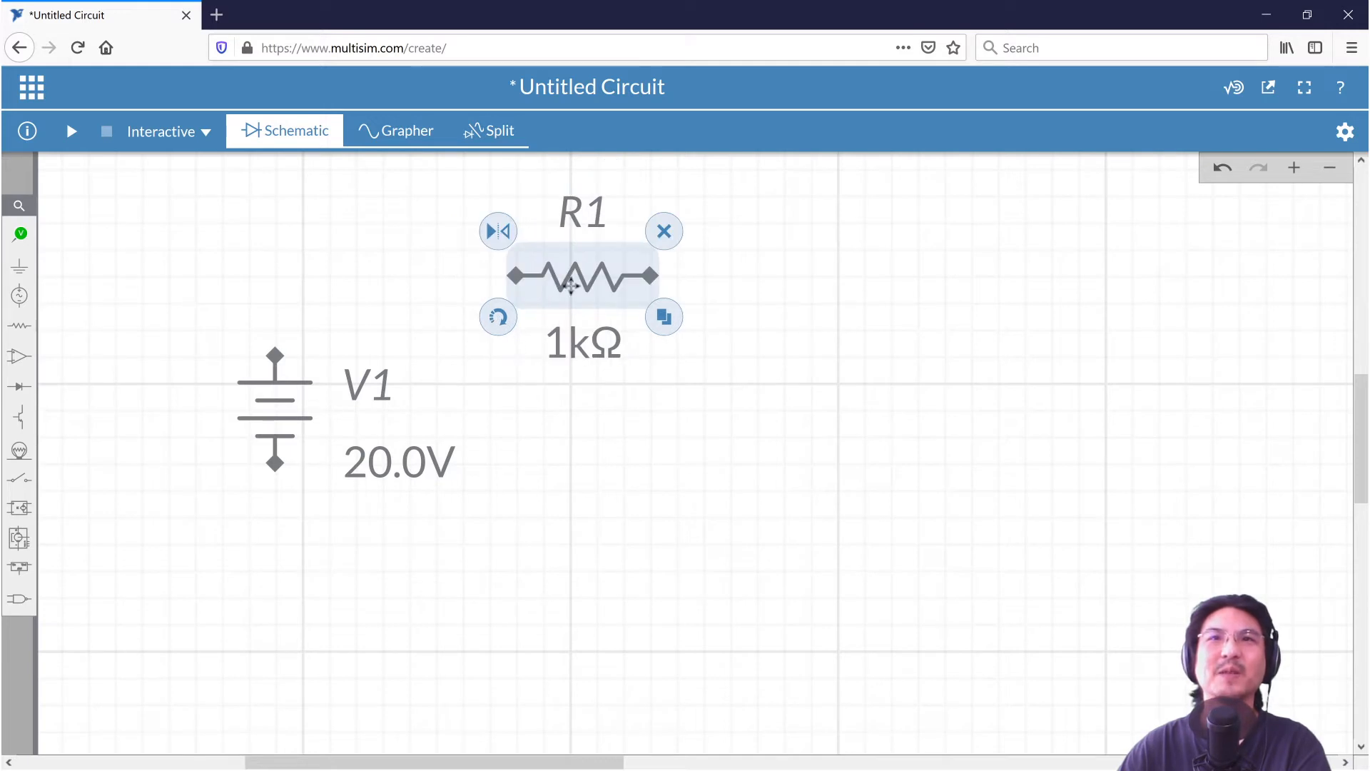
{"action": "left_click", "coordinate": [661, 234]}
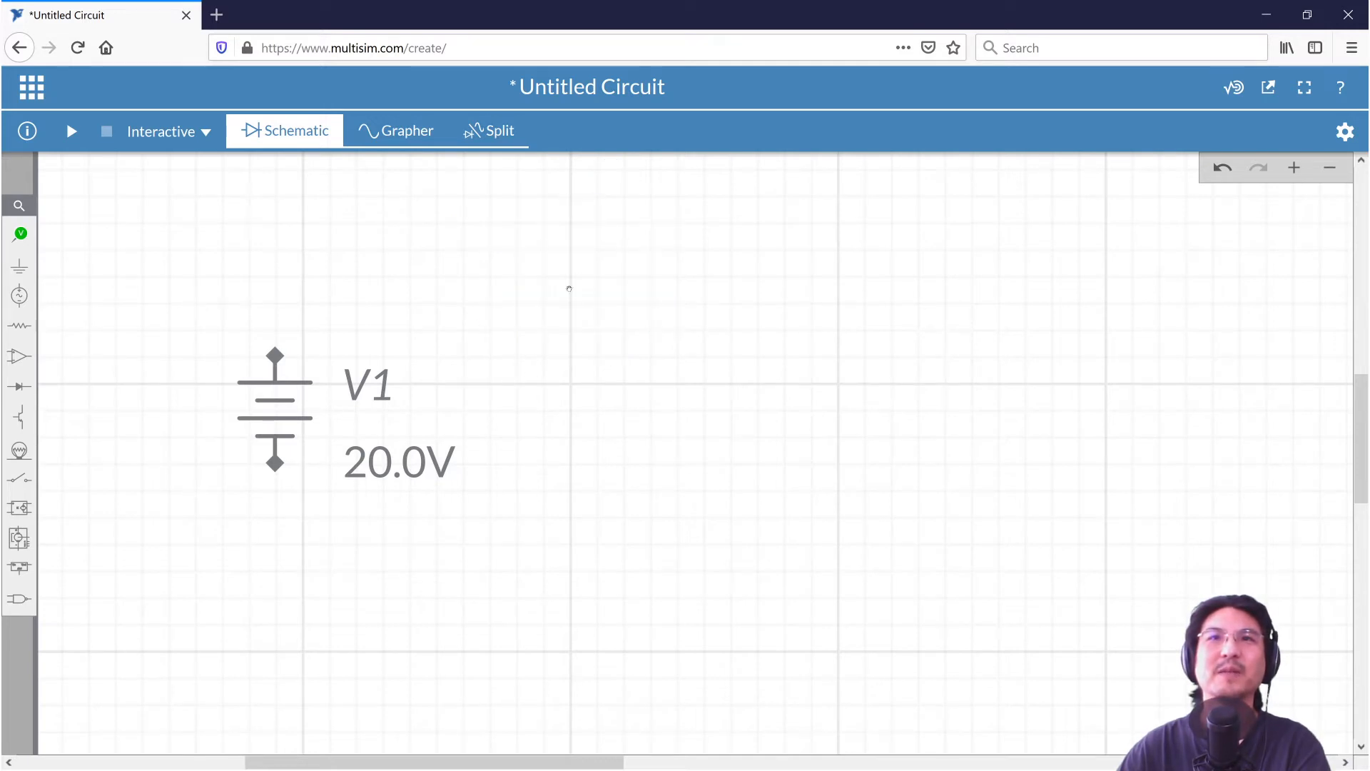
Step: Place a resistor, oriented horizontally after trying its rotation, just above and to the right of source V1
{"action": "key", "text": "r"}
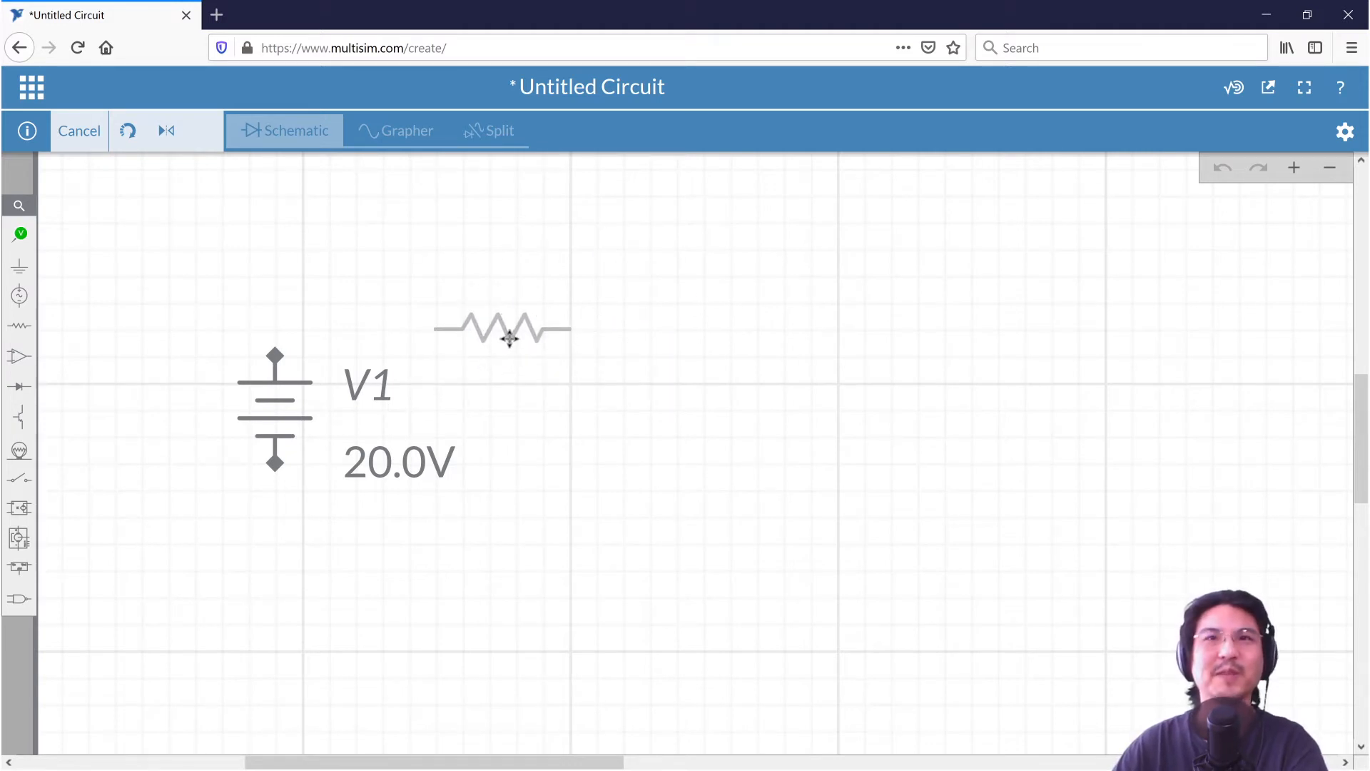
{"action": "key", "text": "ctrl+r"}
{"action": "key", "text": "ctrl+r"}
{"action": "key", "text": "ctrl+r"}
{"action": "key", "text": "ctrl+r"}
{"action": "key", "text": "ctrl+r"}
{"action": "key", "text": "ctrl+r"}
{"action": "key", "text": "ctrl+r"}
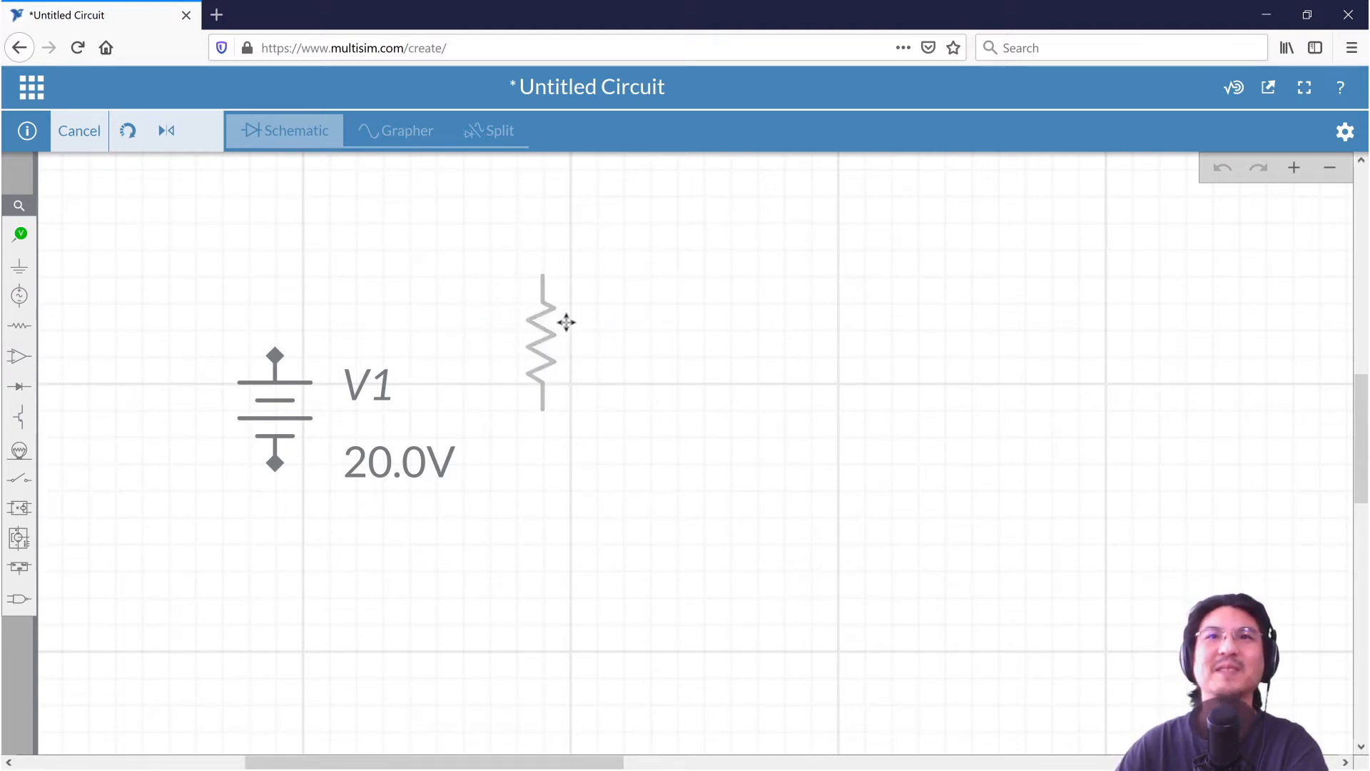
{"action": "key", "text": "ctrl+r"}
{"action": "key", "text": "ctrl+r"}
{"action": "key", "text": "ctrl+r"}
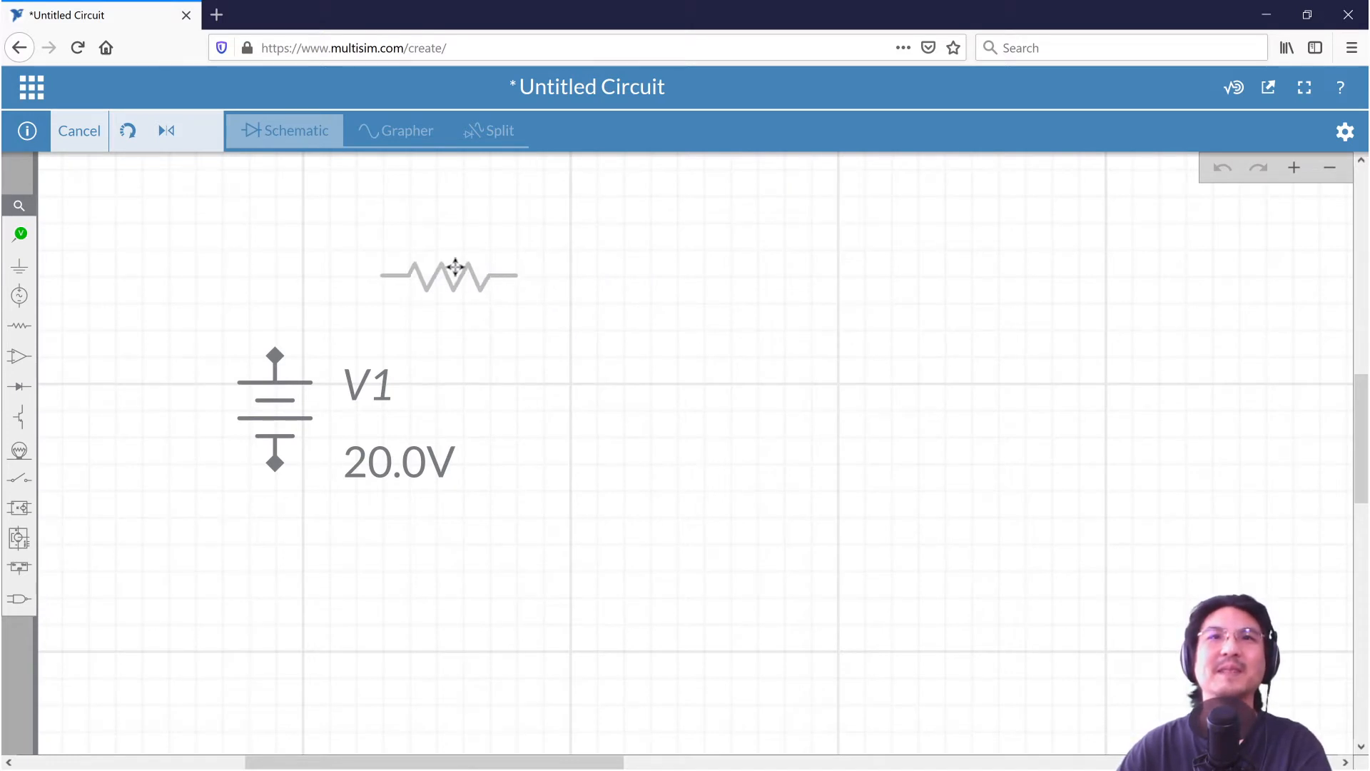
{"action": "left_click", "coordinate": [455, 268]}
{"action": "left_click", "coordinate": [656, 309]}
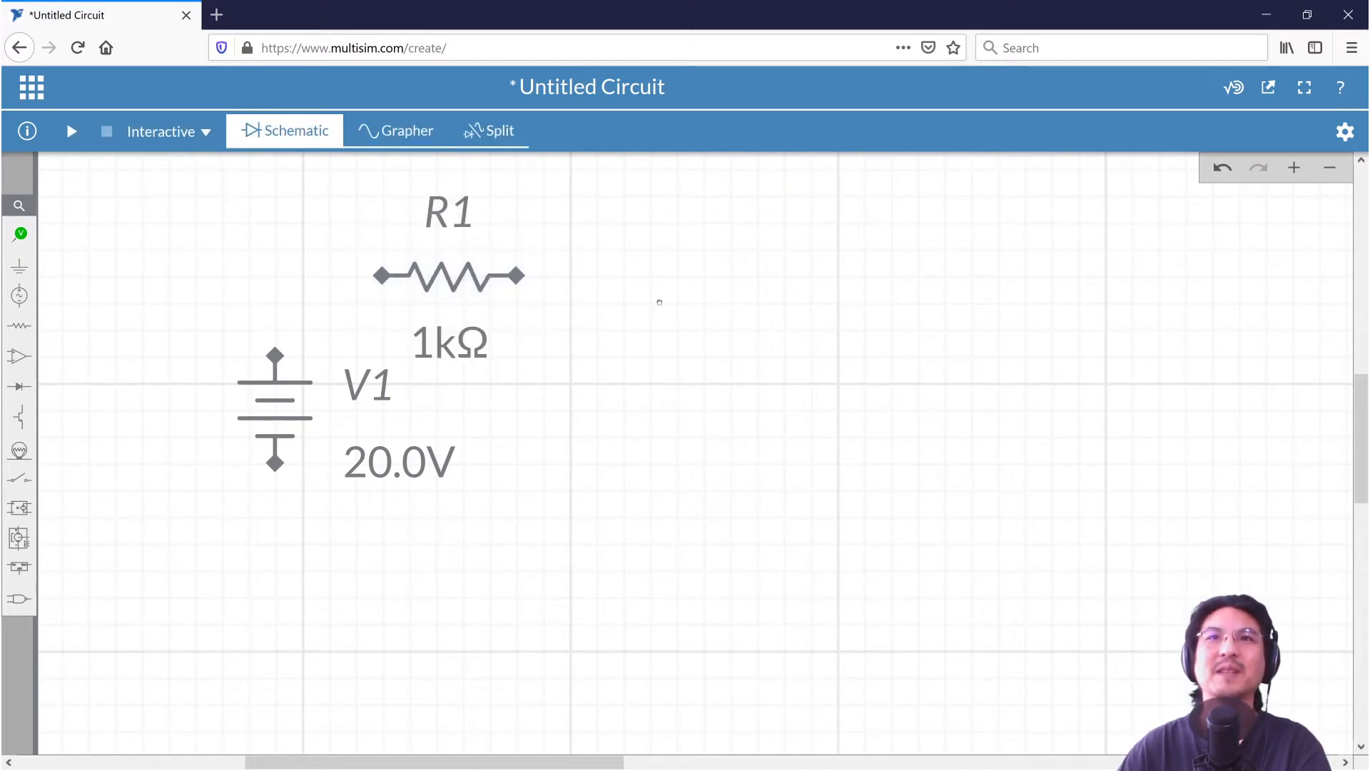
Step: Place two more horizontal resistors in a row to the right of R1, evenly spaced at the same height
{"action": "key", "text": "r"}
{"action": "left_click", "coordinate": [739, 280]}
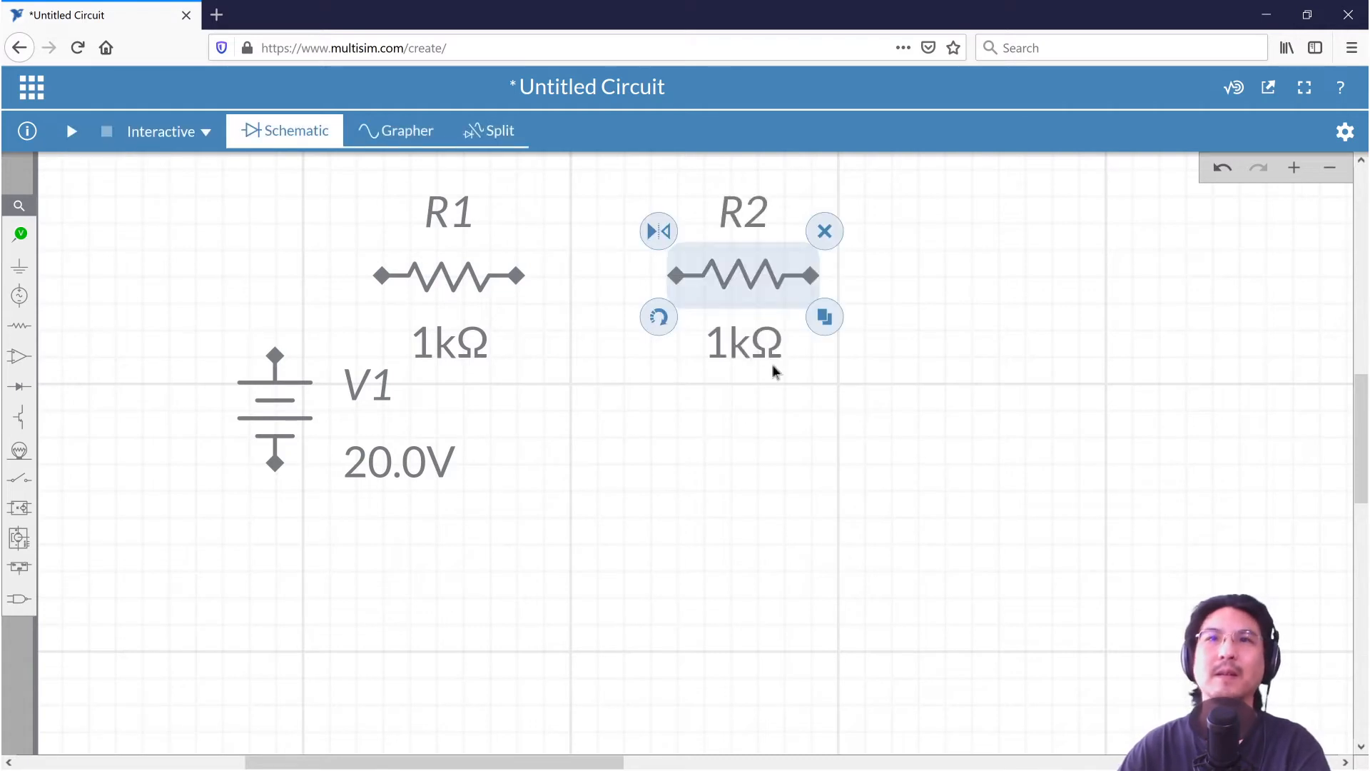
{"action": "key", "text": "r"}
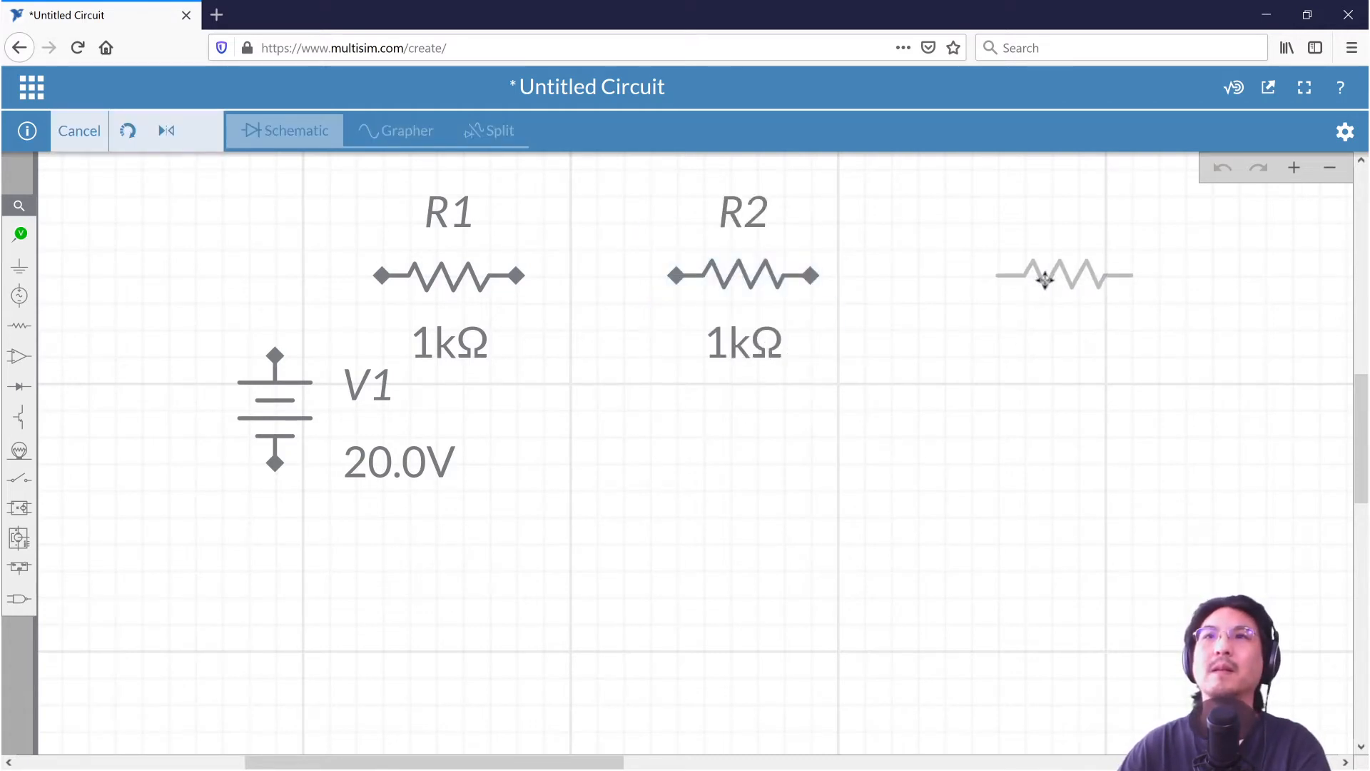
{"action": "left_click", "coordinate": [1044, 280]}
{"action": "scroll", "coordinate": [742, 457], "scroll_direction": "up", "scroll_amount": 2}
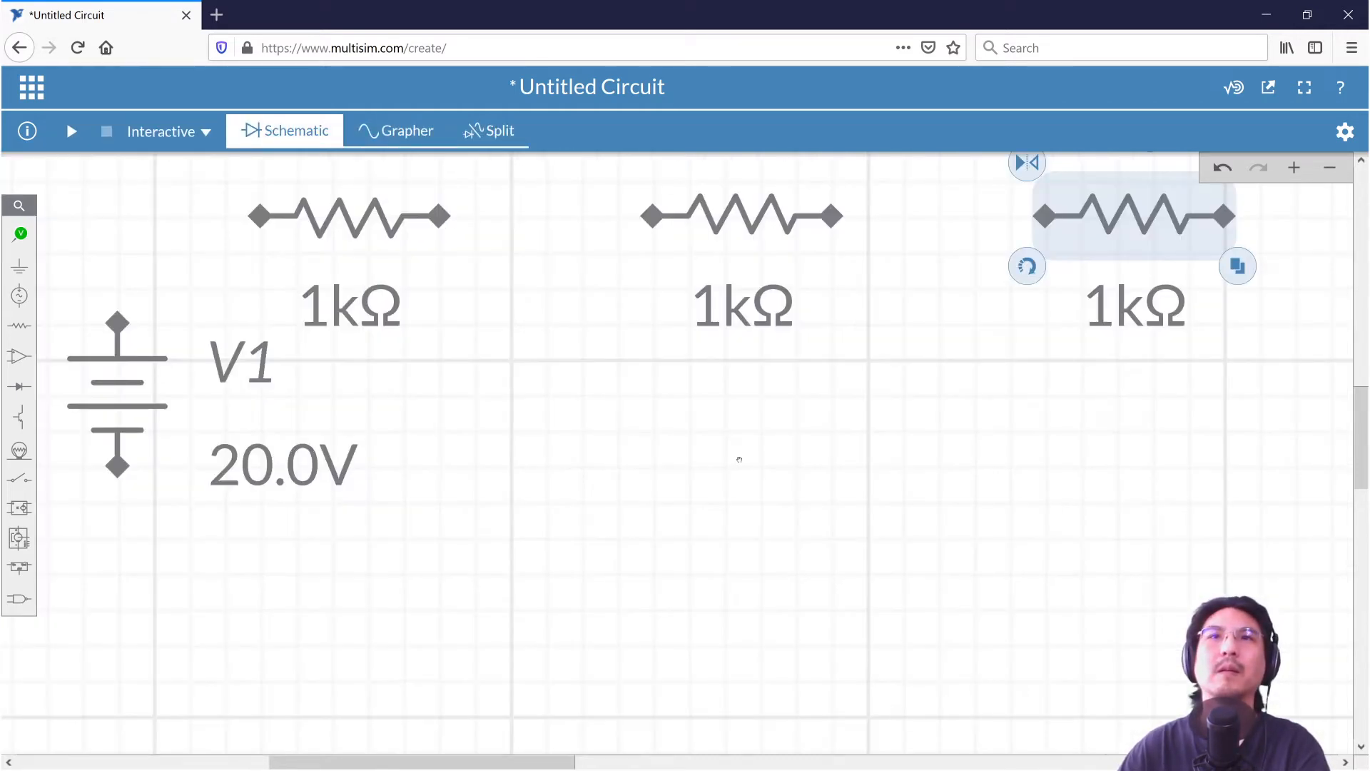
{"action": "scroll", "coordinate": [739, 459], "scroll_direction": "down", "scroll_amount": 4}
{"action": "left_click_drag", "start_coordinate": [740, 459], "coordinate": [495, 463]}
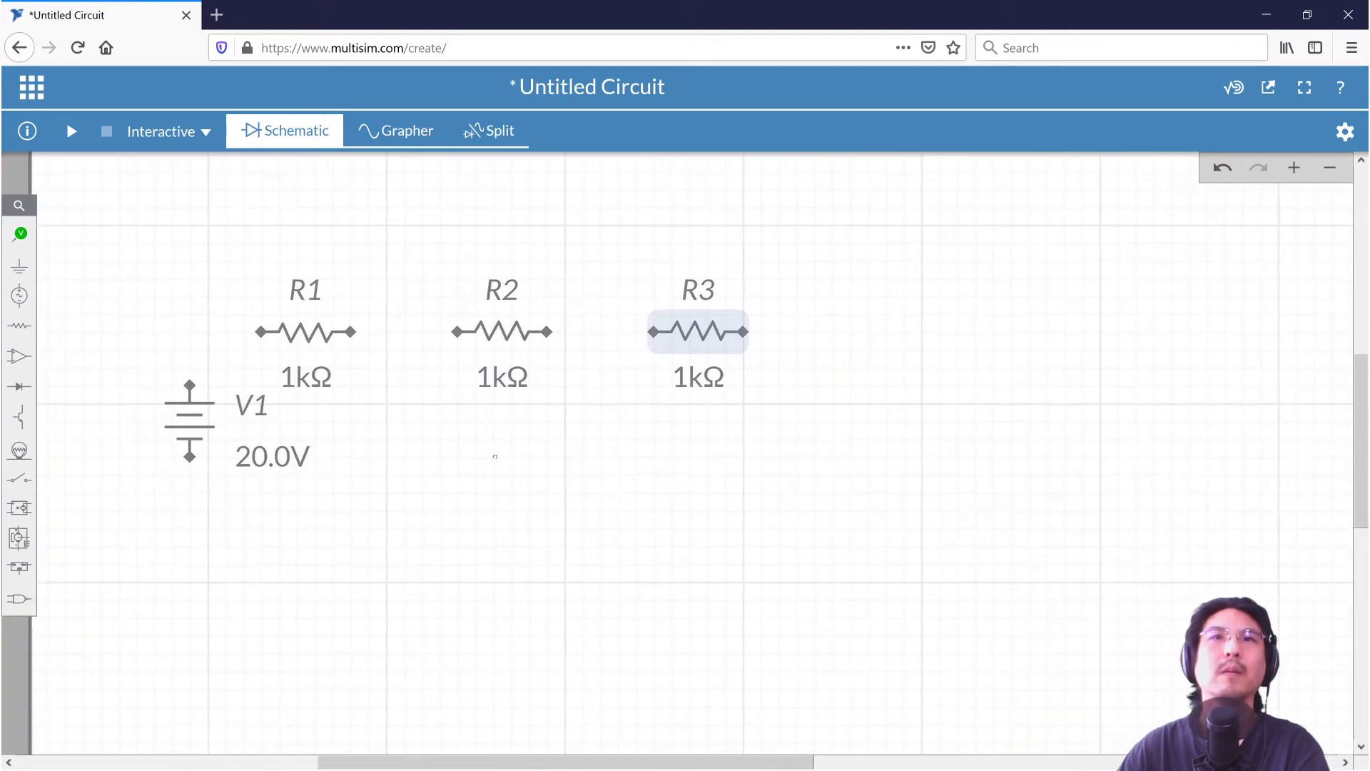
{"action": "left_click", "coordinate": [581, 530]}
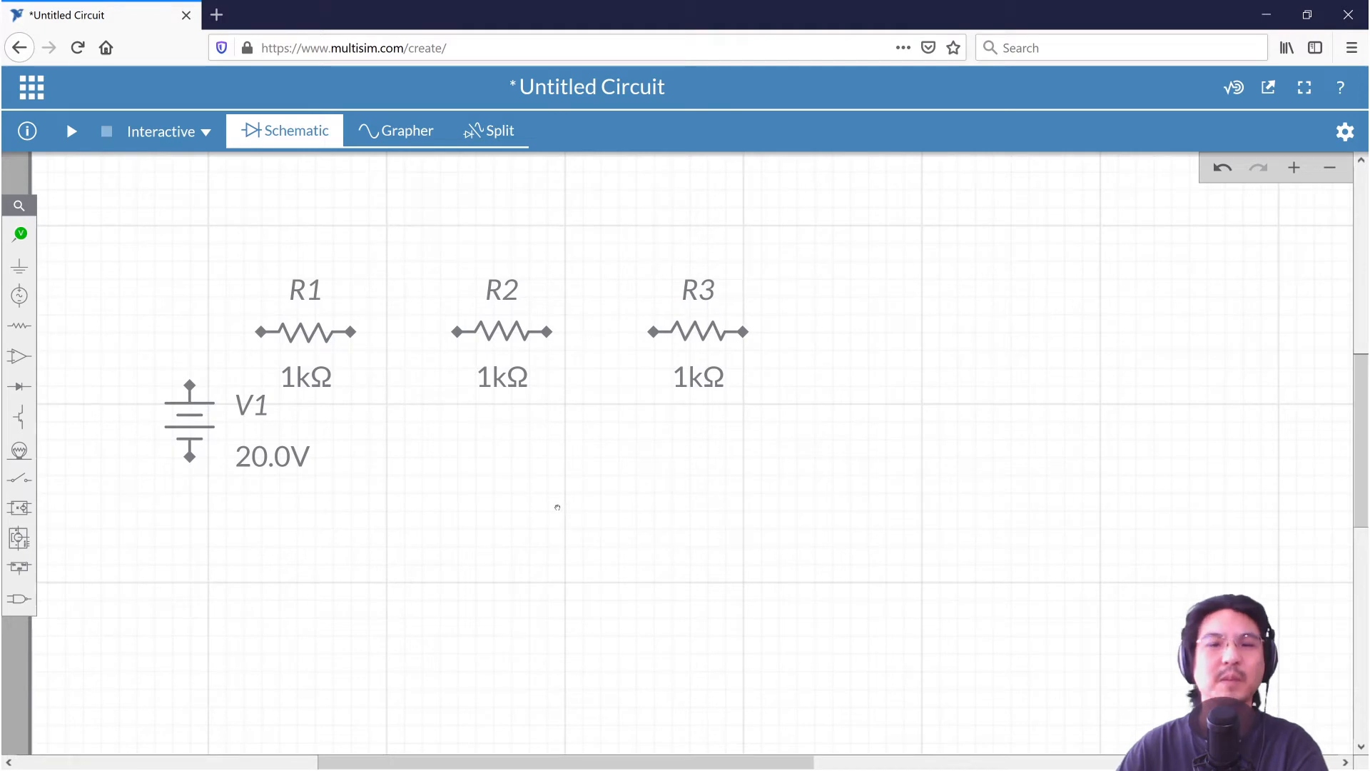
Step: Place two vertical resistors below the row, one beneath the gap between R1 and R2 and one beneath the gap between R2 and R3
{"action": "key", "text": "ctrl+v"}
{"action": "key", "text": "ctrl+r"}
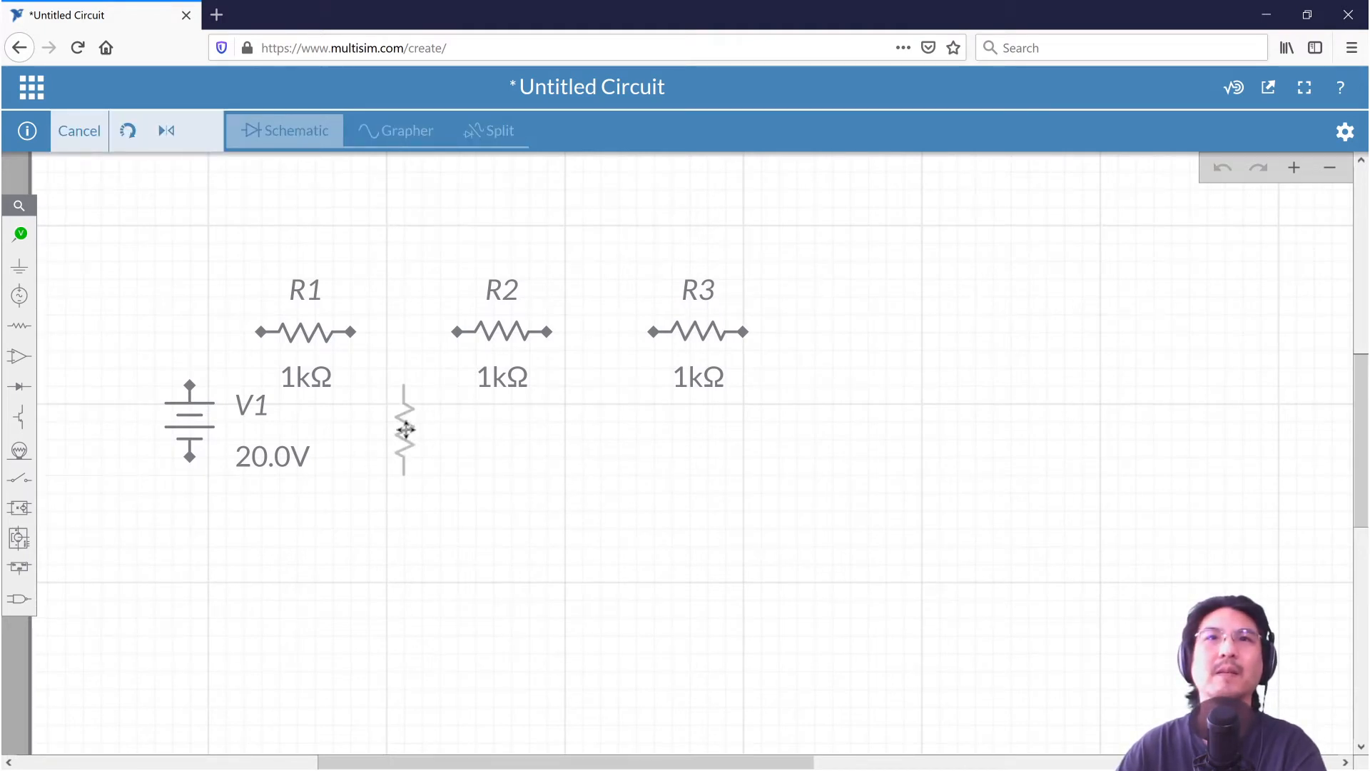
{"action": "left_click", "coordinate": [413, 437]}
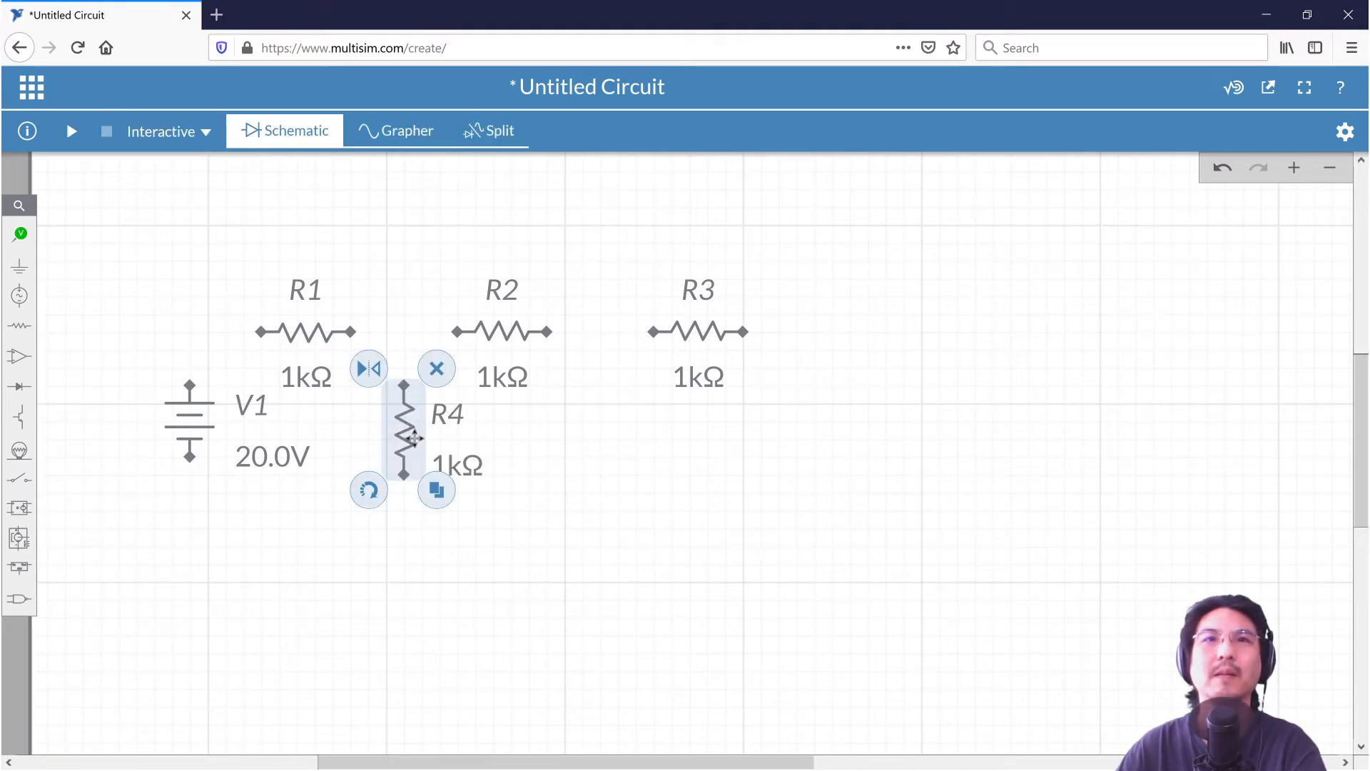
{"action": "left_click", "coordinate": [571, 446]}
{"action": "key", "text": "ctrl+v"}
{"action": "key", "text": "ctrl+r"}
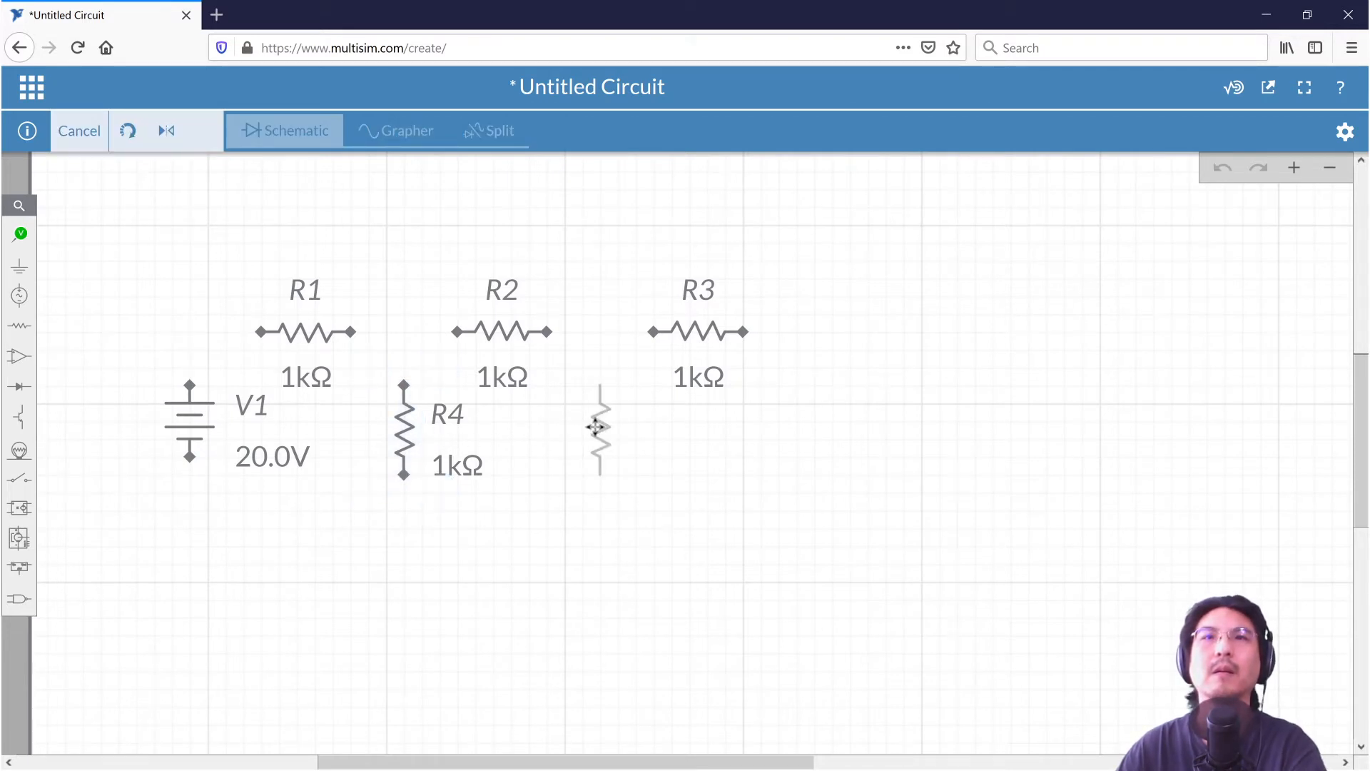
{"action": "left_click", "coordinate": [596, 427]}
{"action": "left_click", "coordinate": [790, 511]}
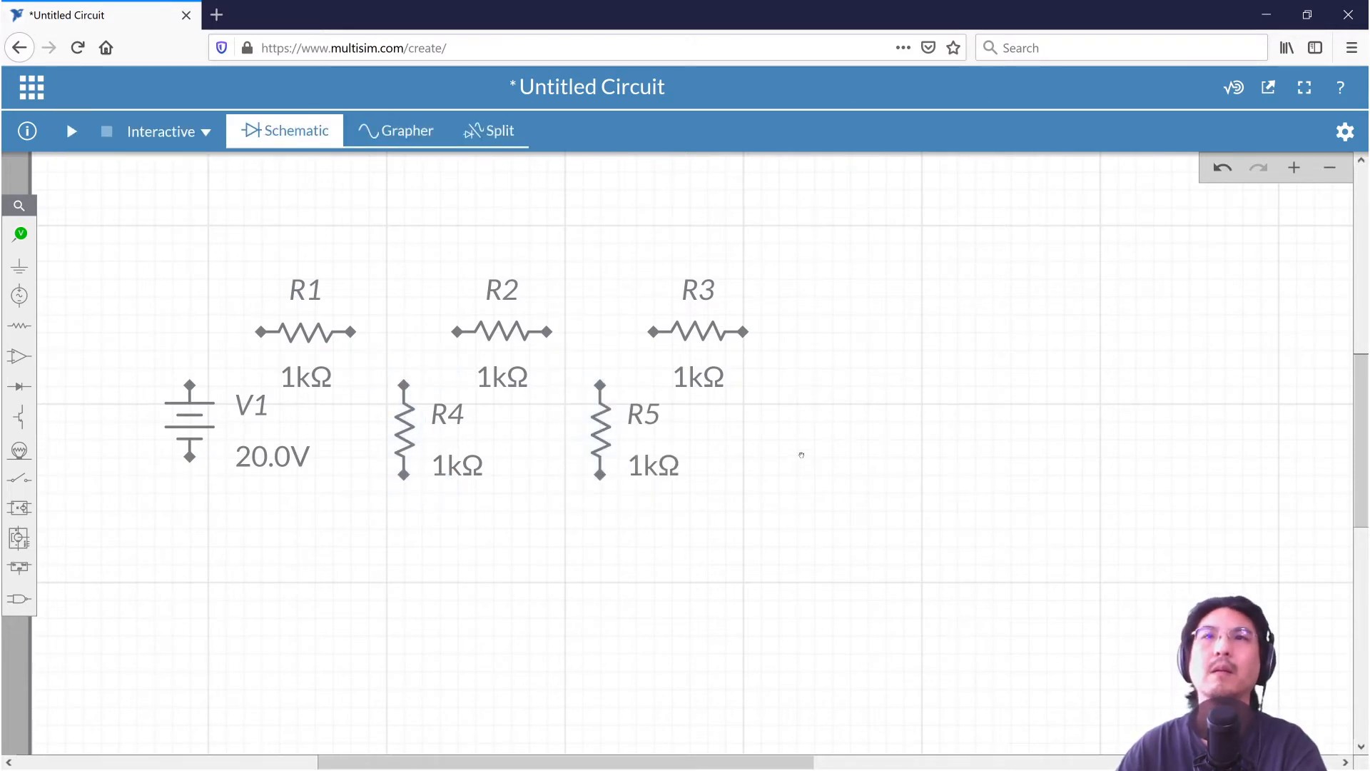
Step: Place a third vertical resistor to the right of R5, level with R4 and R5
{"action": "key", "text": "ctrl+v"}
{"action": "key", "text": "ctrl+r"}
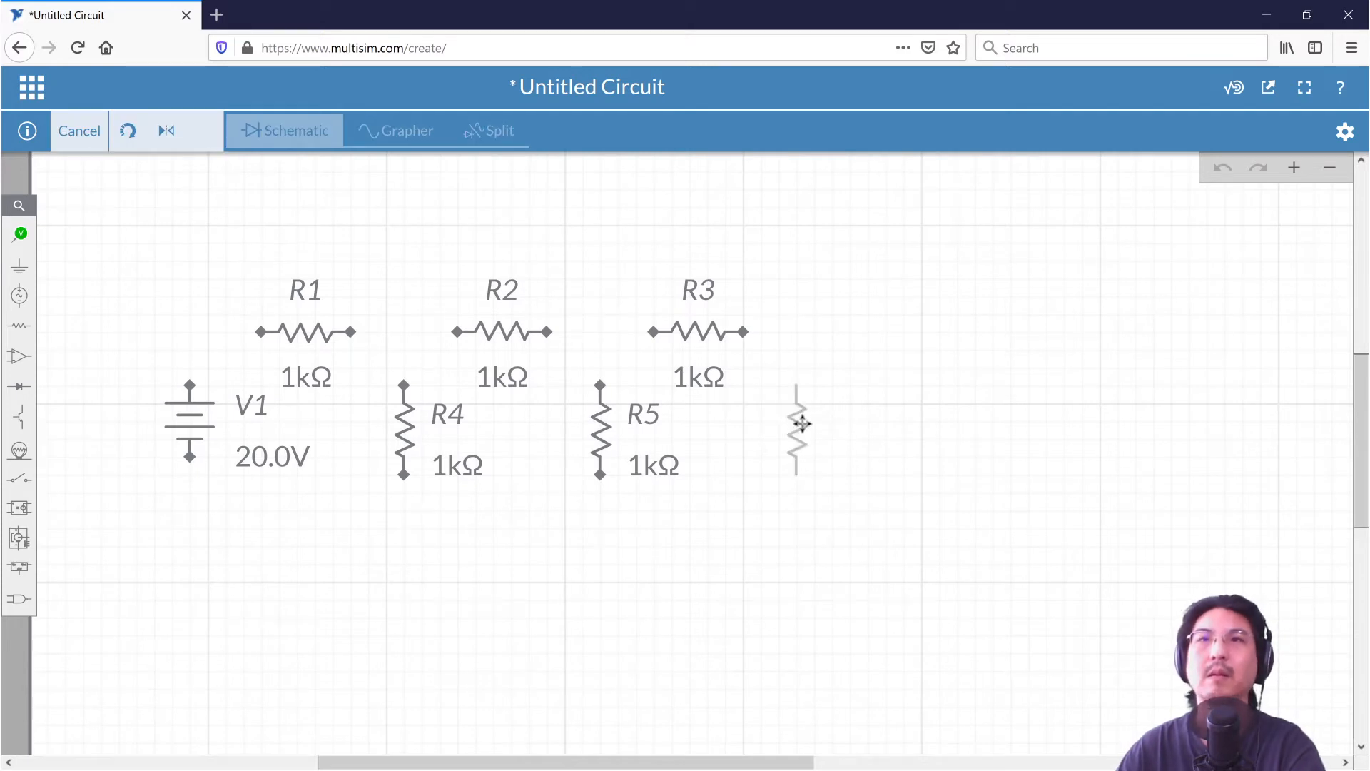
{"action": "left_click", "coordinate": [803, 423]}
Step: Spread the vertical resistors R4, R5 and R6 farther to the right at the same height, leaving wide gaps between them
{"action": "left_click_drag", "start_coordinate": [802, 437], "coordinate": [1108, 423]}
{"action": "left_click_drag", "start_coordinate": [620, 418], "coordinate": [767, 426]}
{"action": "left_click_drag", "start_coordinate": [468, 421], "coordinate": [549, 421]}
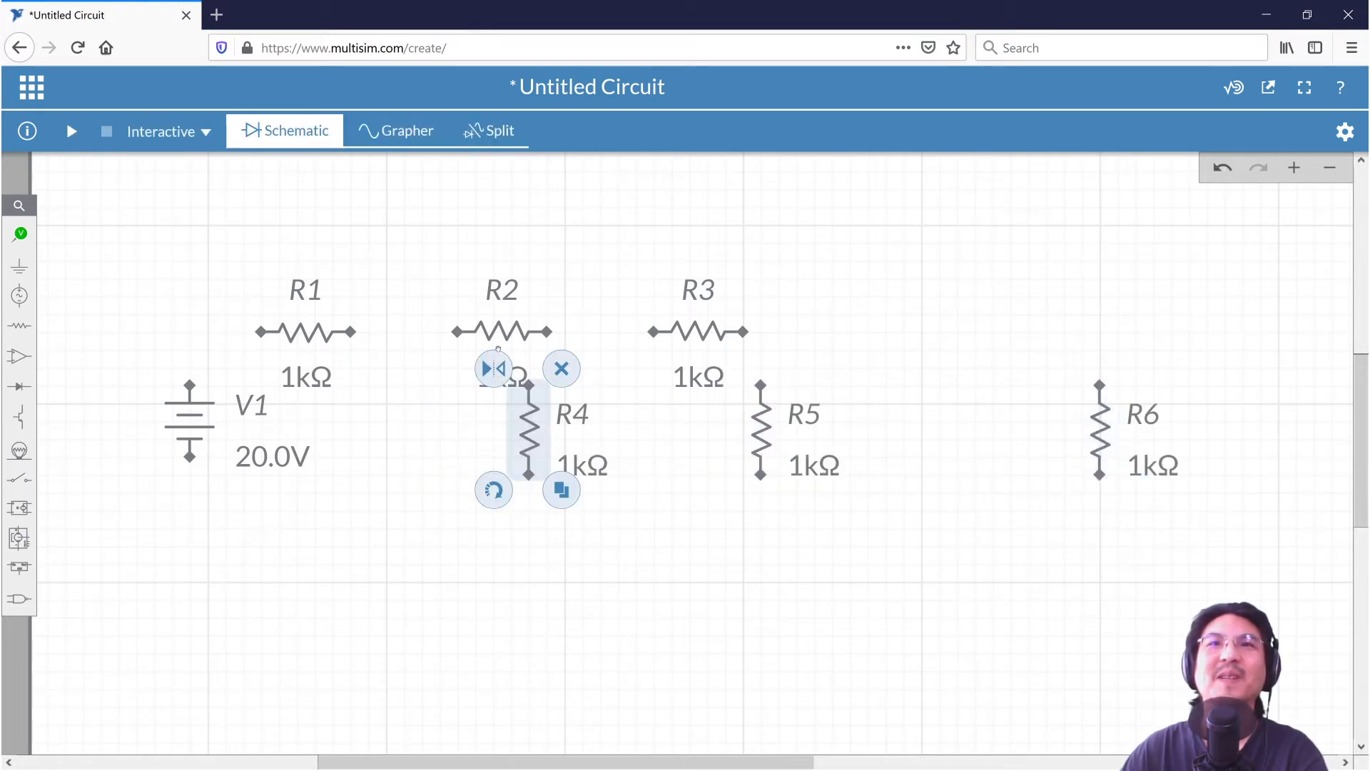
Step: Shift R3, R2 and R1 right along their row so each sits over a gap between the vertical components
{"action": "left_click_drag", "start_coordinate": [701, 336], "coordinate": [937, 307]}
{"action": "left_click_drag", "start_coordinate": [502, 330], "coordinate": [670, 323]}
{"action": "left_click_drag", "start_coordinate": [306, 333], "coordinate": [370, 325]}
{"action": "left_click", "coordinate": [419, 422]}
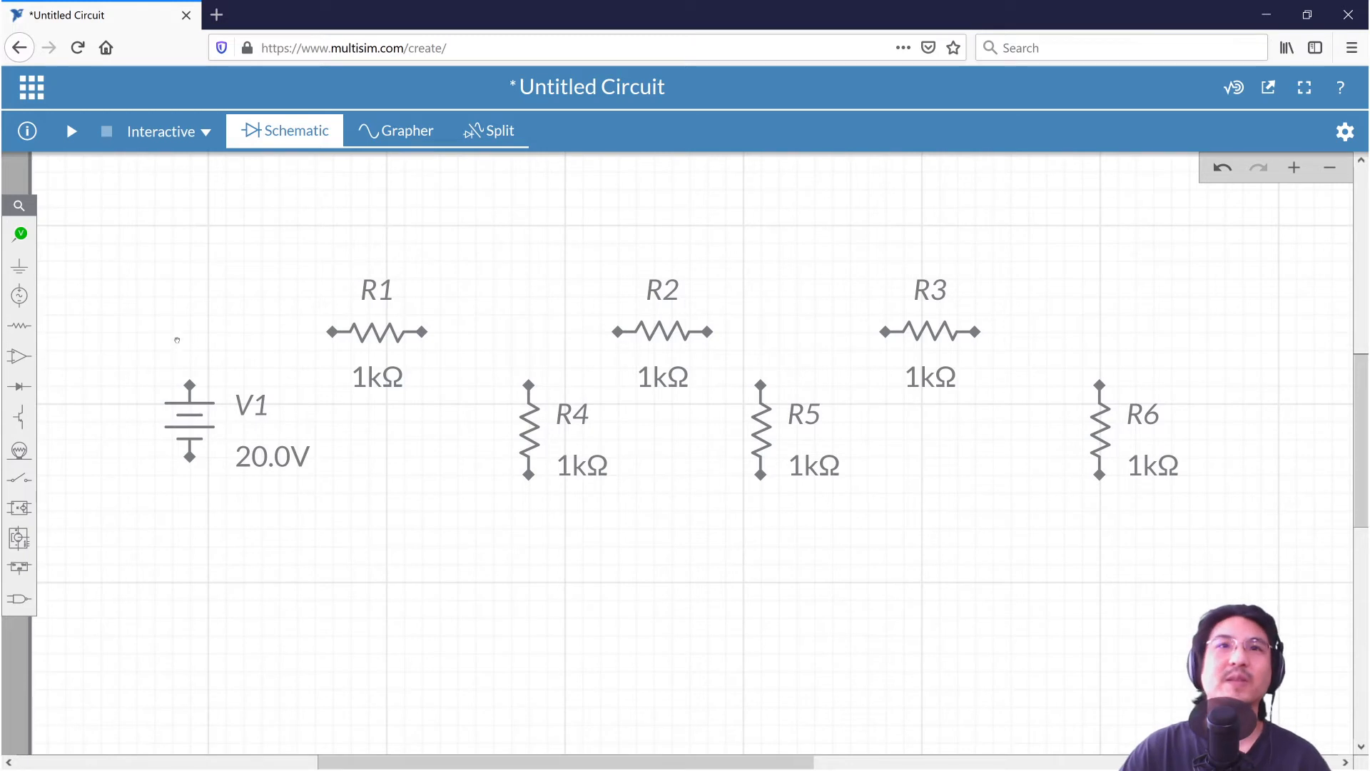
Step: Wire V1's upper terminal to R1, R1 to R2, and R2 to R3 along the upper row
{"action": "left_click", "coordinate": [189, 385]}
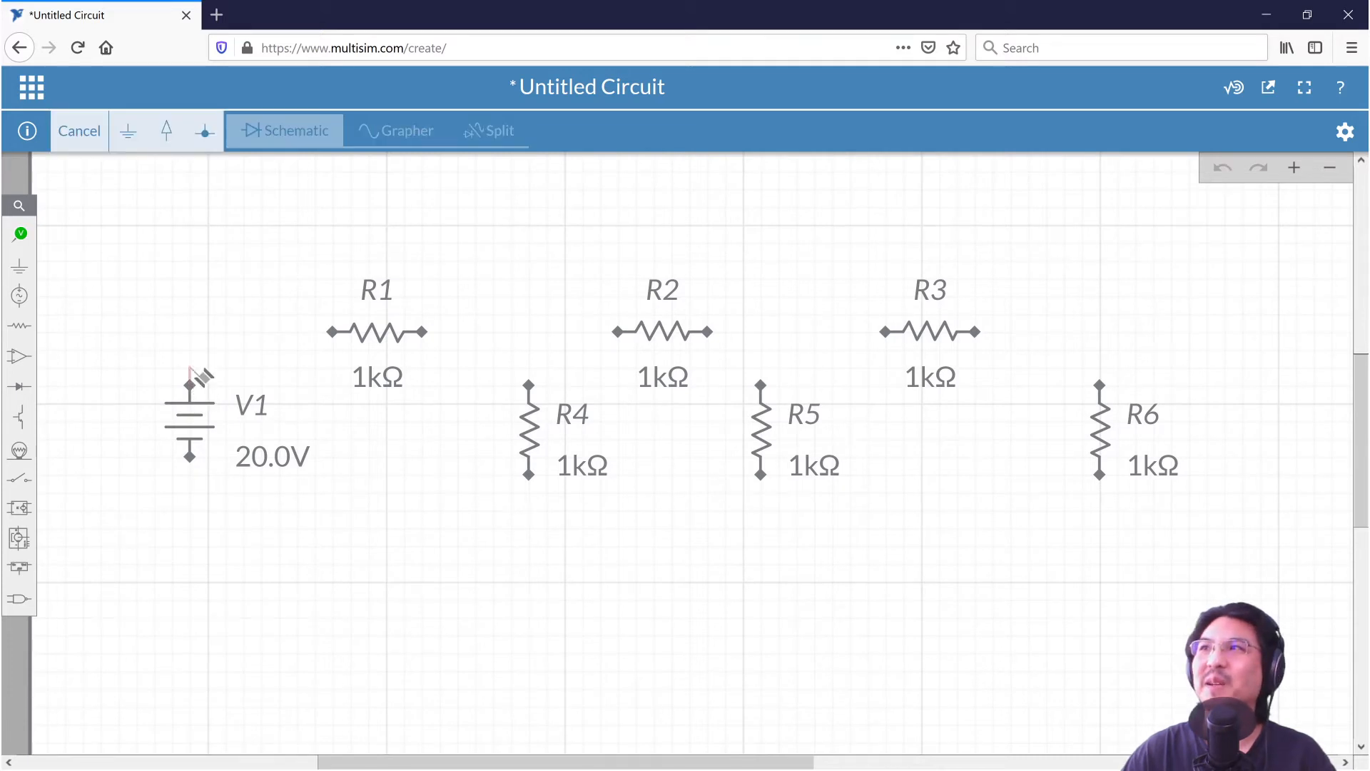
{"action": "left_click", "coordinate": [331, 333]}
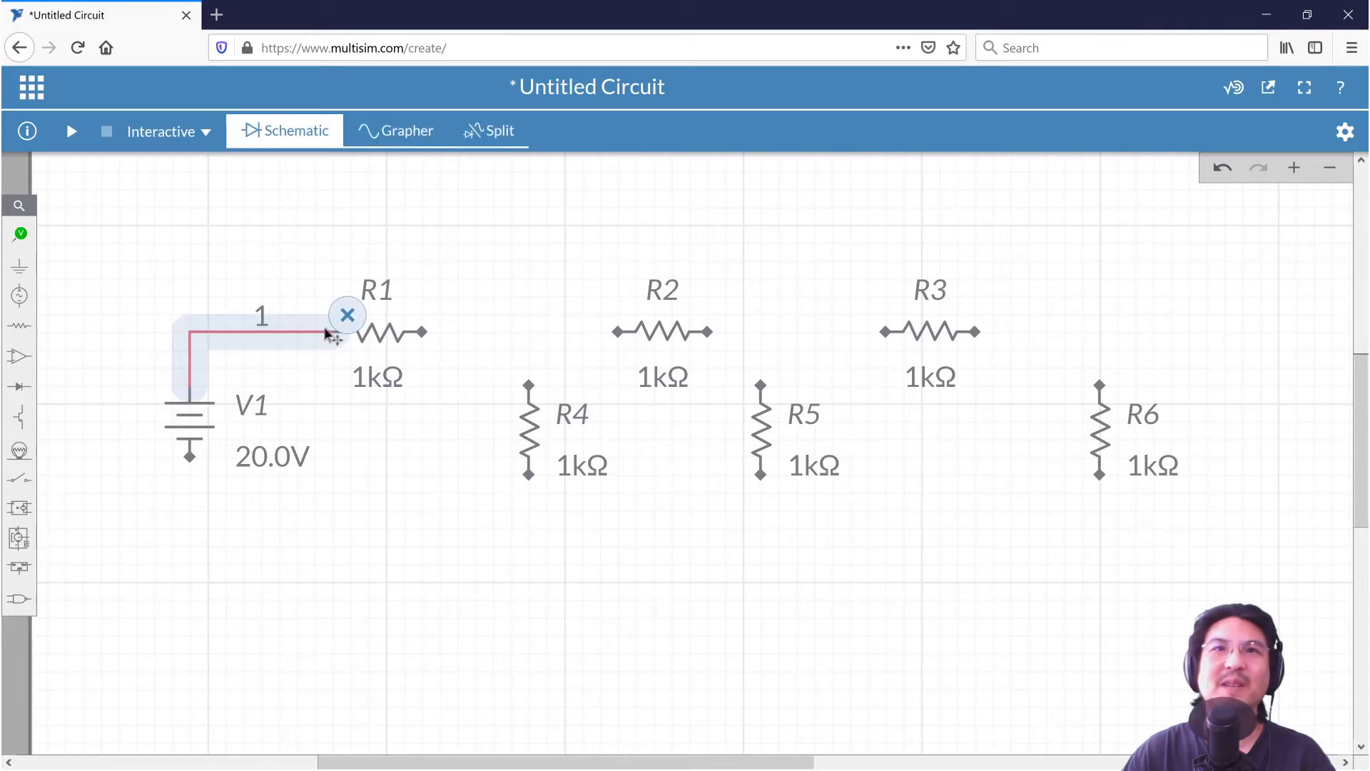
{"action": "left_click", "coordinate": [427, 332]}
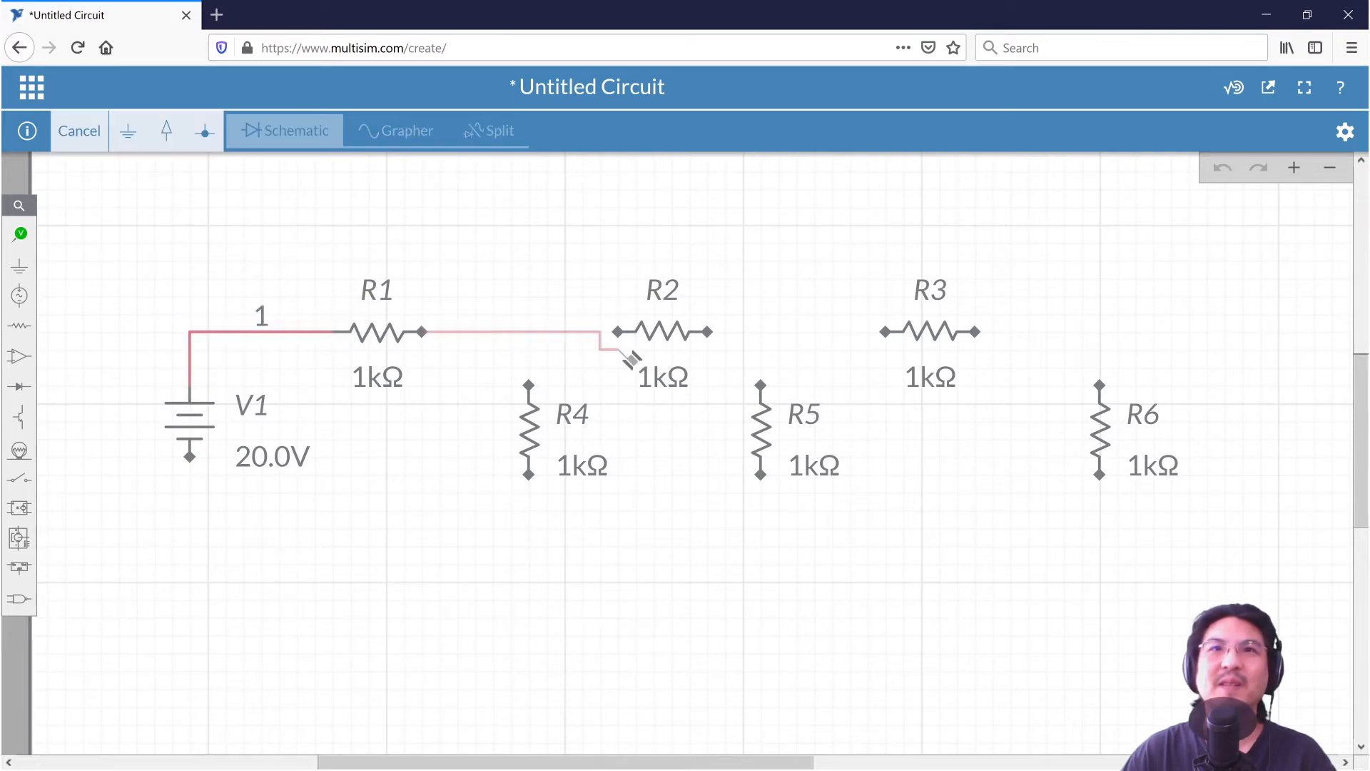
{"action": "left_click", "coordinate": [618, 332]}
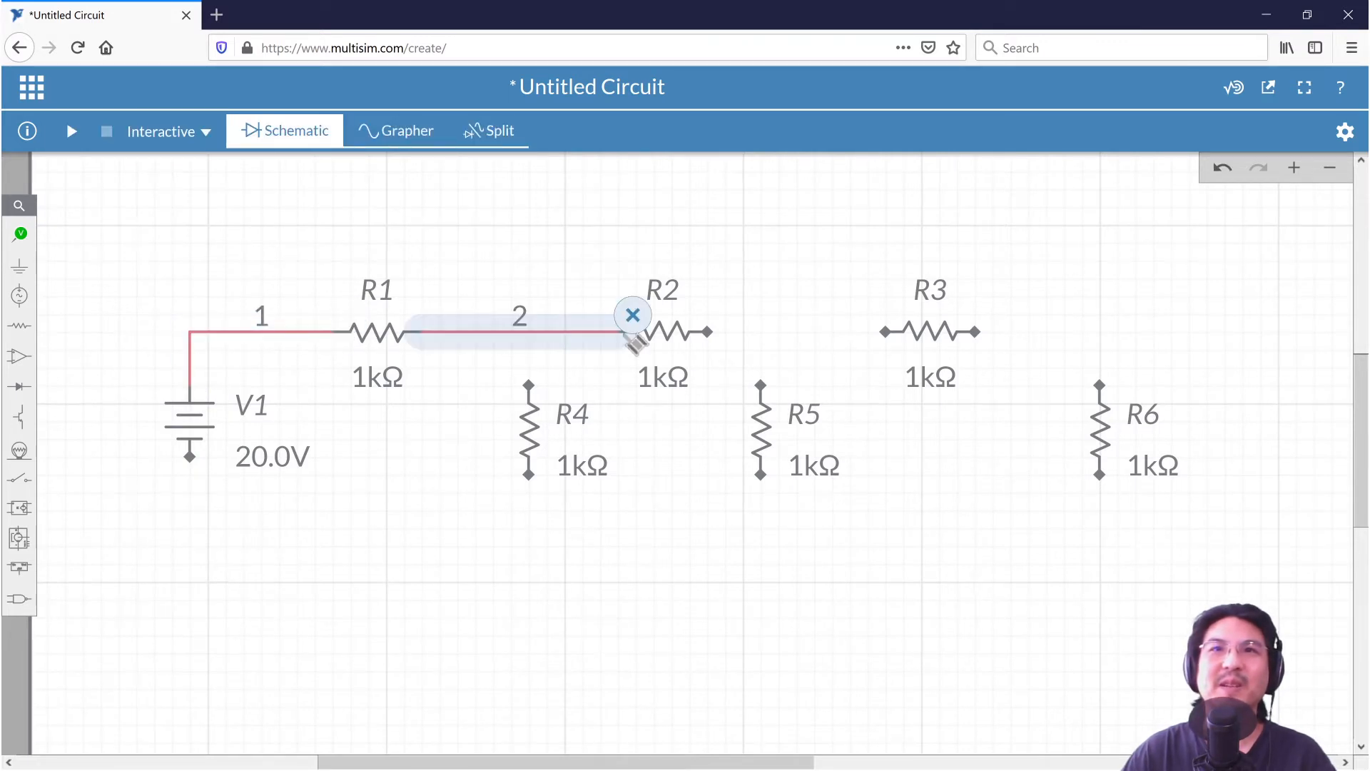
{"action": "left_click", "coordinate": [711, 333]}
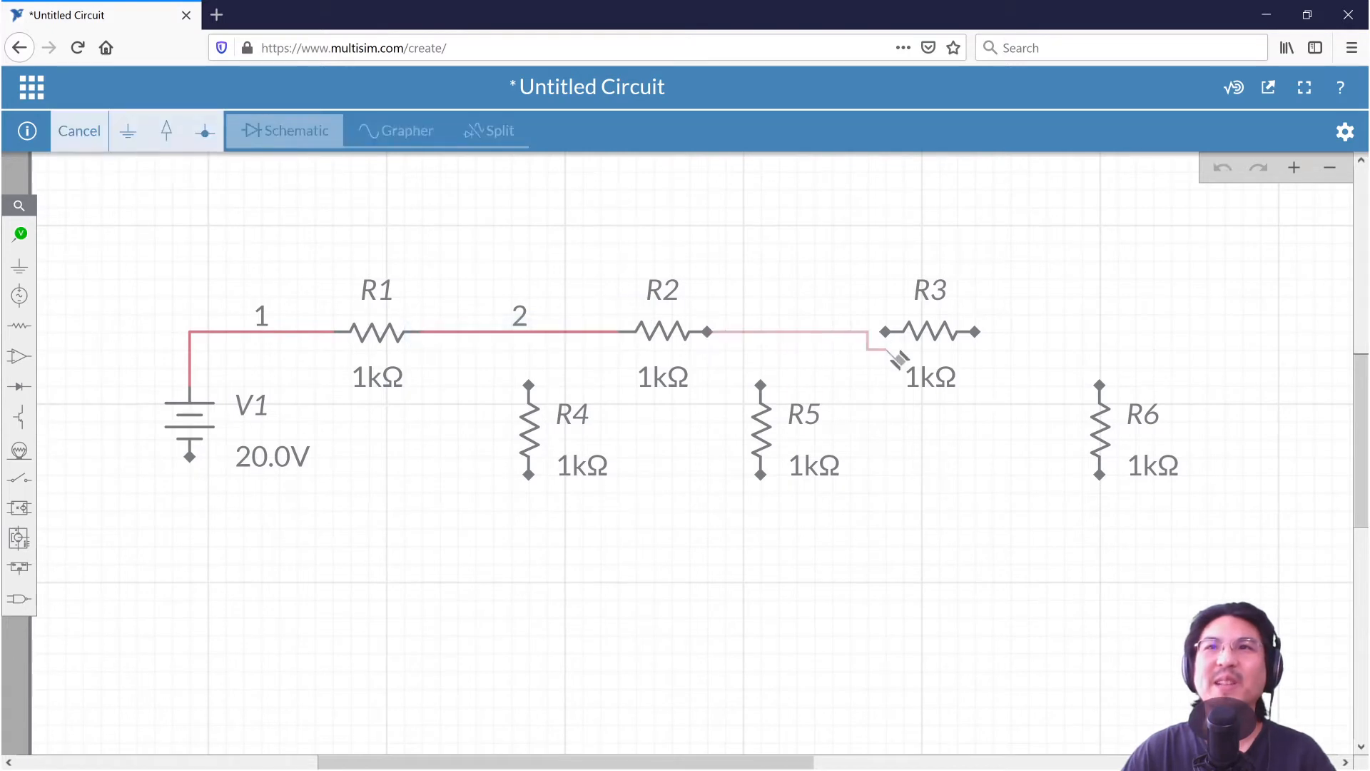
{"action": "left_click", "coordinate": [884, 333]}
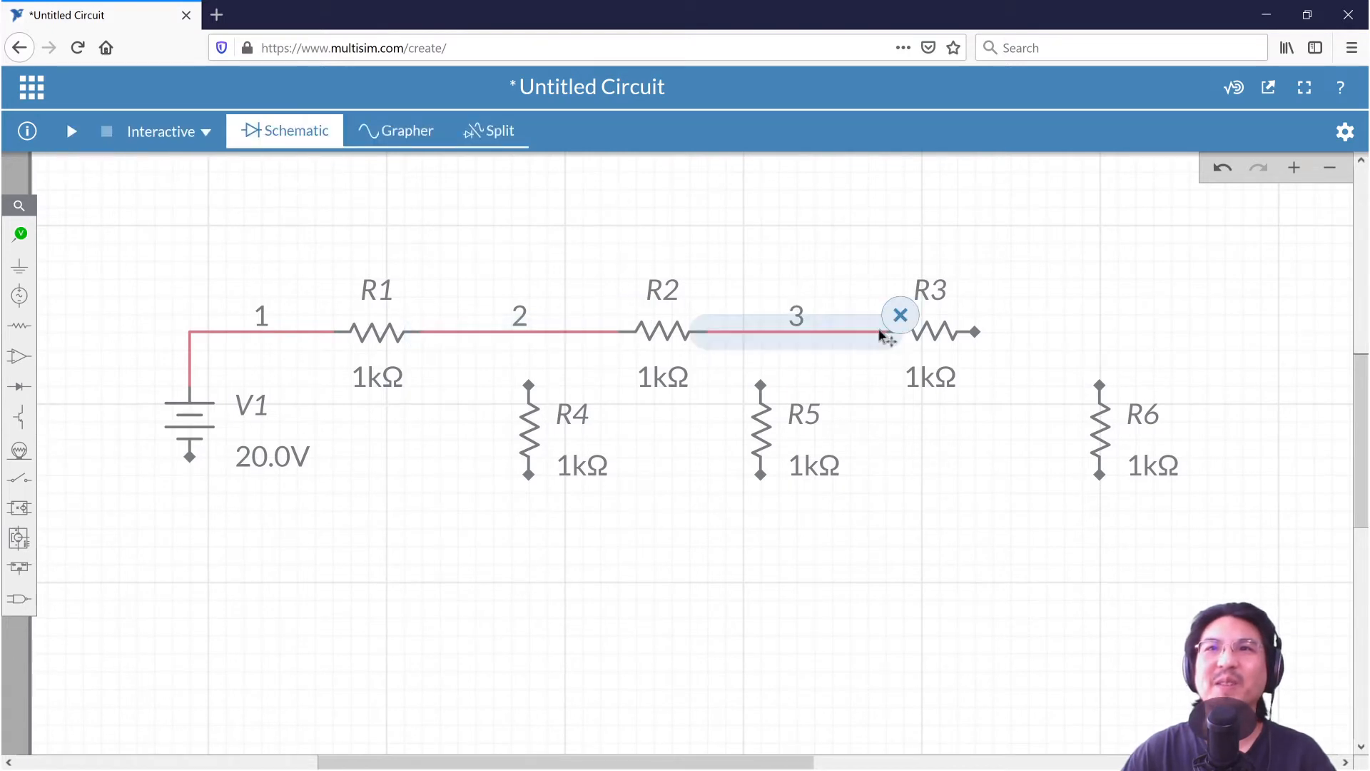
Step: Wire R3 to the upper end of R6, and run a return wire from R6's lower end below the components to V1's lower terminal
{"action": "left_click", "coordinate": [977, 332]}
{"action": "left_click", "coordinate": [1100, 387]}
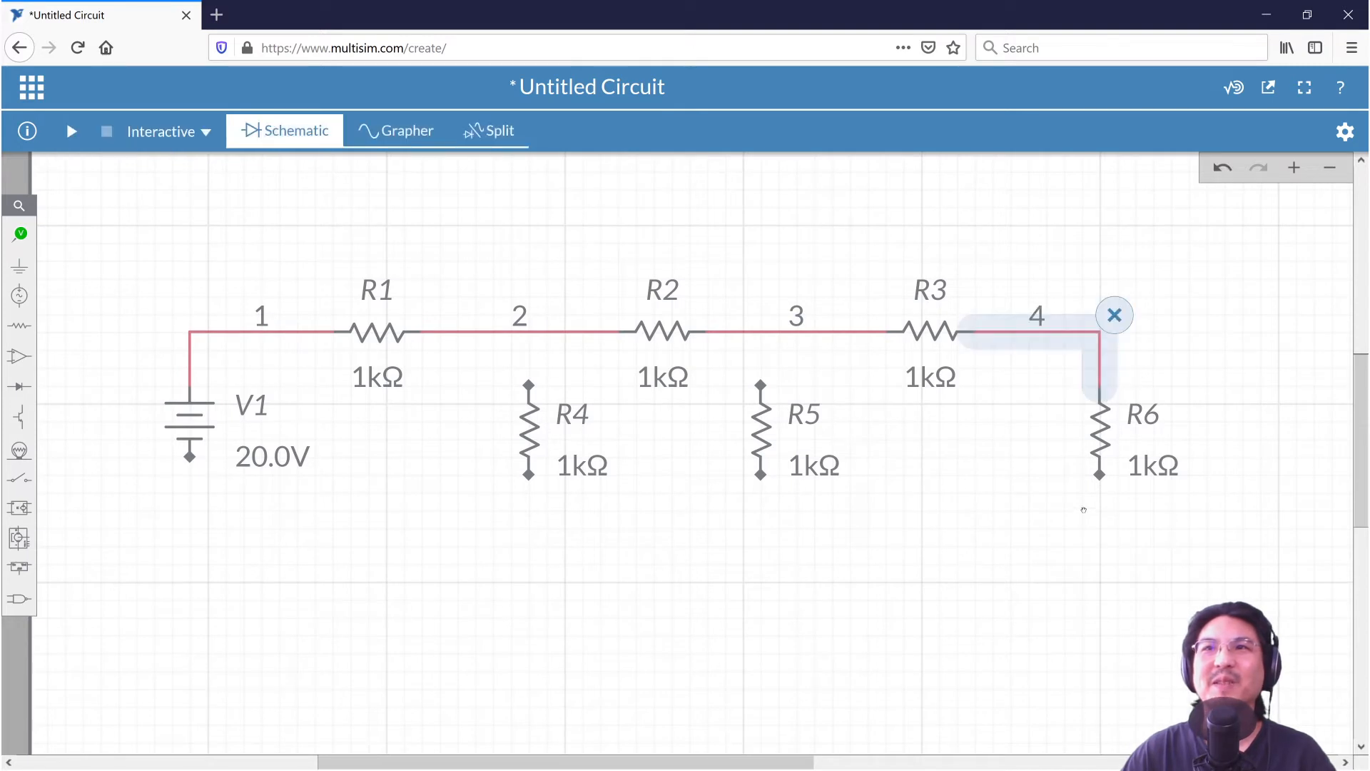
{"action": "left_click", "coordinate": [1101, 478]}
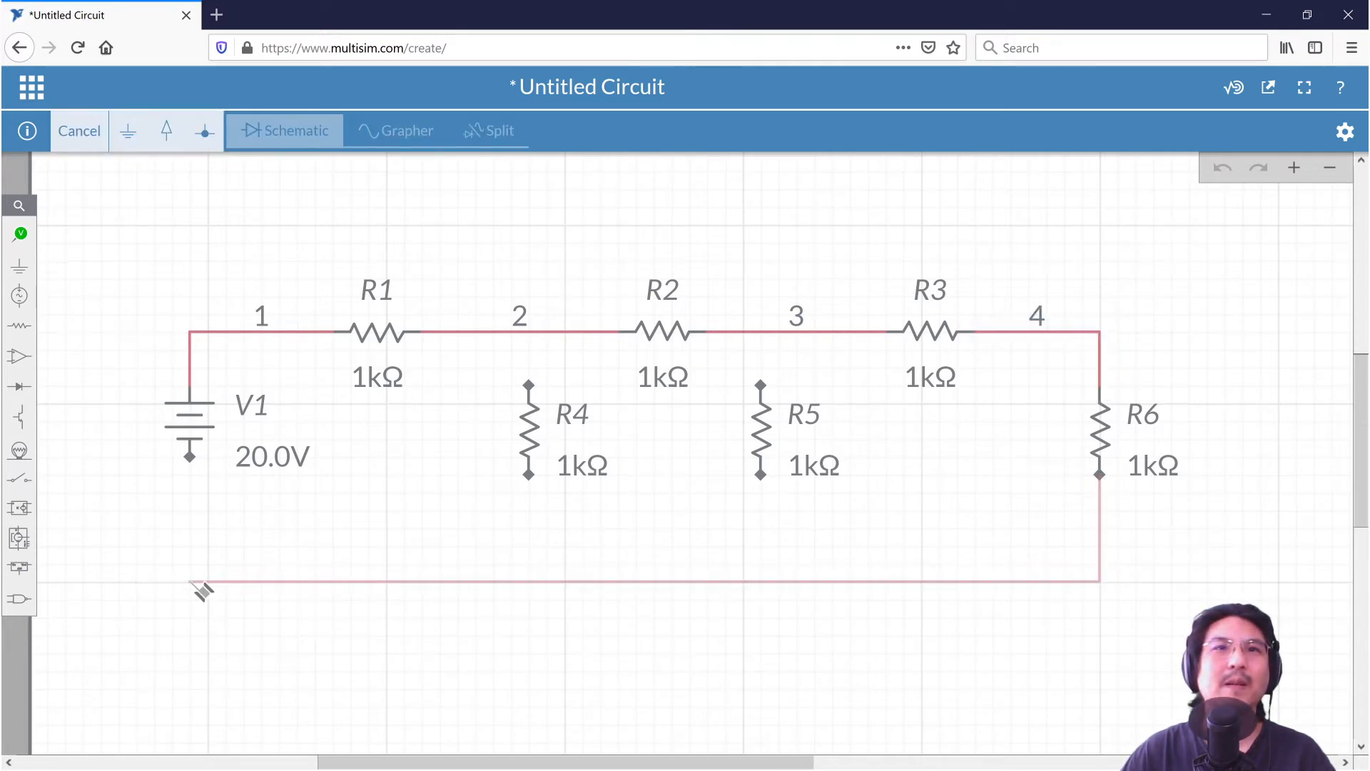
{"action": "left_click", "coordinate": [190, 457]}
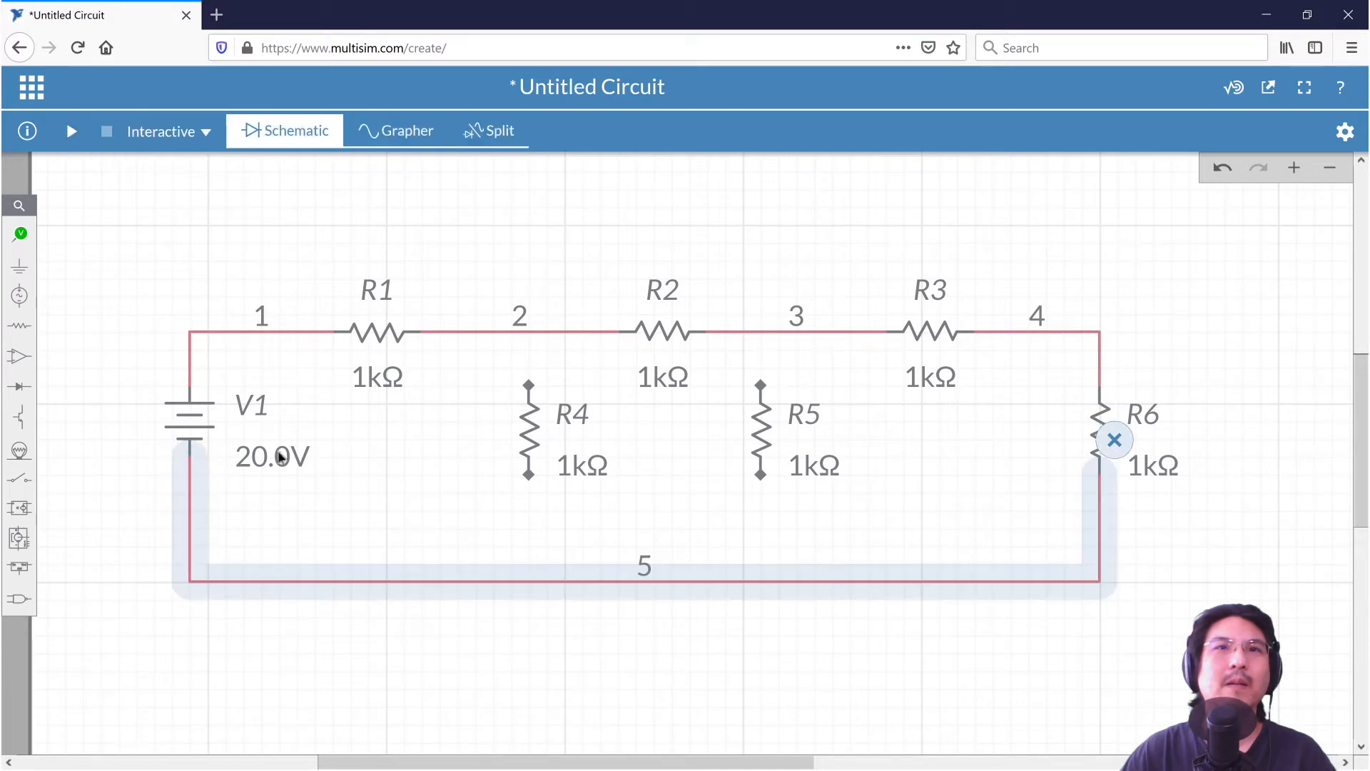
Step: Connect R4 between the R1–R2 wire above it and the return wire below
{"action": "left_click", "coordinate": [531, 386]}
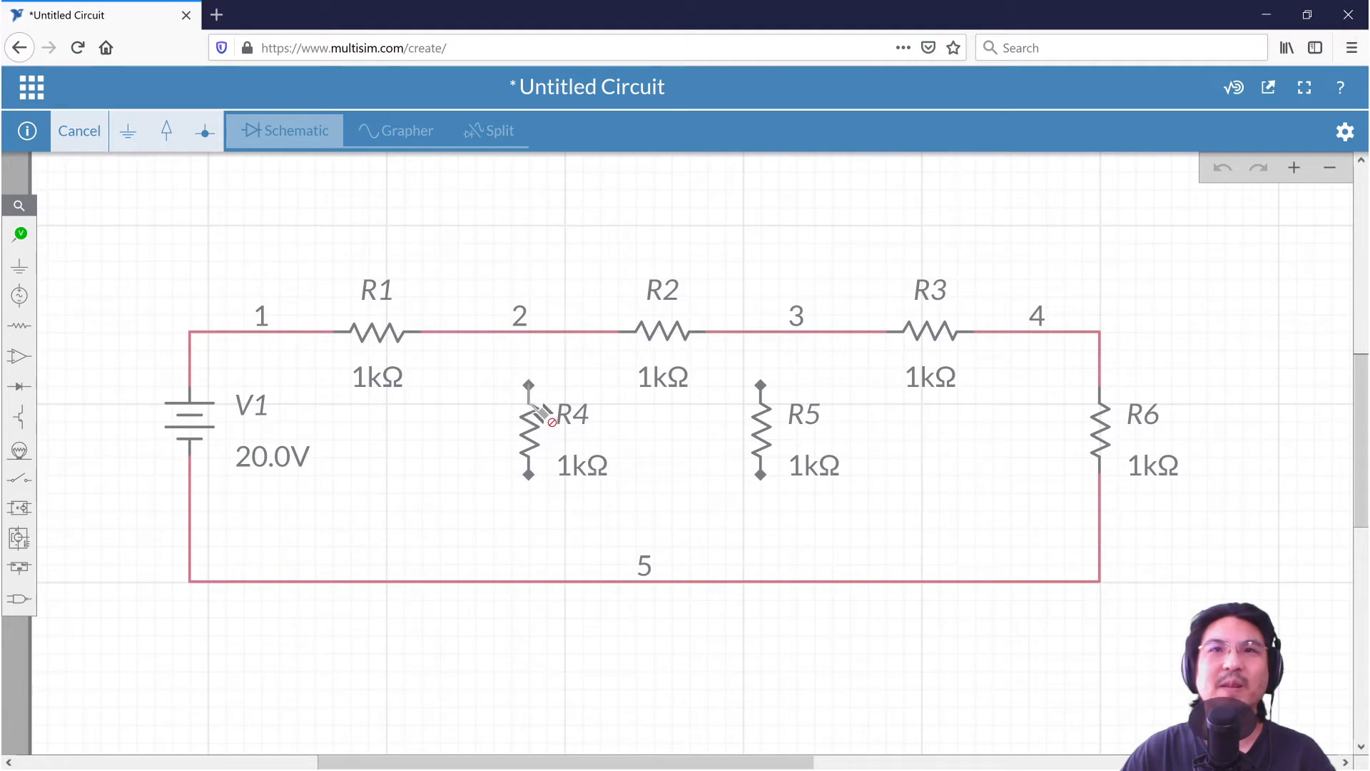
{"action": "left_click", "coordinate": [529, 333]}
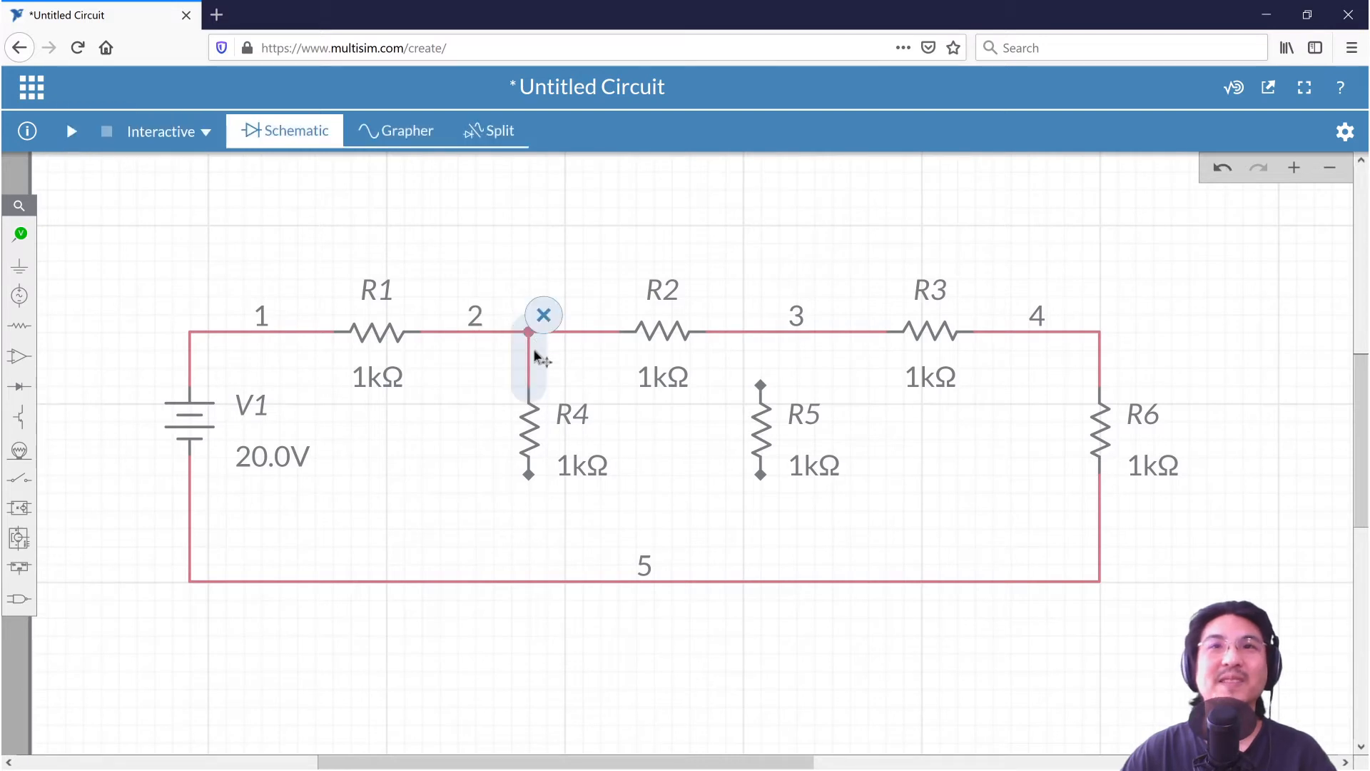
{"action": "left_click", "coordinate": [529, 581]}
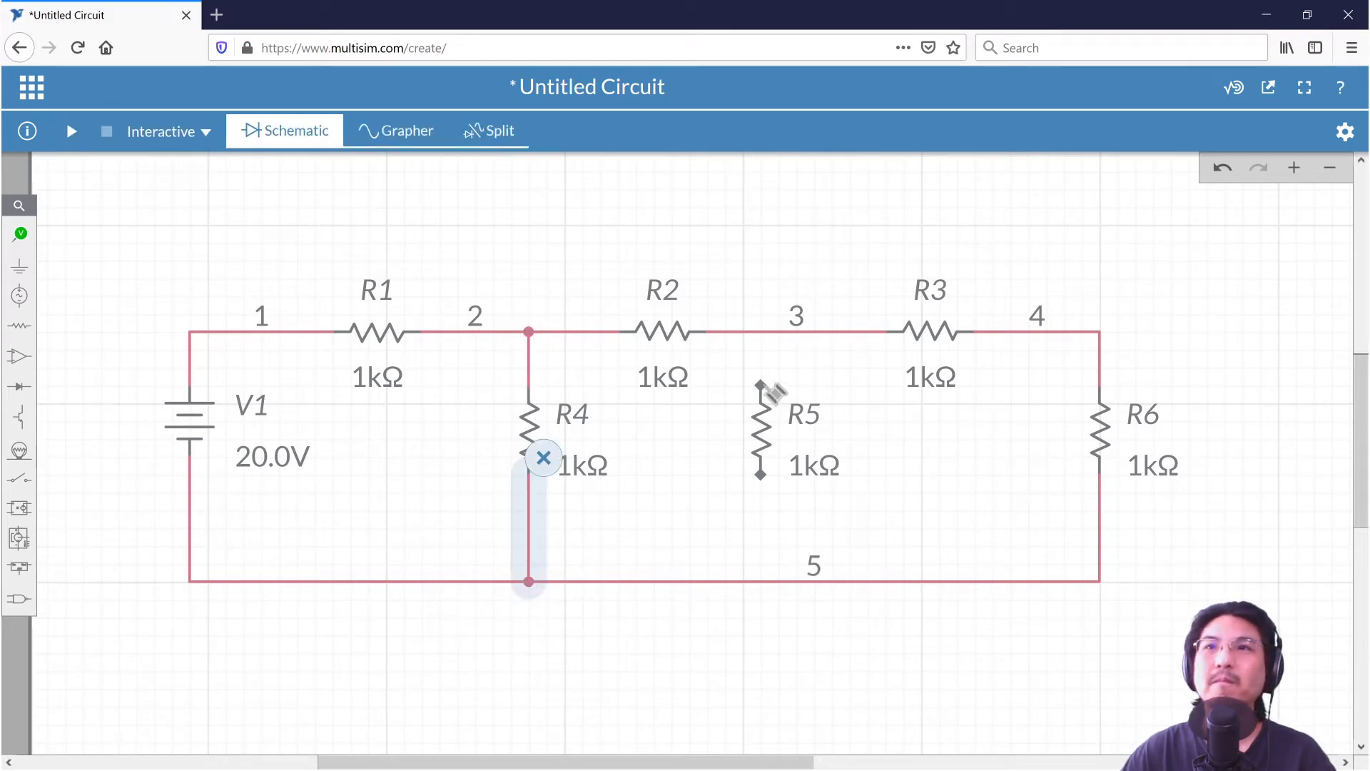
Step: Connect R5 between the R2–R3 wire above it and the return wire below
{"action": "left_click", "coordinate": [761, 387]}
{"action": "left_click", "coordinate": [761, 332]}
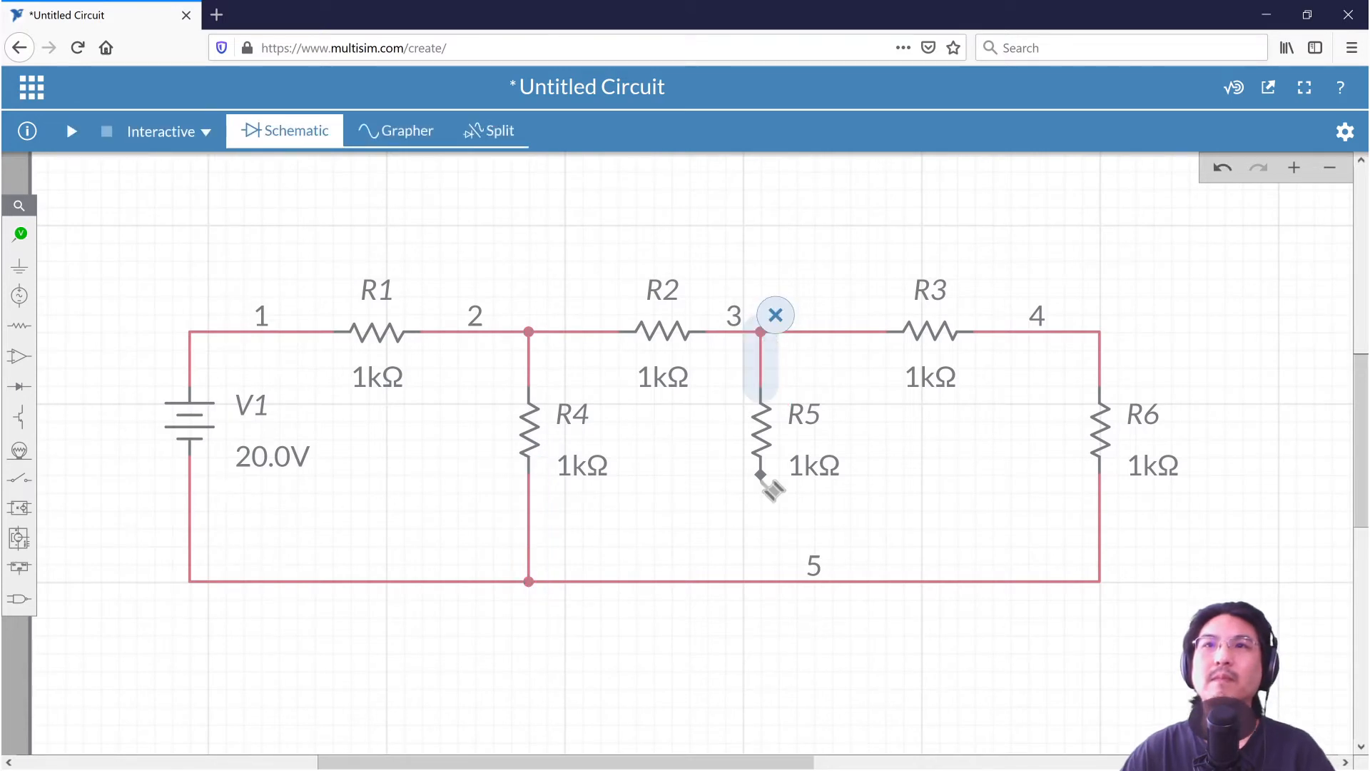
{"action": "left_click", "coordinate": [761, 474]}
{"action": "left_click", "coordinate": [763, 582]}
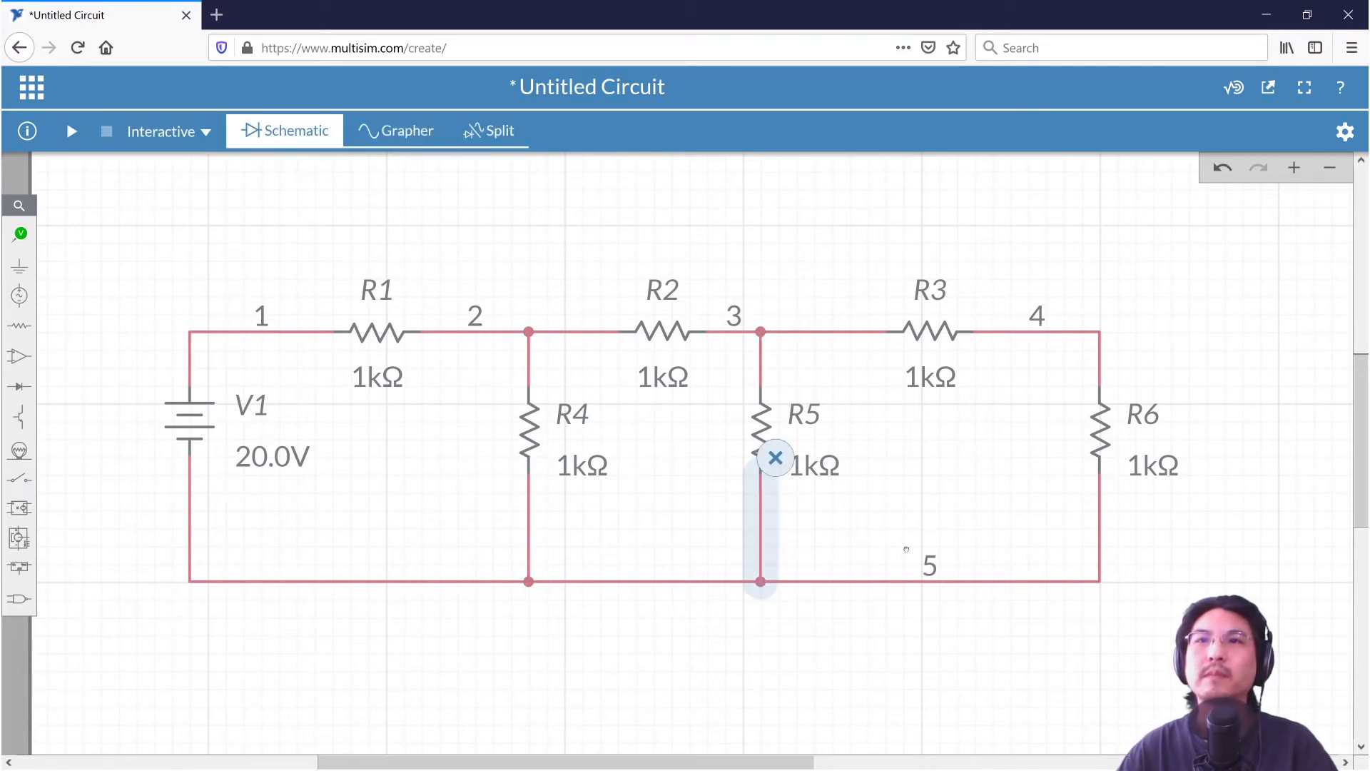
{"action": "left_click", "coordinate": [643, 673]}
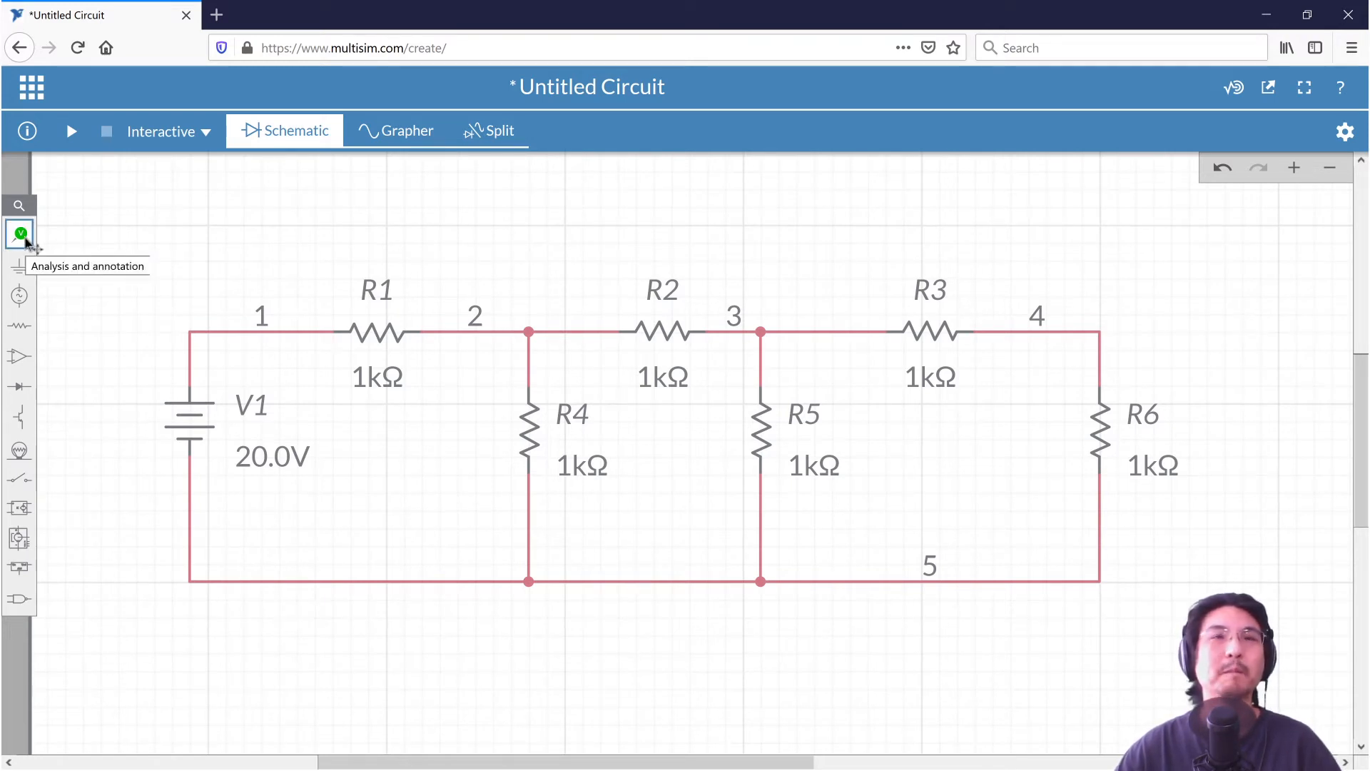
Step: Place a ground symbol above the upper wire, between R2 and R3
{"action": "left_click", "coordinate": [20, 277]}
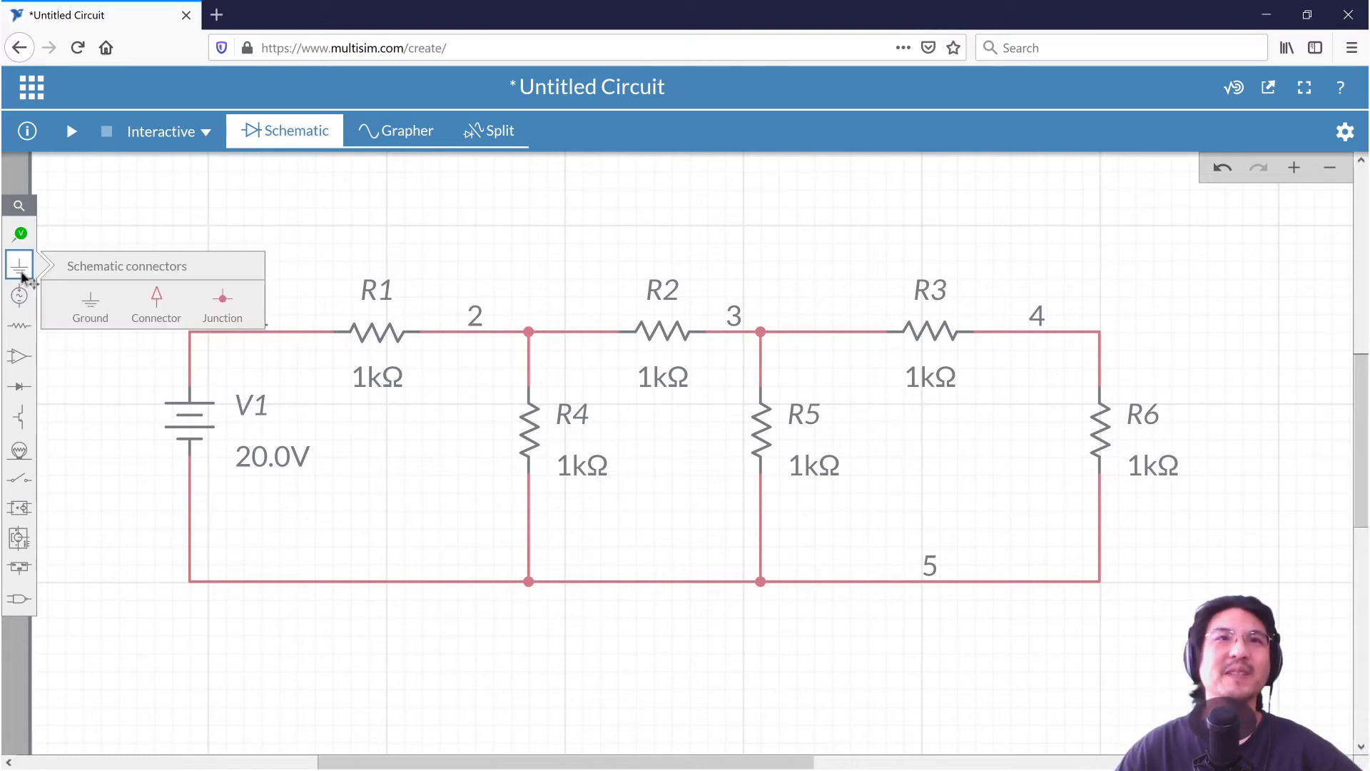
{"action": "left_click", "coordinate": [89, 312]}
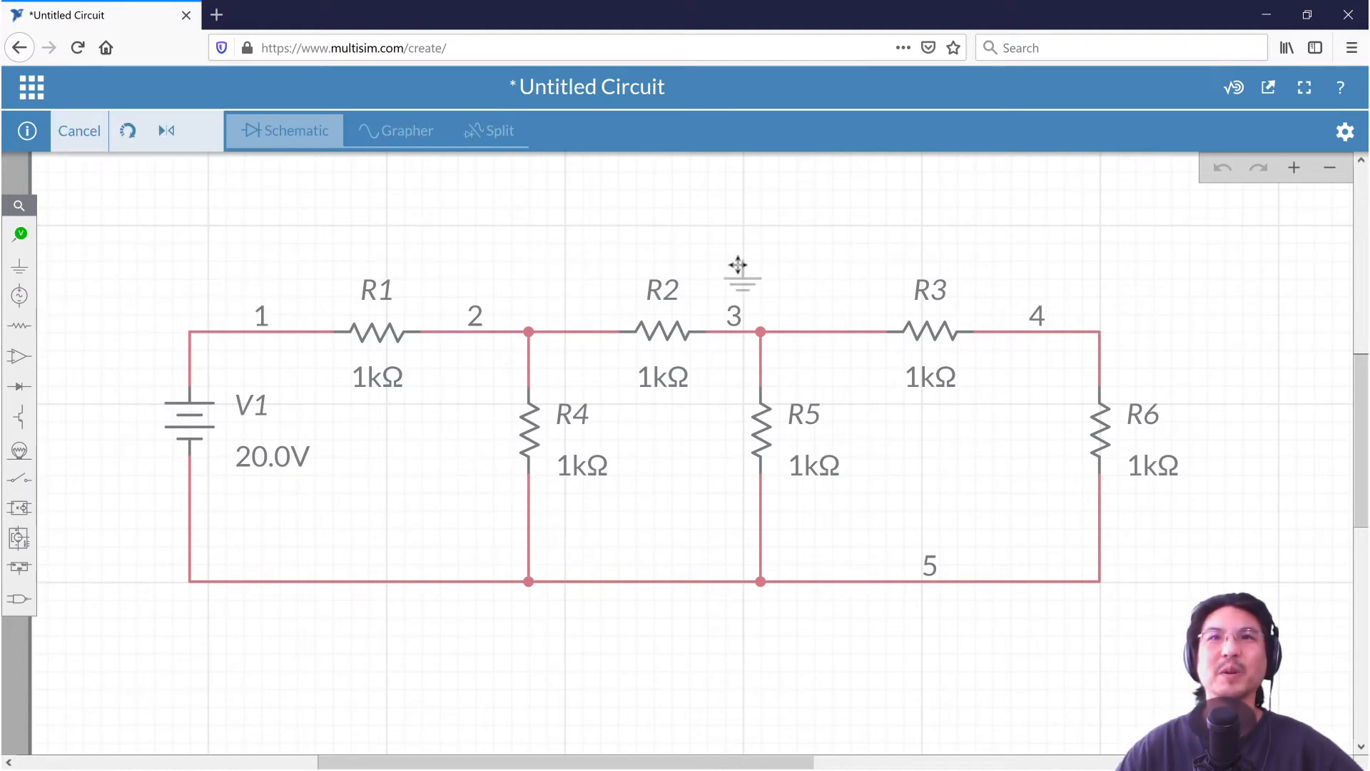
{"action": "left_click", "coordinate": [815, 259]}
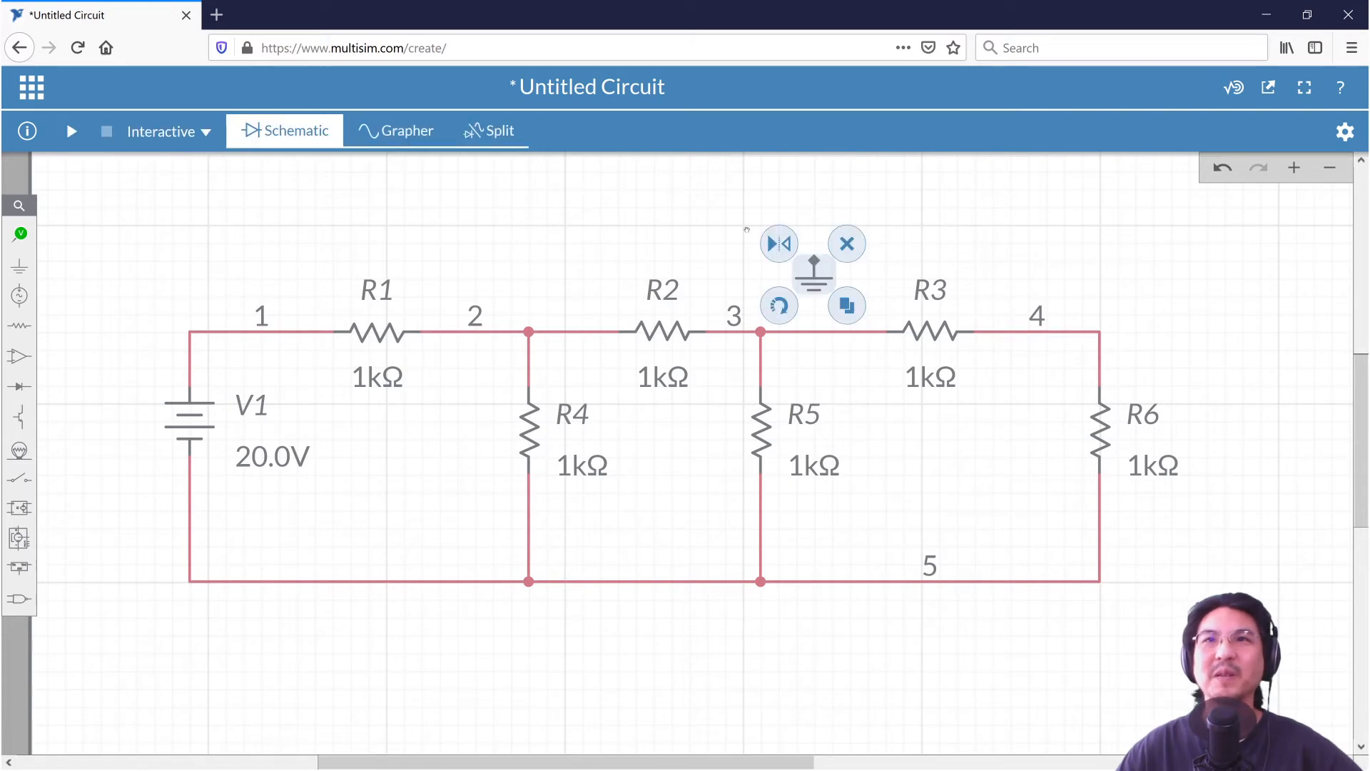
Step: Try wiring the ground to the junction between R2 and R3, and delete that wire
{"action": "left_click", "coordinate": [814, 260]}
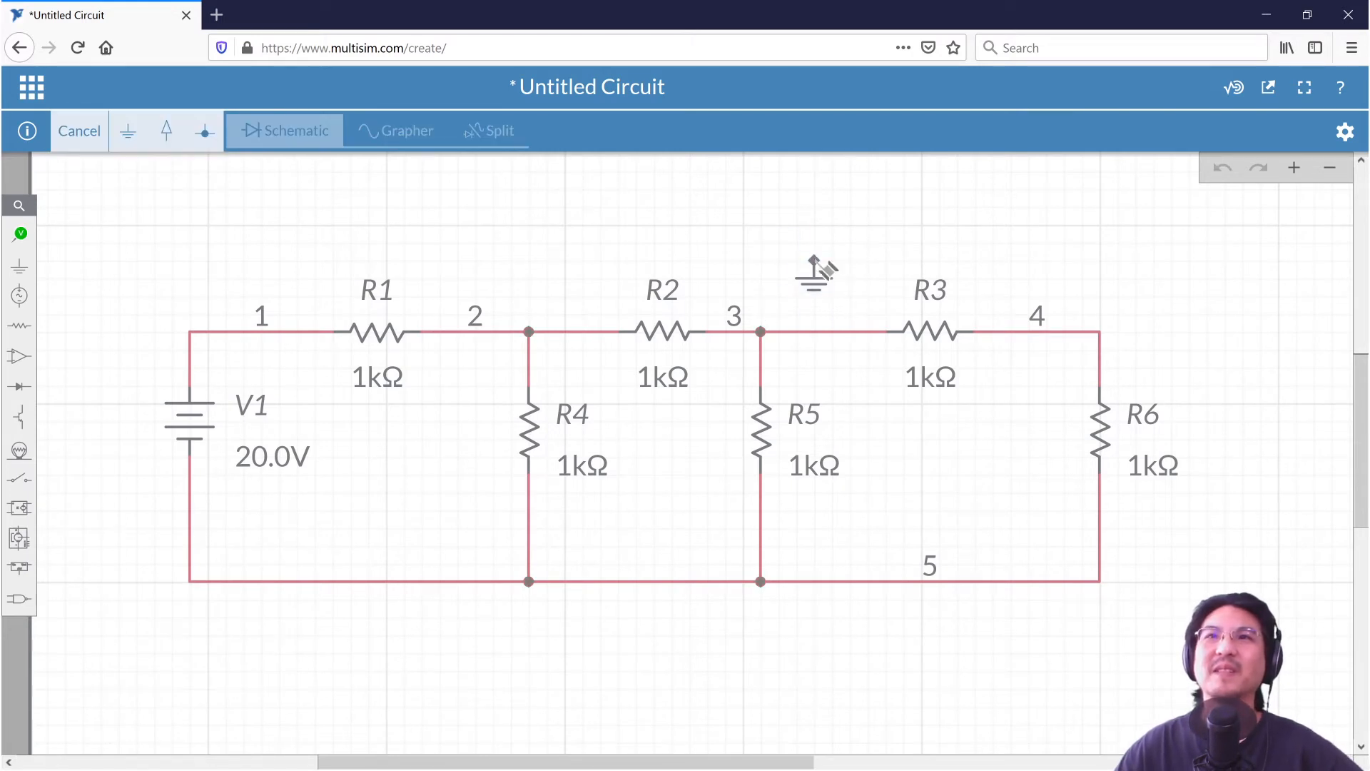
{"action": "left_click", "coordinate": [761, 332]}
{"action": "left_click", "coordinate": [417, 237]}
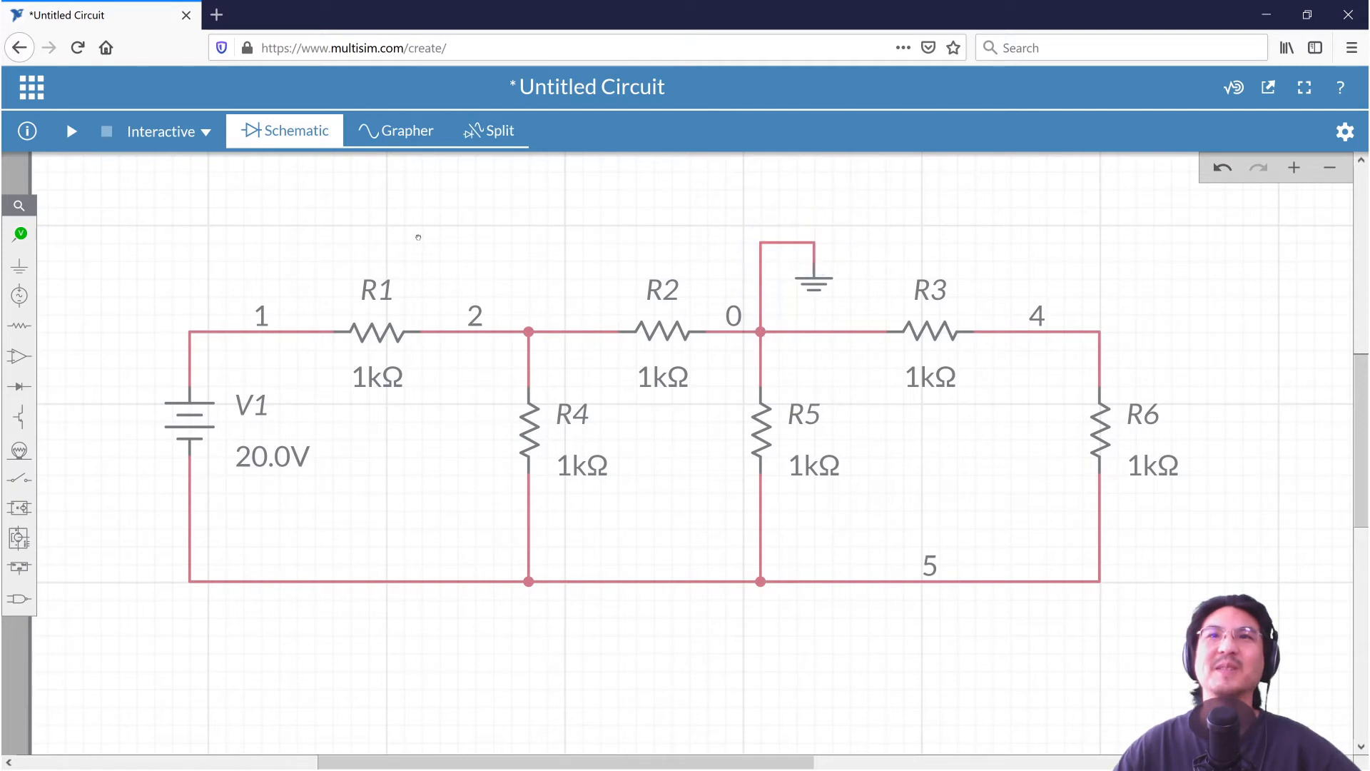
{"action": "left_click", "coordinate": [780, 247]}
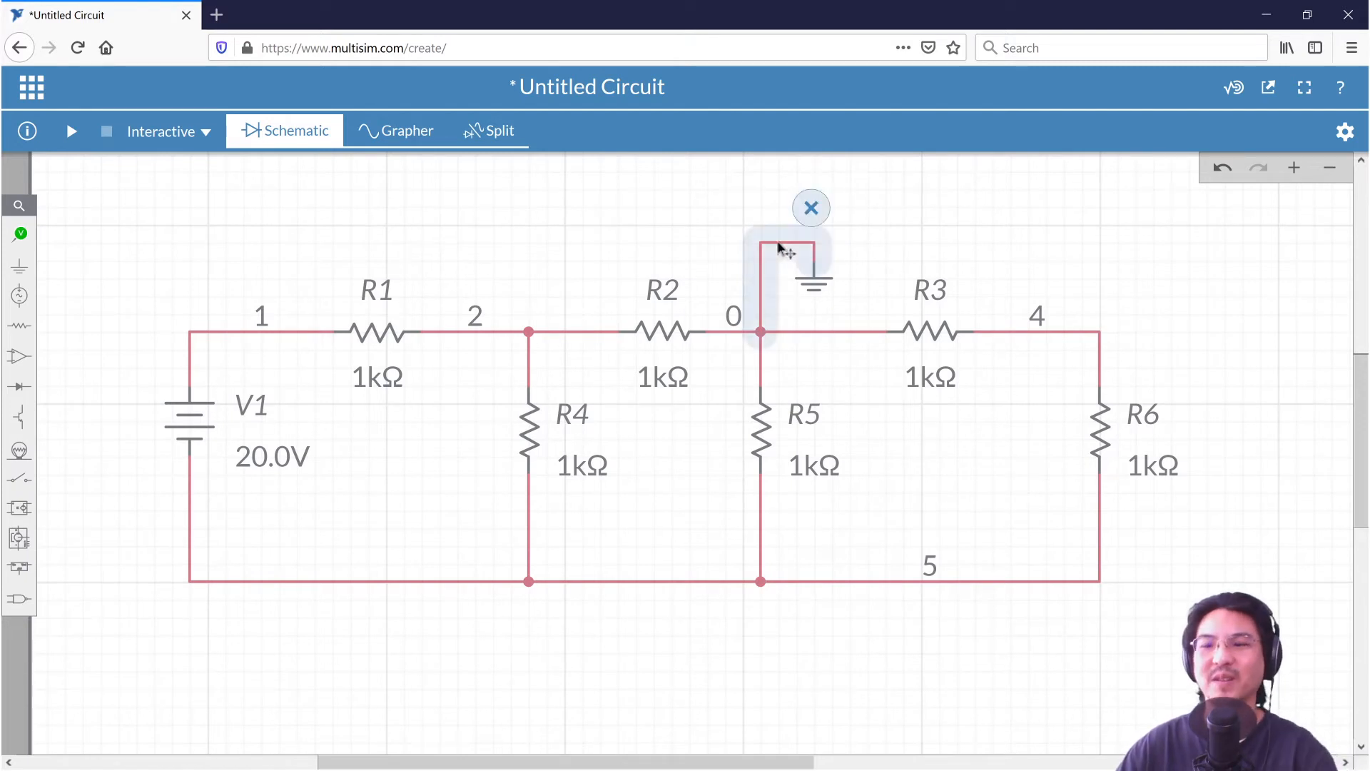
{"action": "key", "text": "Delete"}
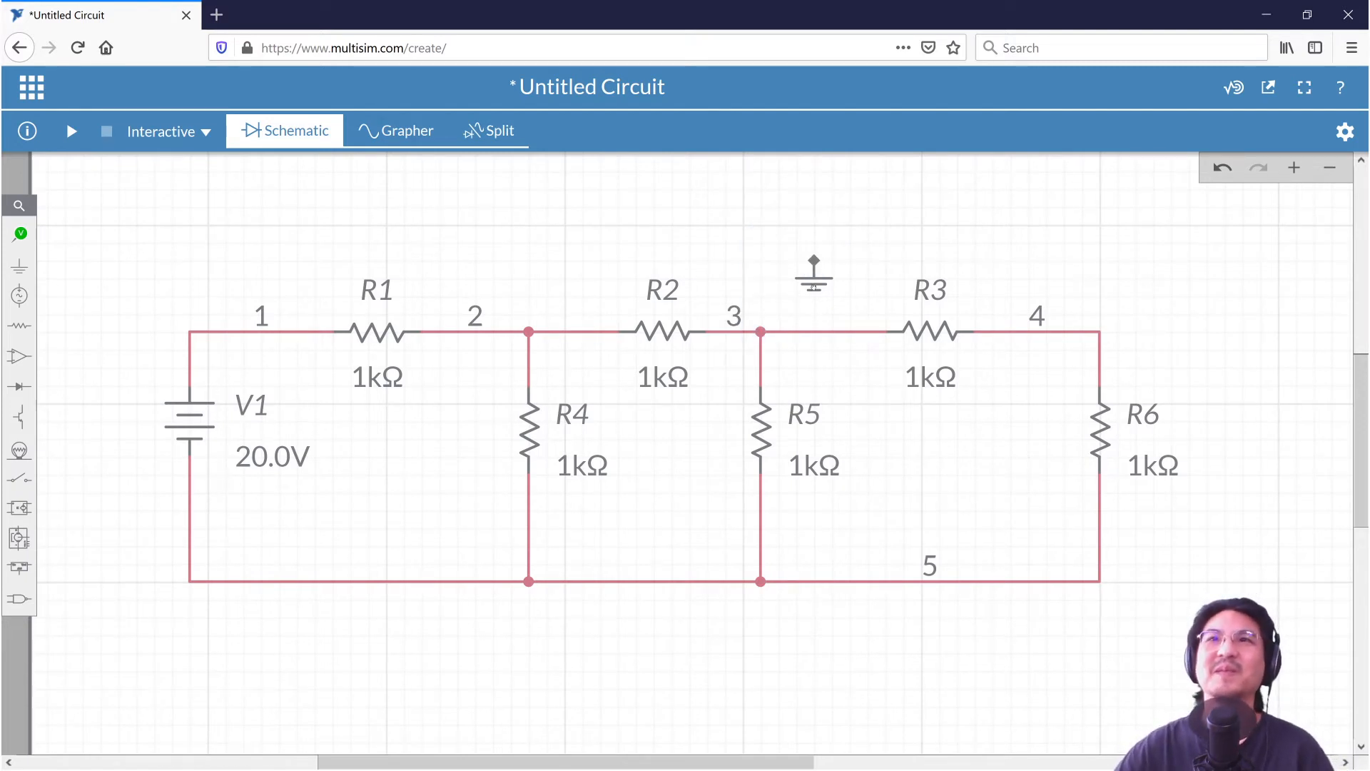
Step: Attach the ground to the return wire between V1 and R4, rotated to point downward and hanging on a short vertical lead
{"action": "left_click_drag", "start_coordinate": [814, 282], "coordinate": [294, 590]}
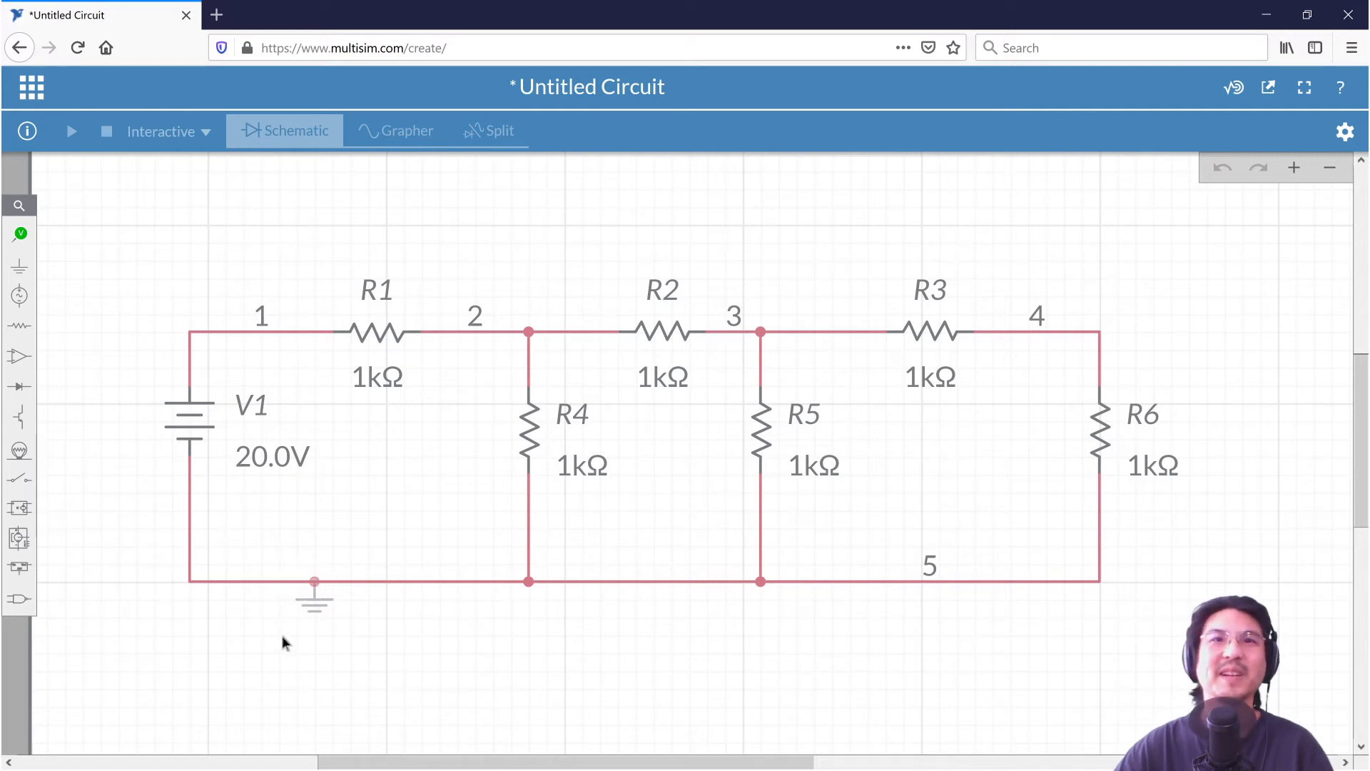
{"action": "left_click", "coordinate": [274, 620]}
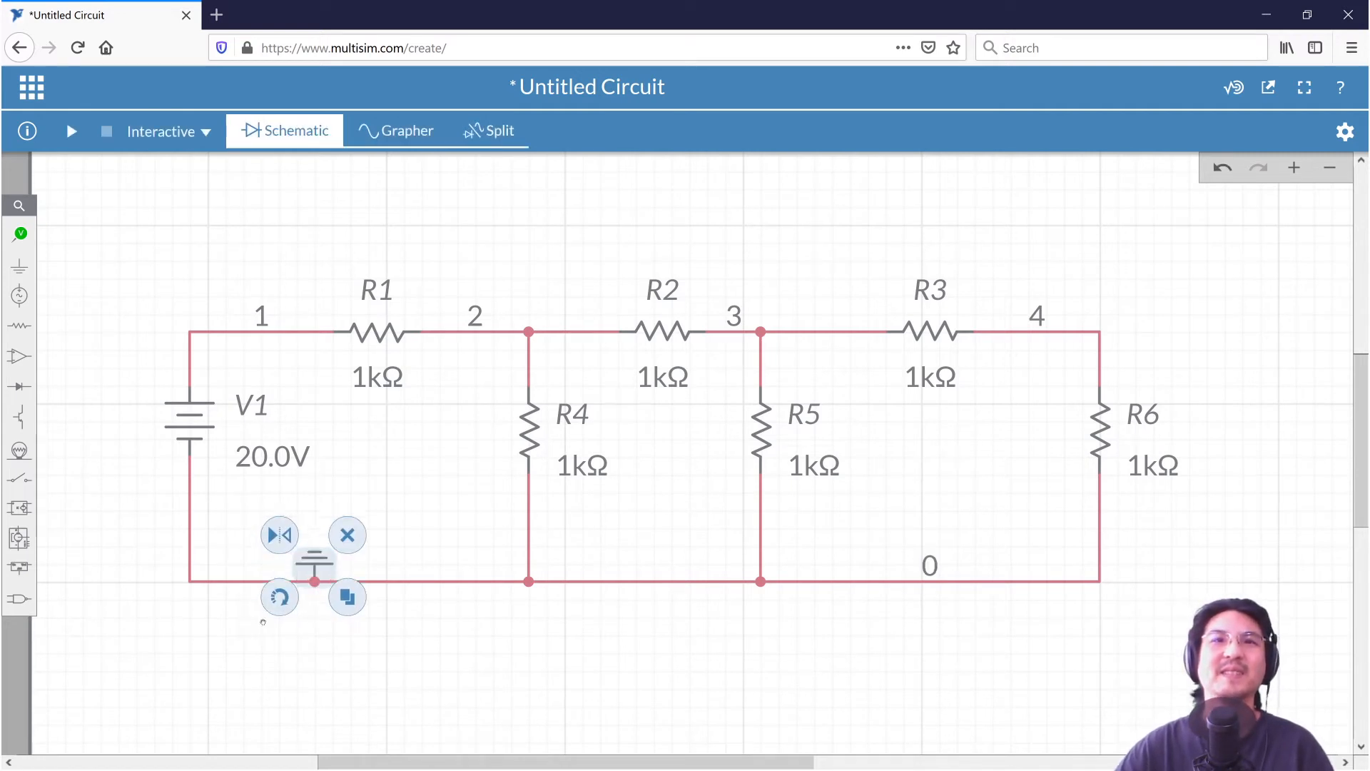
{"action": "left_click", "coordinate": [283, 613]}
{"action": "left_click", "coordinate": [279, 604]}
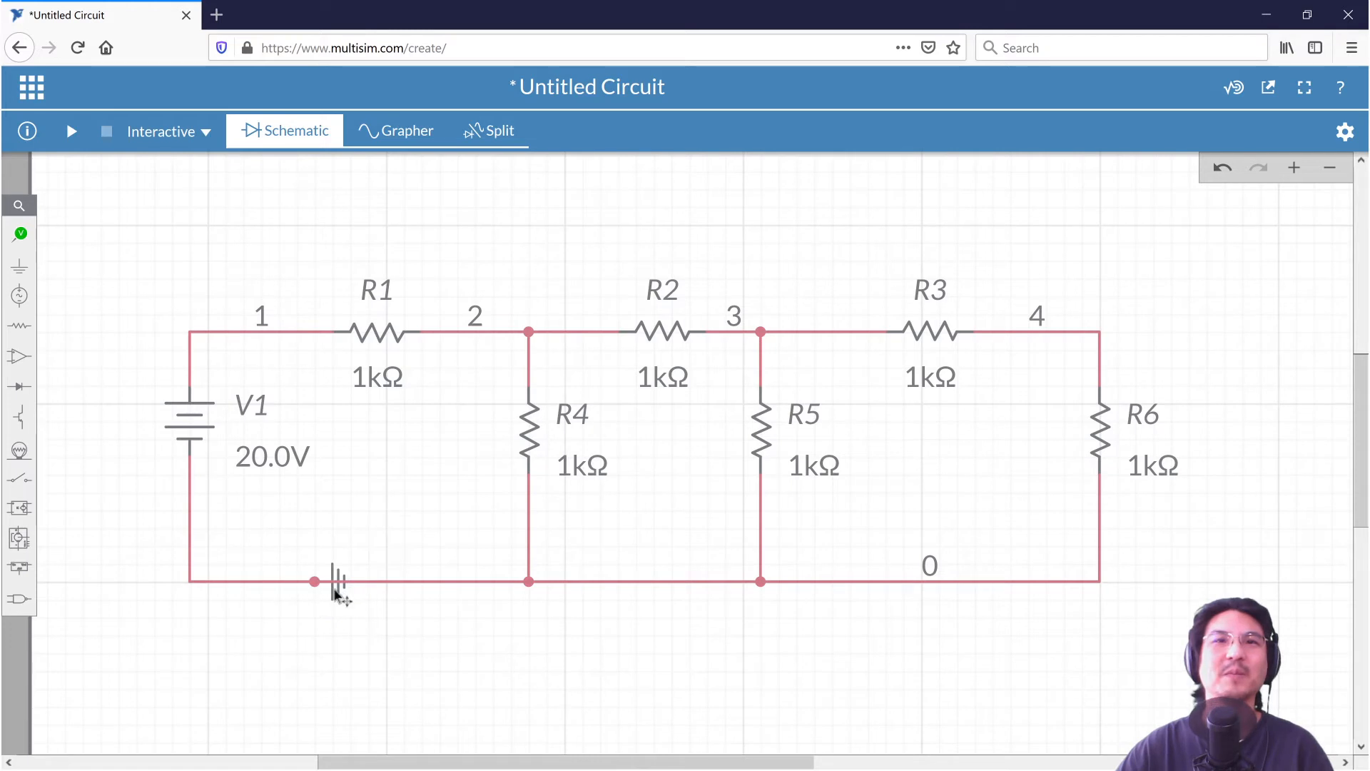
{"action": "left_click", "coordinate": [330, 585]}
{"action": "left_click", "coordinate": [340, 582]}
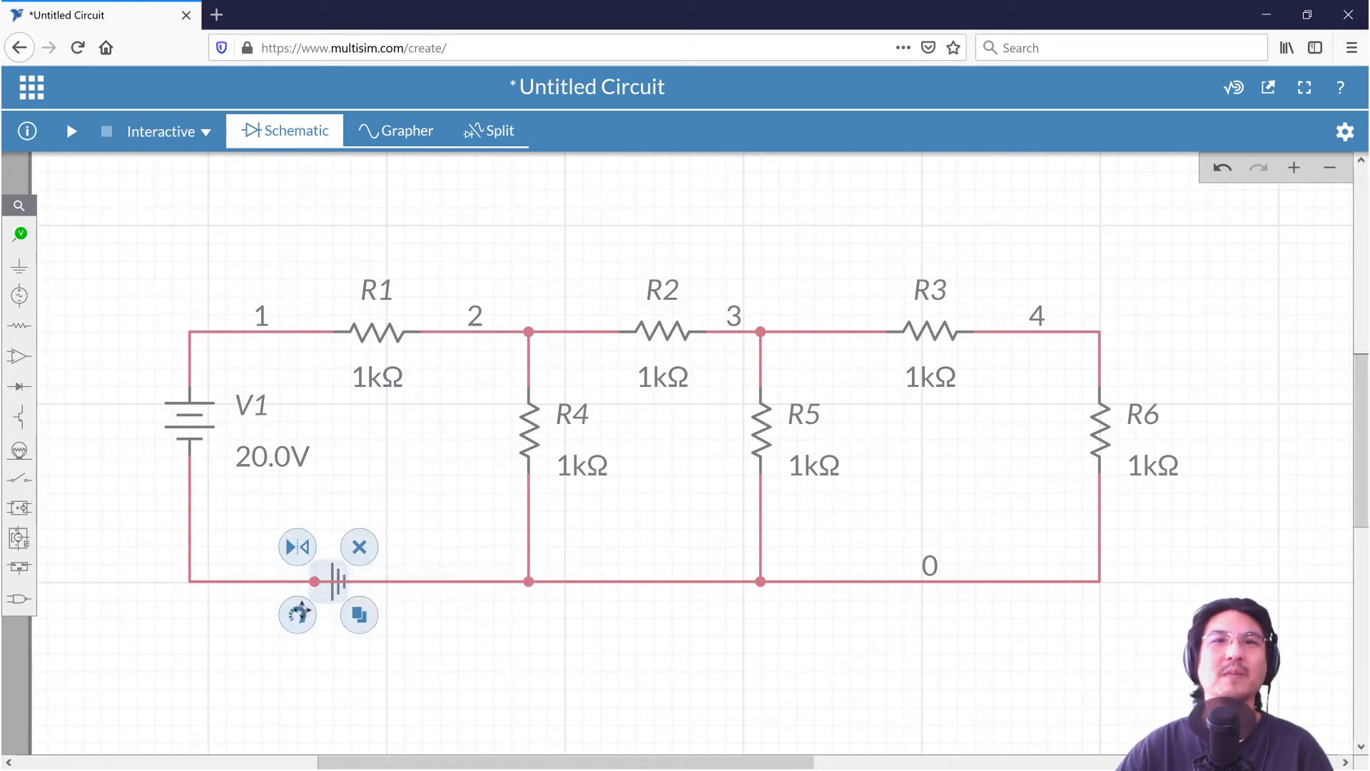
{"action": "left_click", "coordinate": [295, 612]}
{"action": "left_click", "coordinate": [308, 699]}
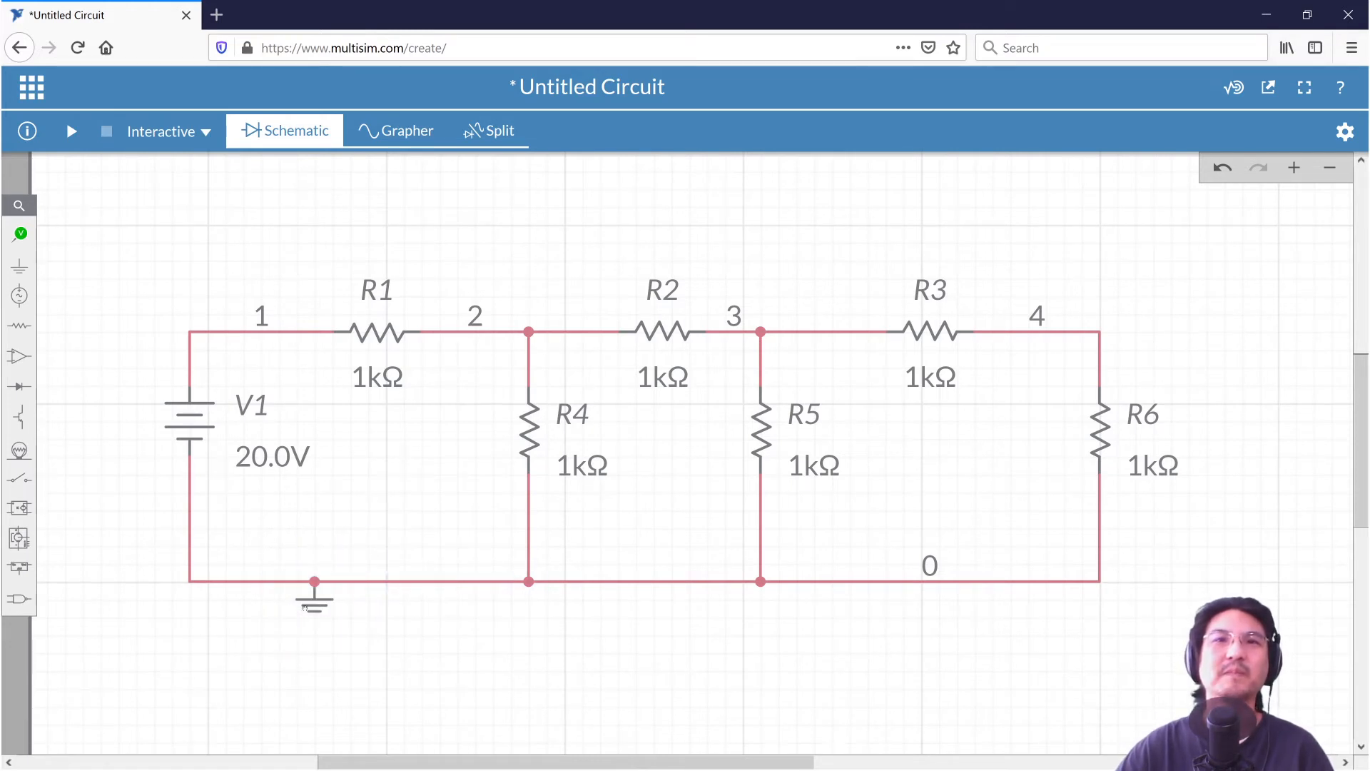
{"action": "left_click_drag", "start_coordinate": [305, 607], "coordinate": [314, 659]}
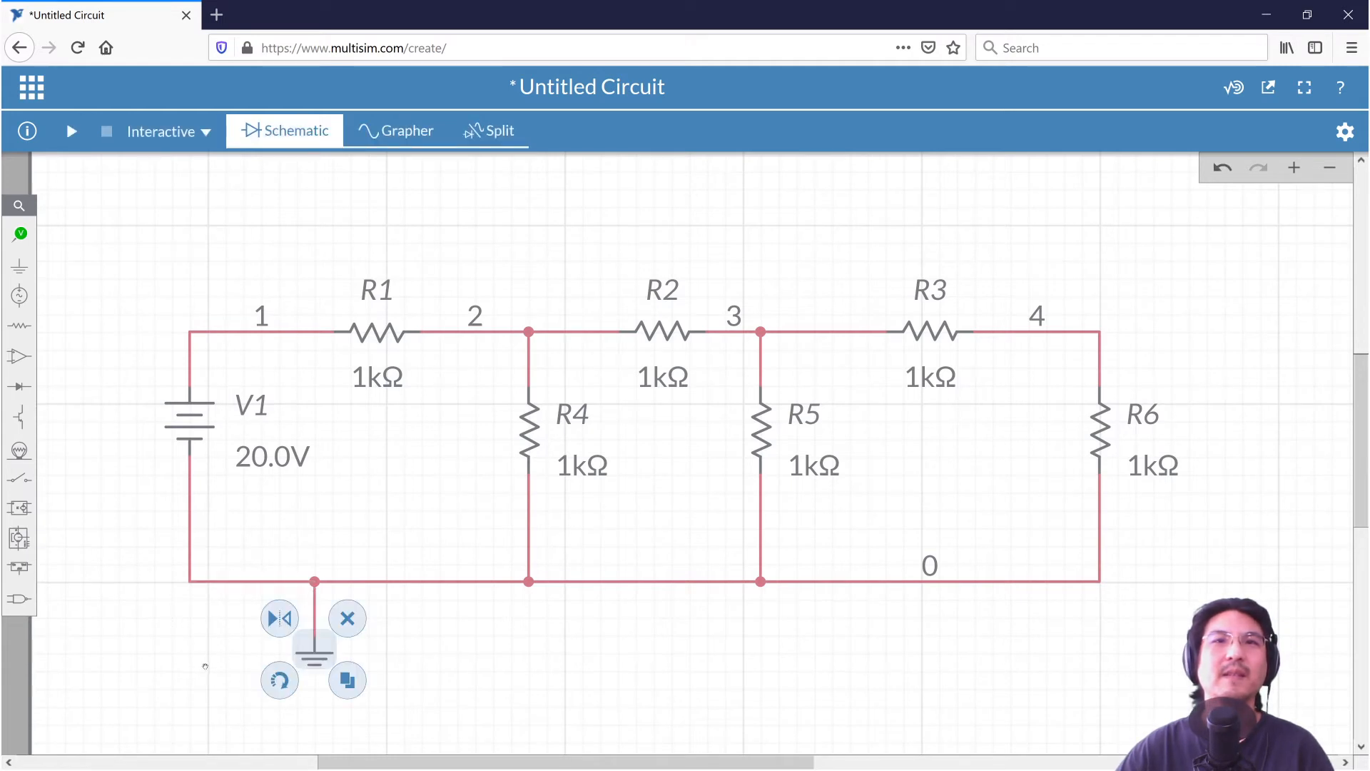
{"action": "left_click", "coordinate": [204, 666]}
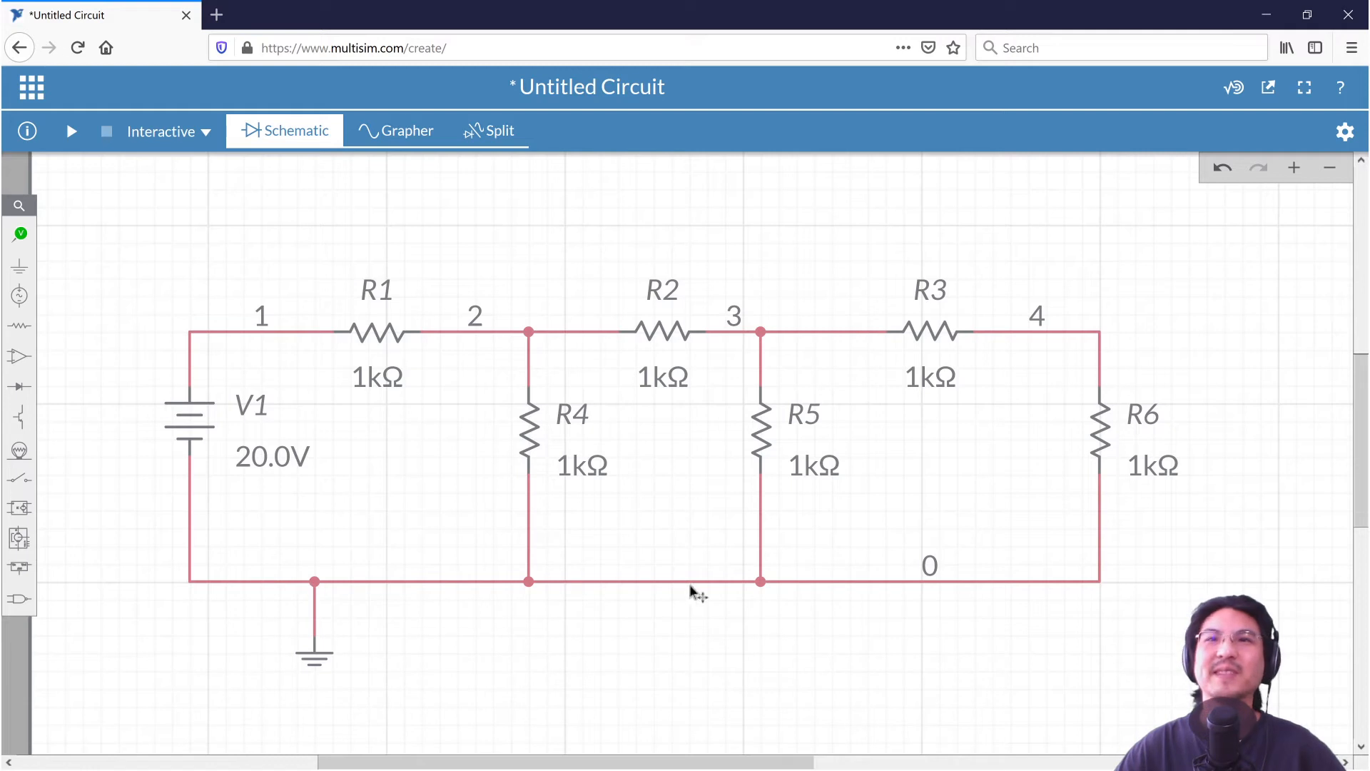
Step: Place a voltage probe on the wire corner directly above V1
{"action": "left_click", "coordinate": [20, 236]}
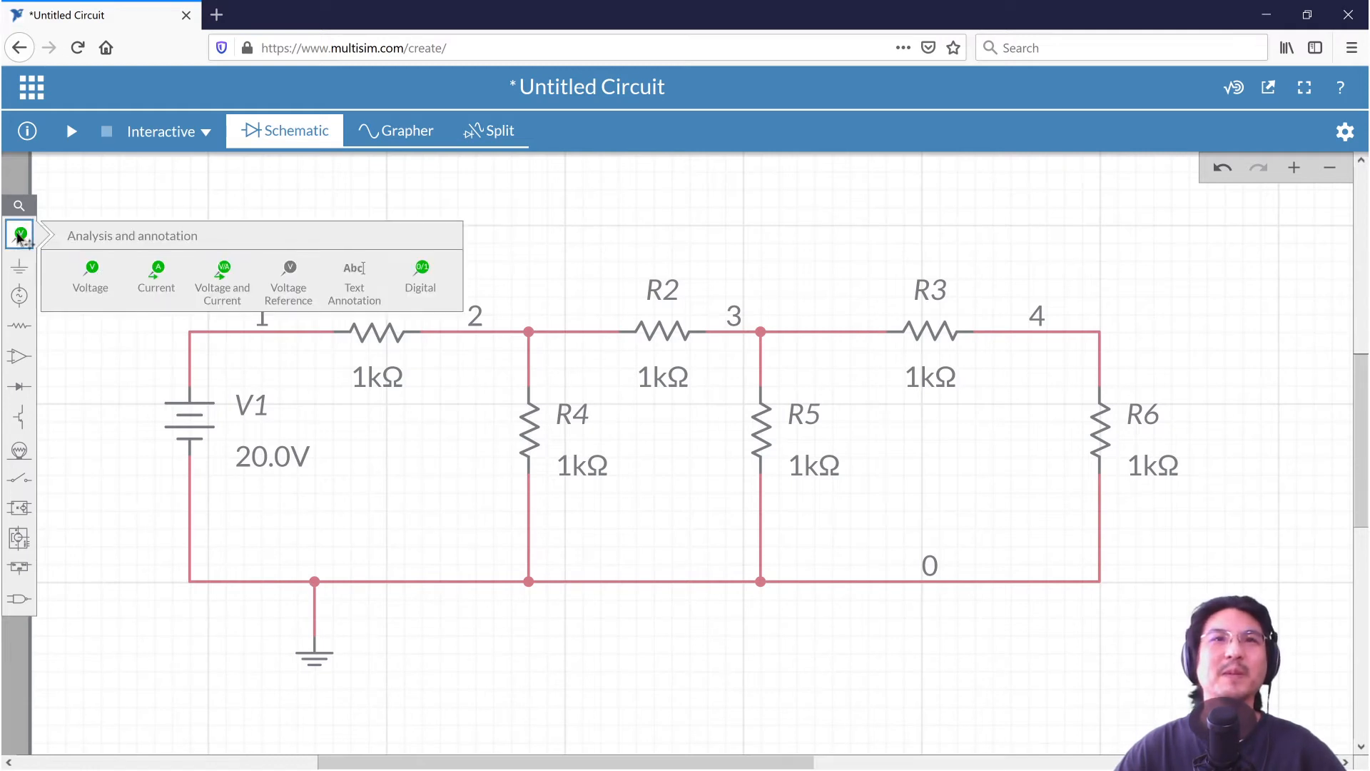
{"action": "left_click", "coordinate": [90, 277]}
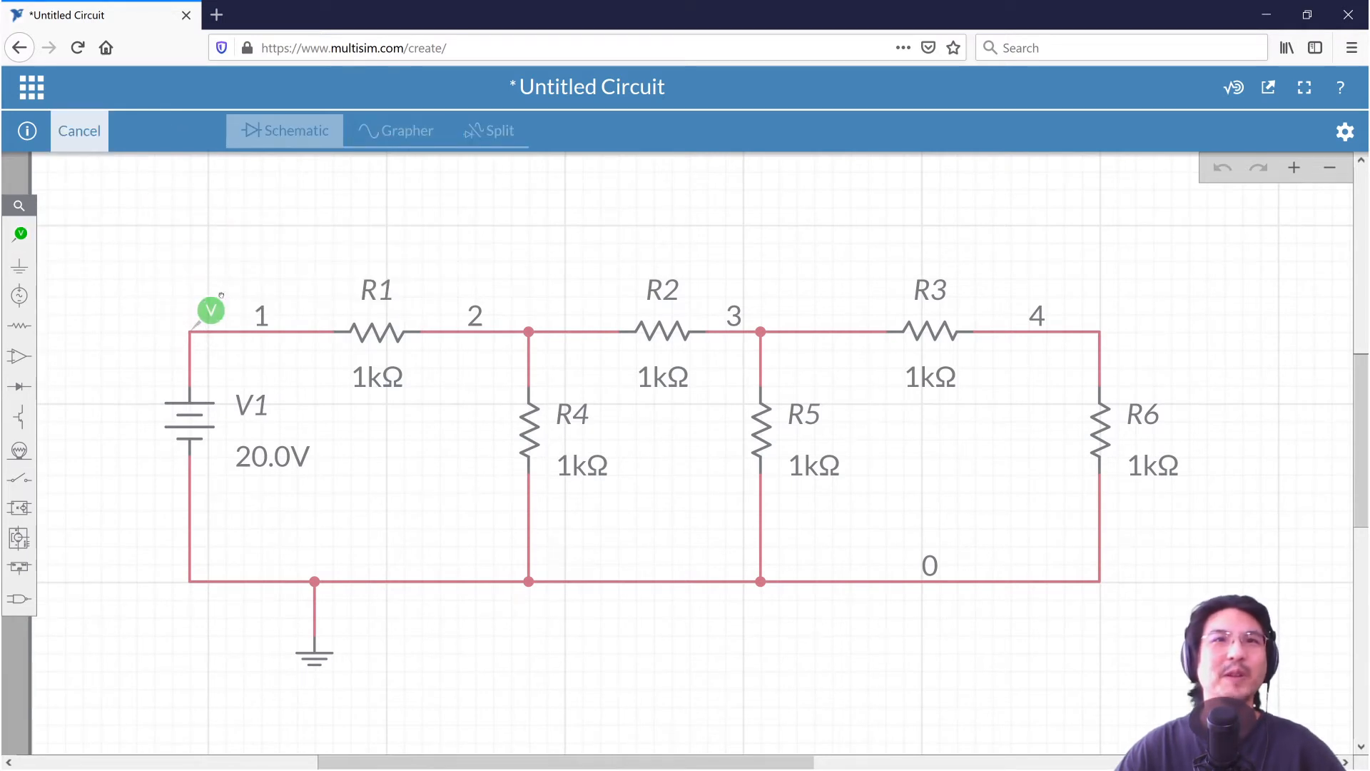
{"action": "left_click", "coordinate": [222, 295]}
{"action": "left_click", "coordinate": [142, 250]}
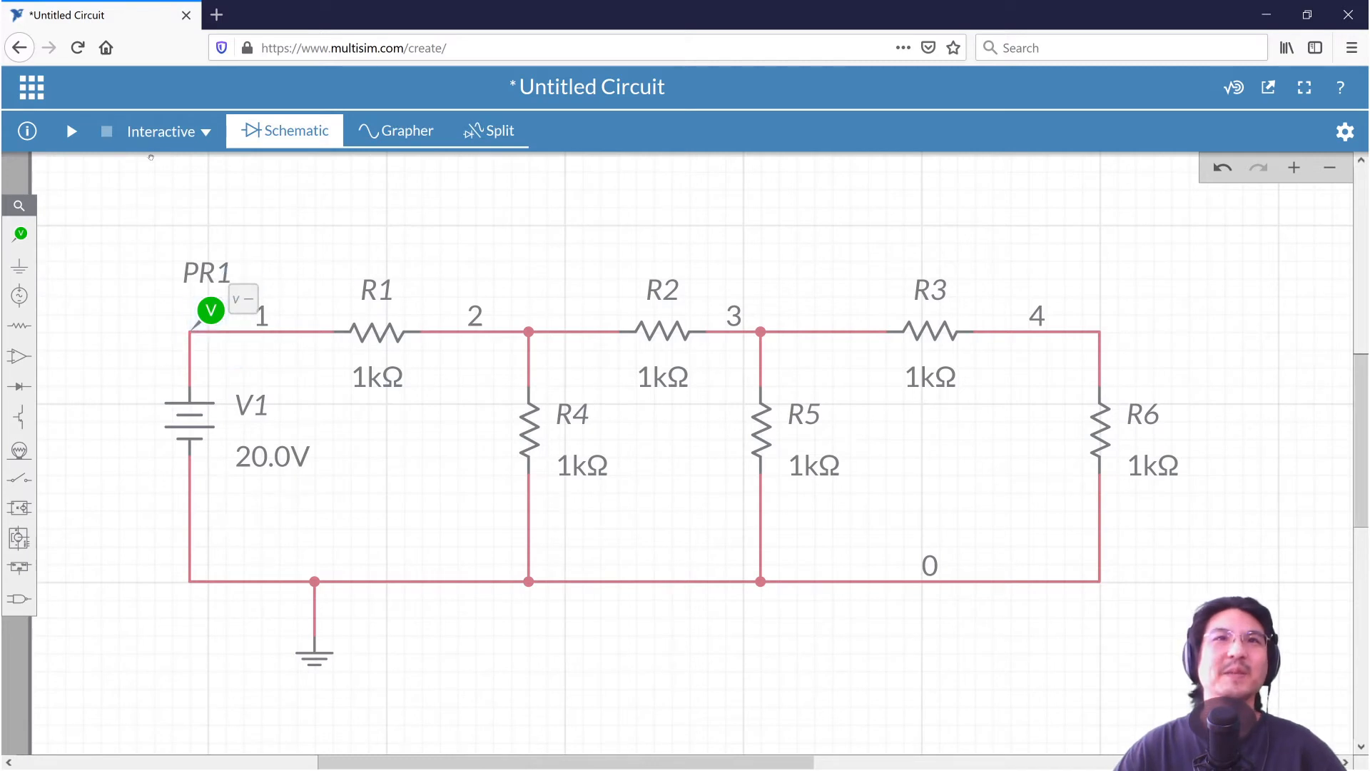
Step: Change the simulation type from Interactive to DC Op and run the simulation
{"action": "left_click", "coordinate": [205, 132]}
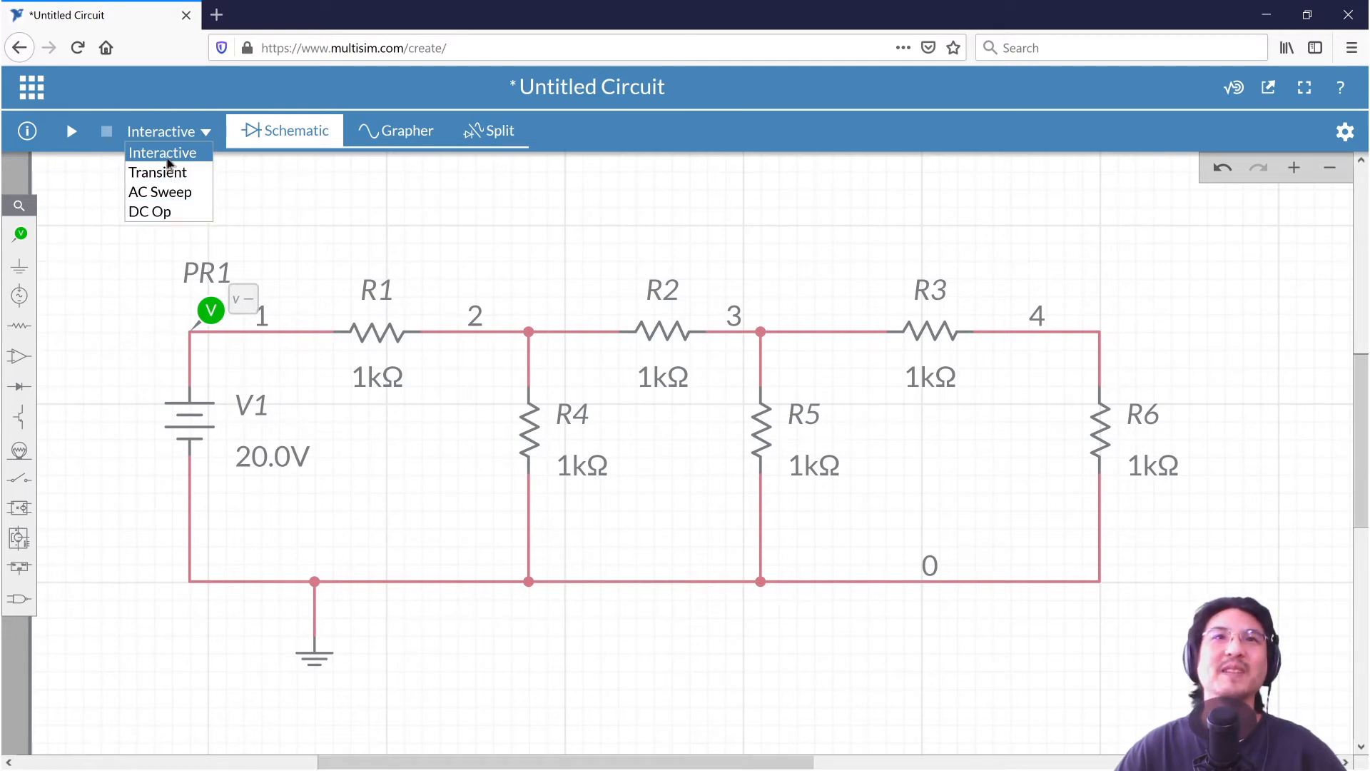
{"action": "left_click", "coordinate": [152, 212]}
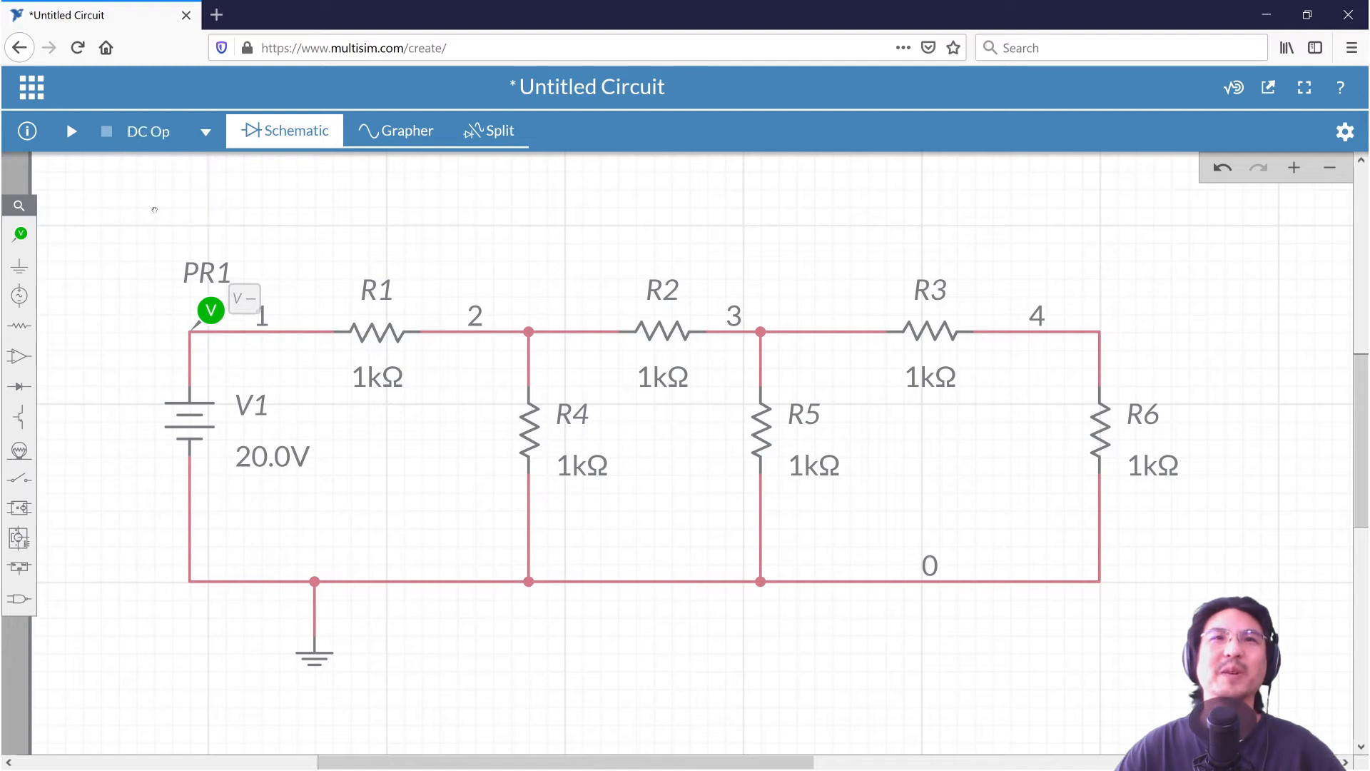
{"action": "left_click", "coordinate": [72, 131]}
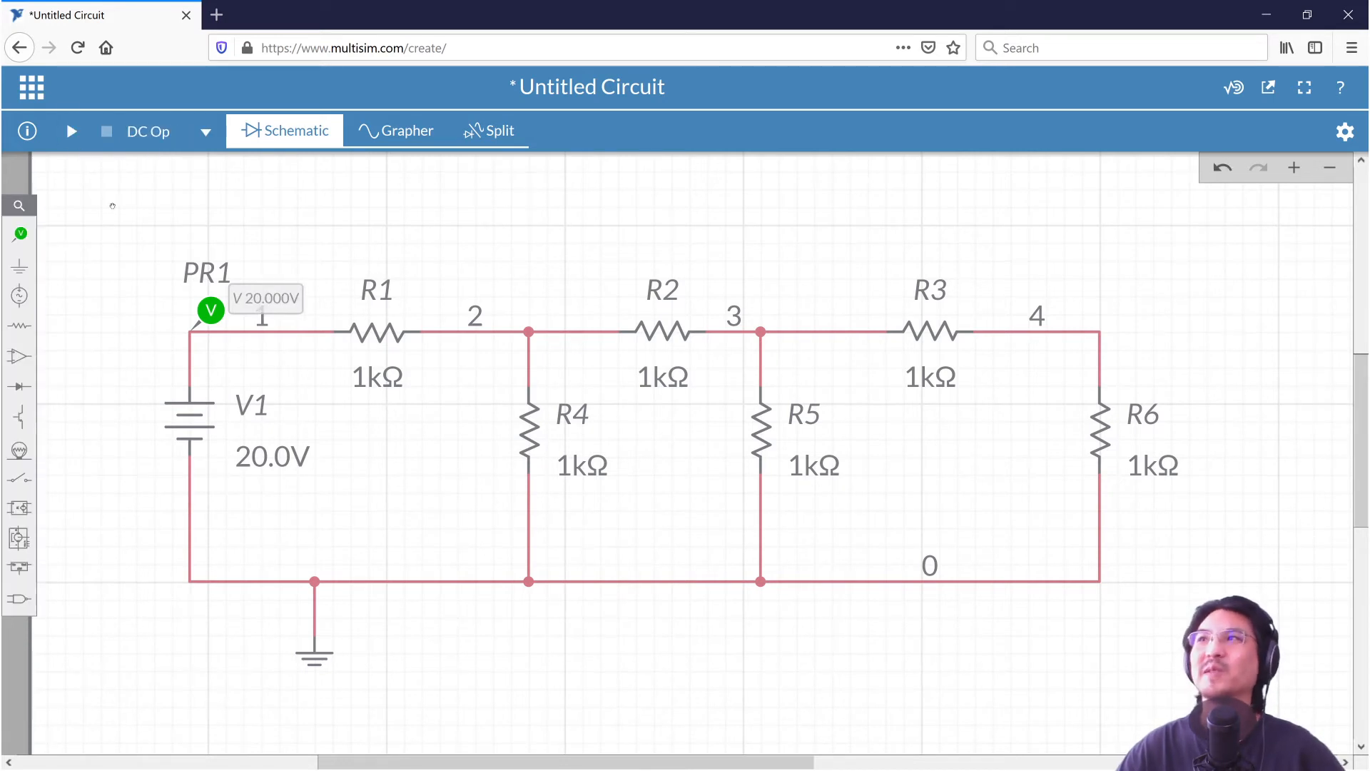
{"action": "left_click", "coordinate": [190, 137]}
{"action": "left_click", "coordinate": [128, 279]}
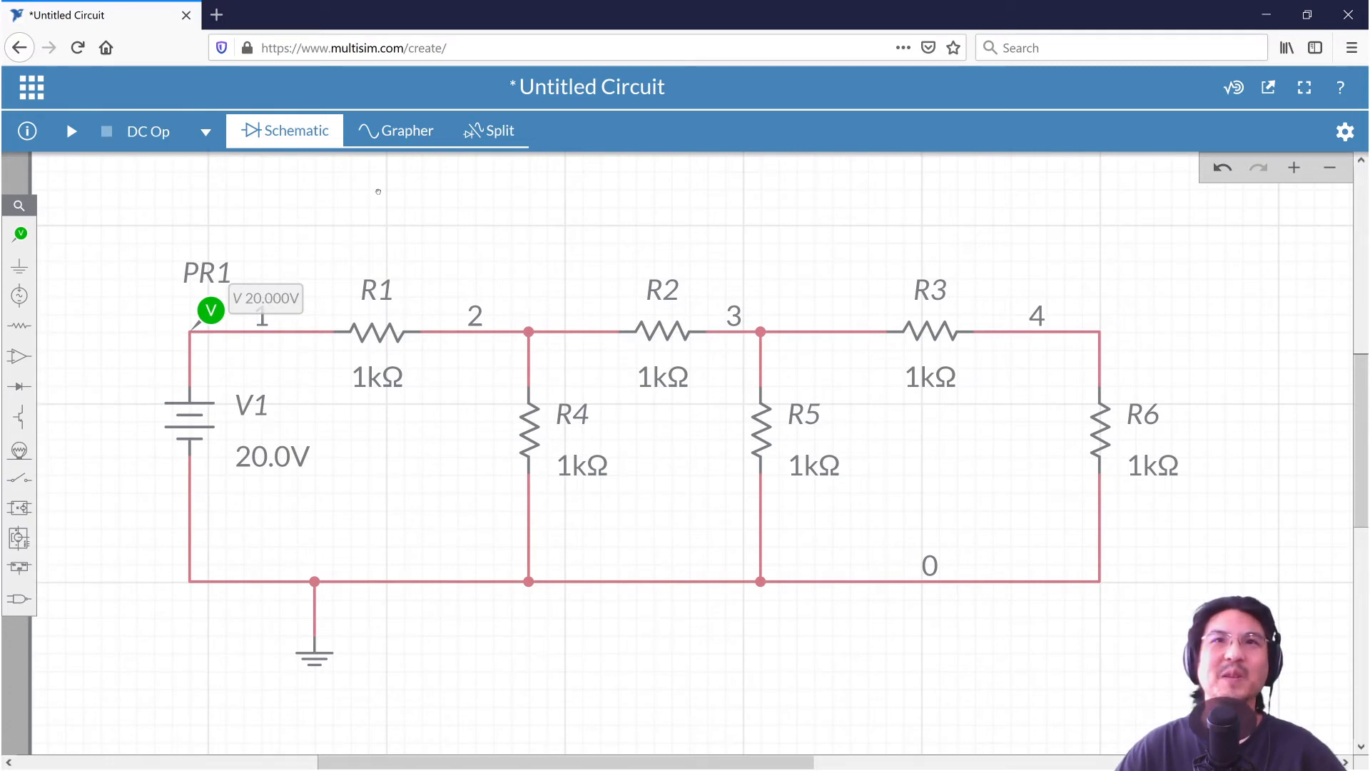
Step: Review the DC Op results in the Grapher and in a split view with a widened schematic, and return to the full schematic
{"action": "left_click", "coordinate": [388, 131]}
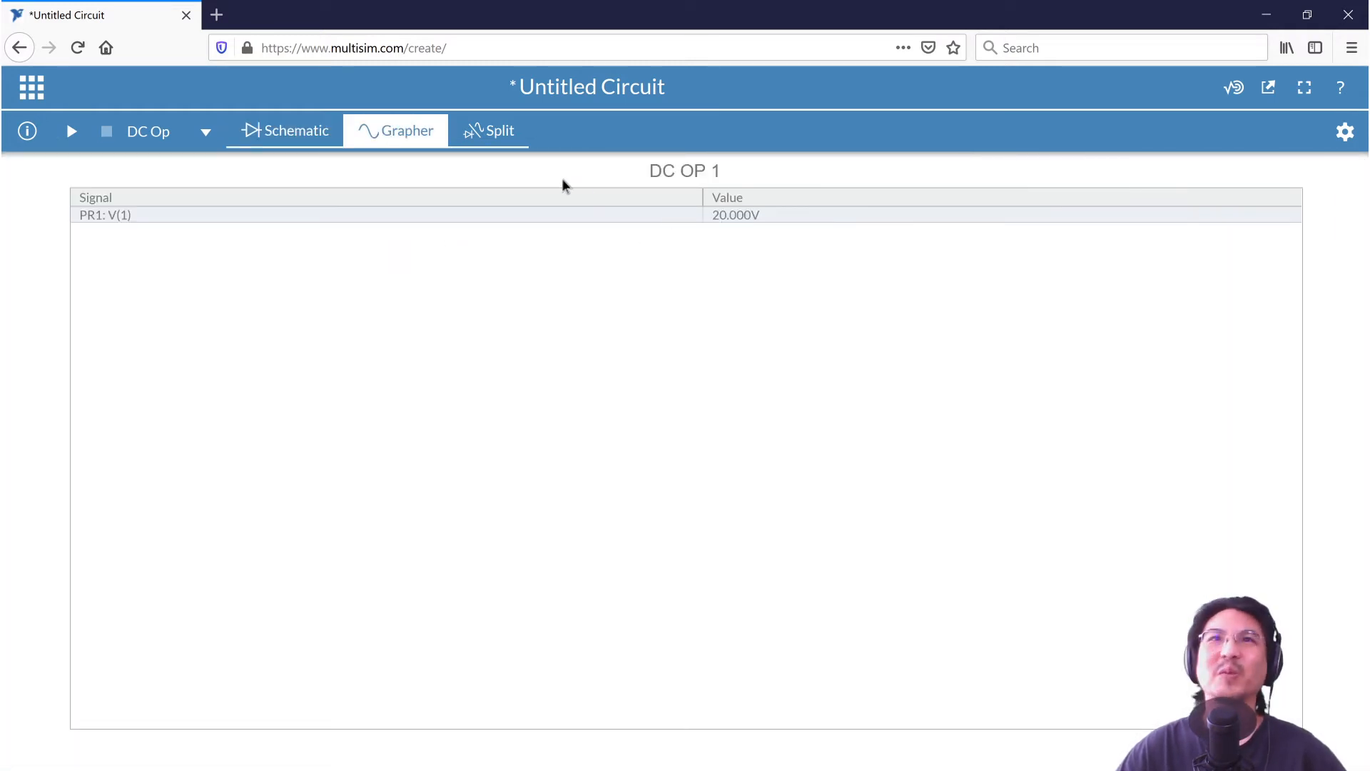
{"action": "left_click", "coordinate": [495, 136]}
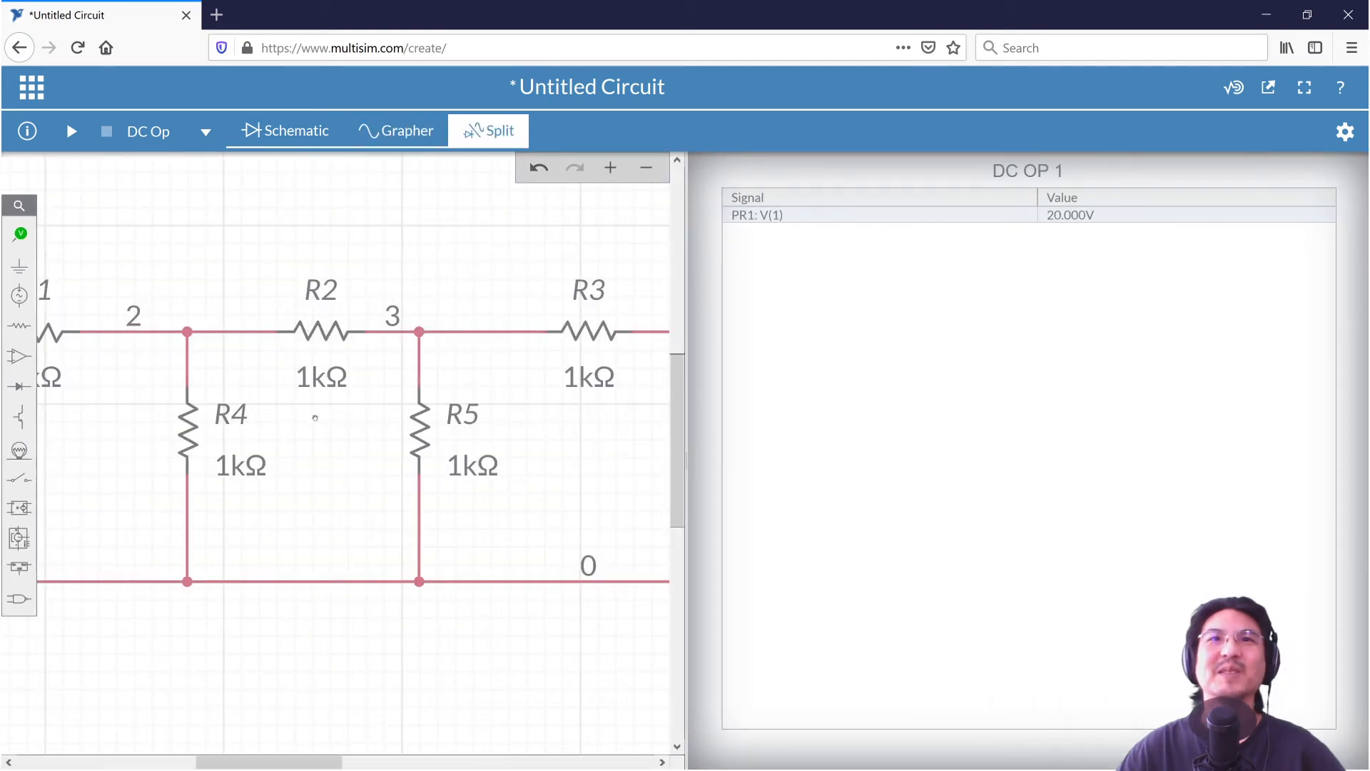
{"action": "scroll", "coordinate": [295, 453], "scroll_direction": "down", "scroll_amount": 3}
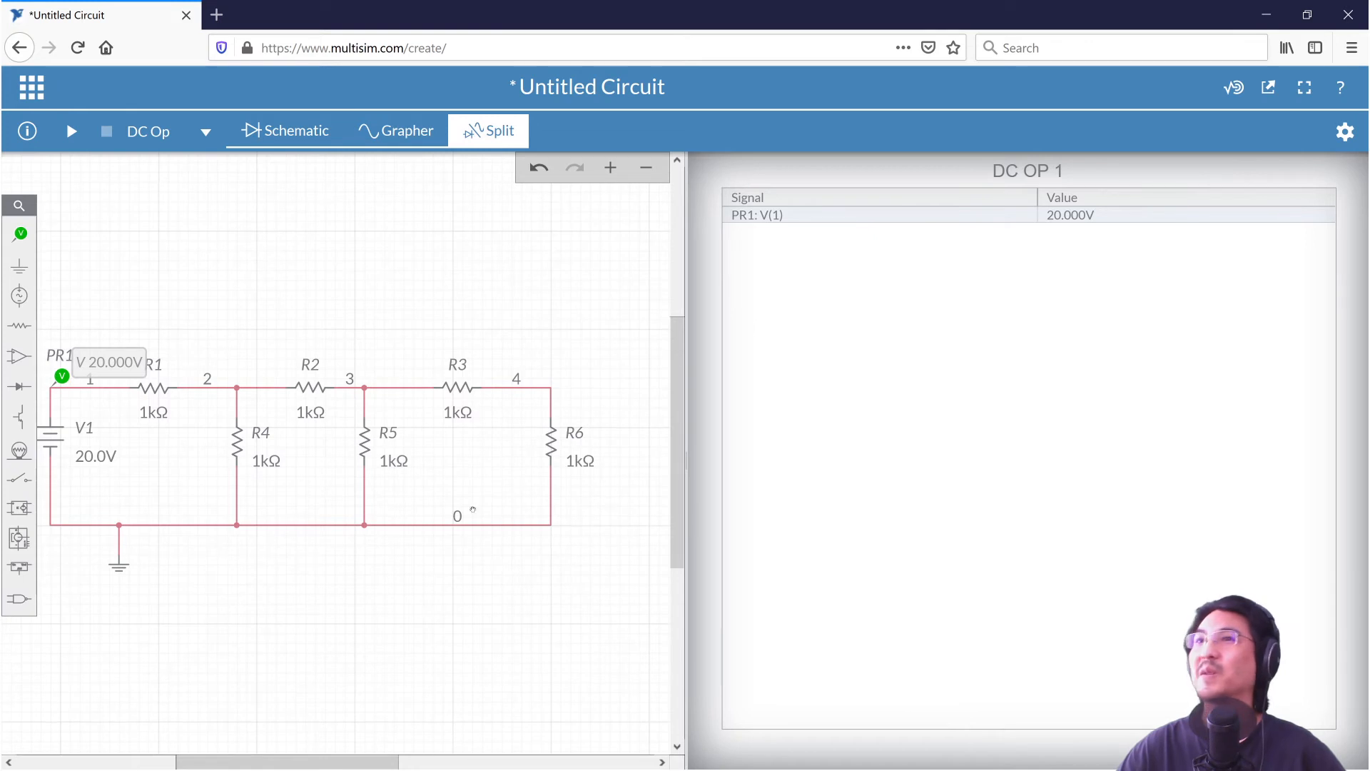
{"action": "left_click_drag", "start_coordinate": [686, 459], "coordinate": [1043, 451]}
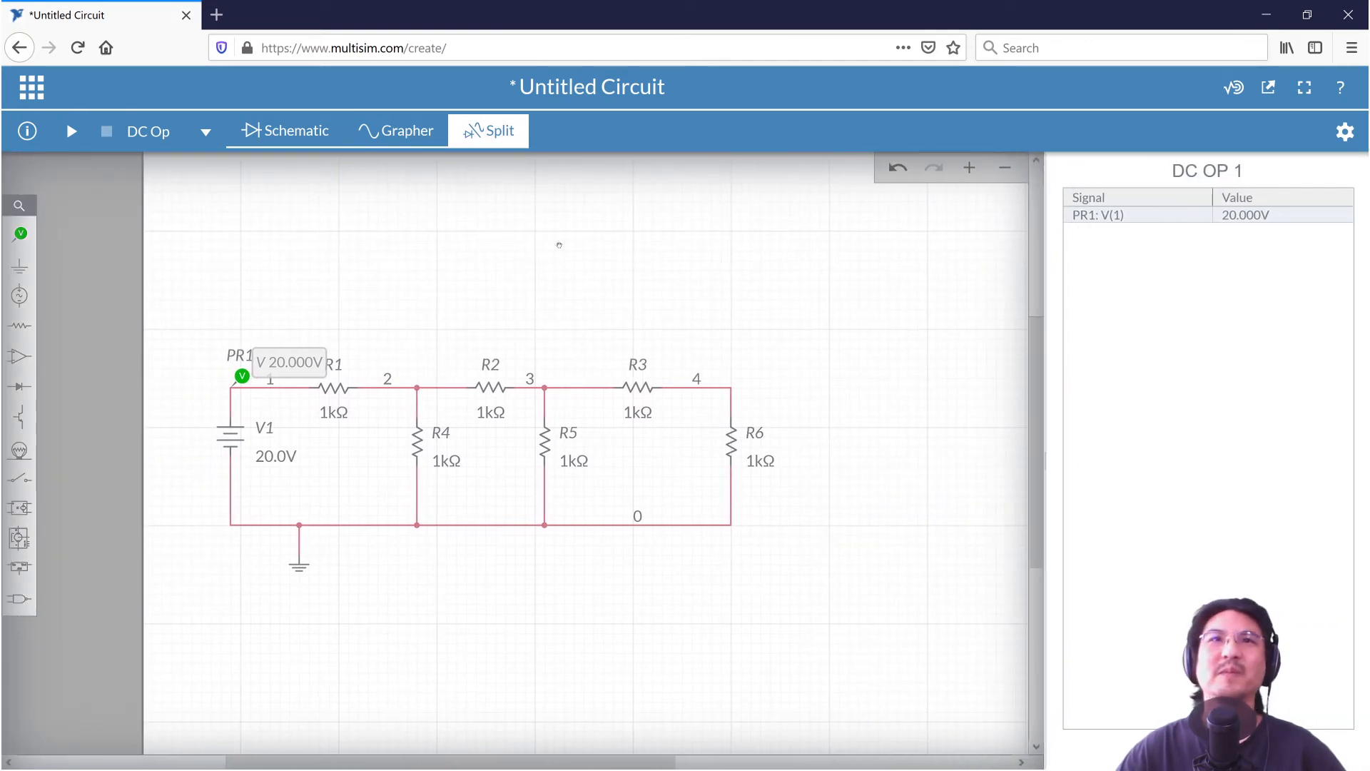
{"action": "left_click", "coordinate": [290, 136]}
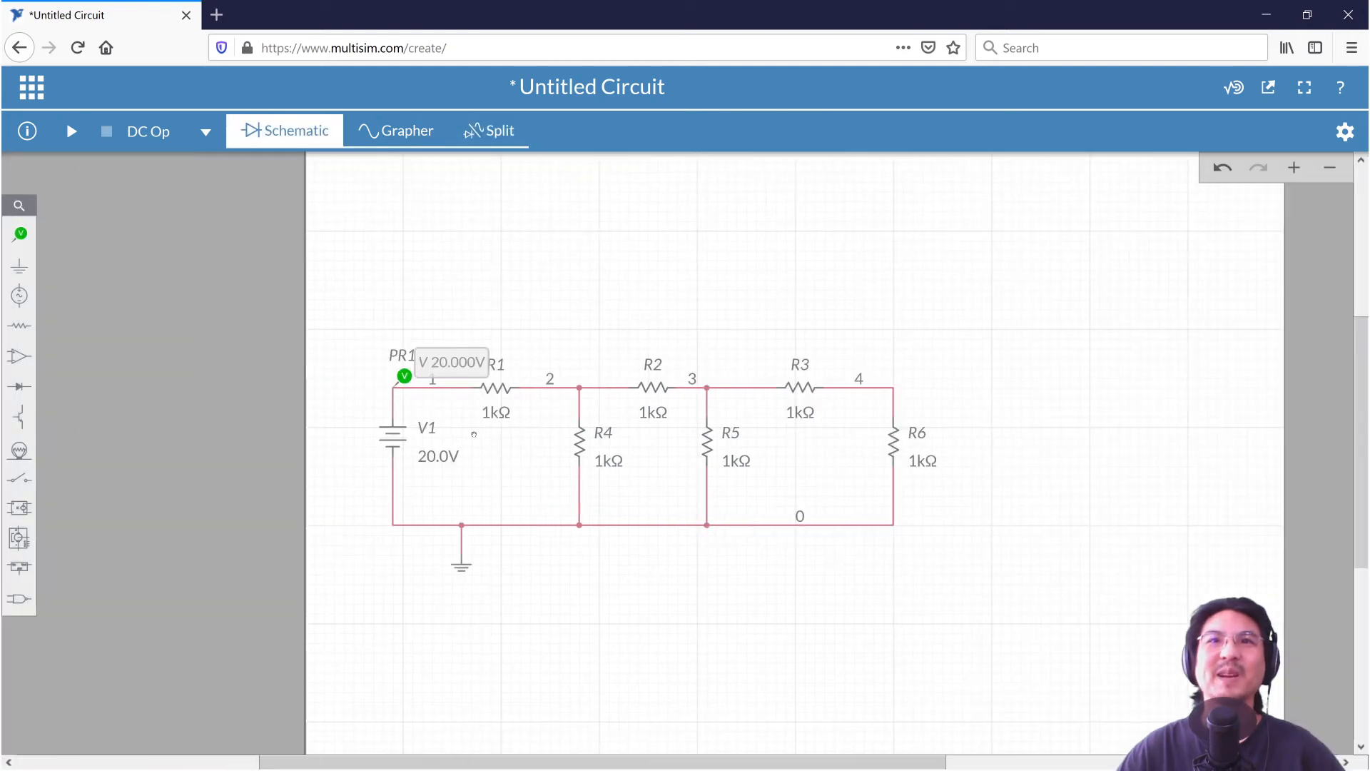
Step: Move the voltage probe to the junction of R1, R2 and R4, and run the DC Op simulation
{"action": "scroll", "coordinate": [530, 444], "scroll_direction": "up", "scroll_amount": 3}
{"action": "scroll", "coordinate": [530, 445], "scroll_direction": "down", "scroll_amount": 2}
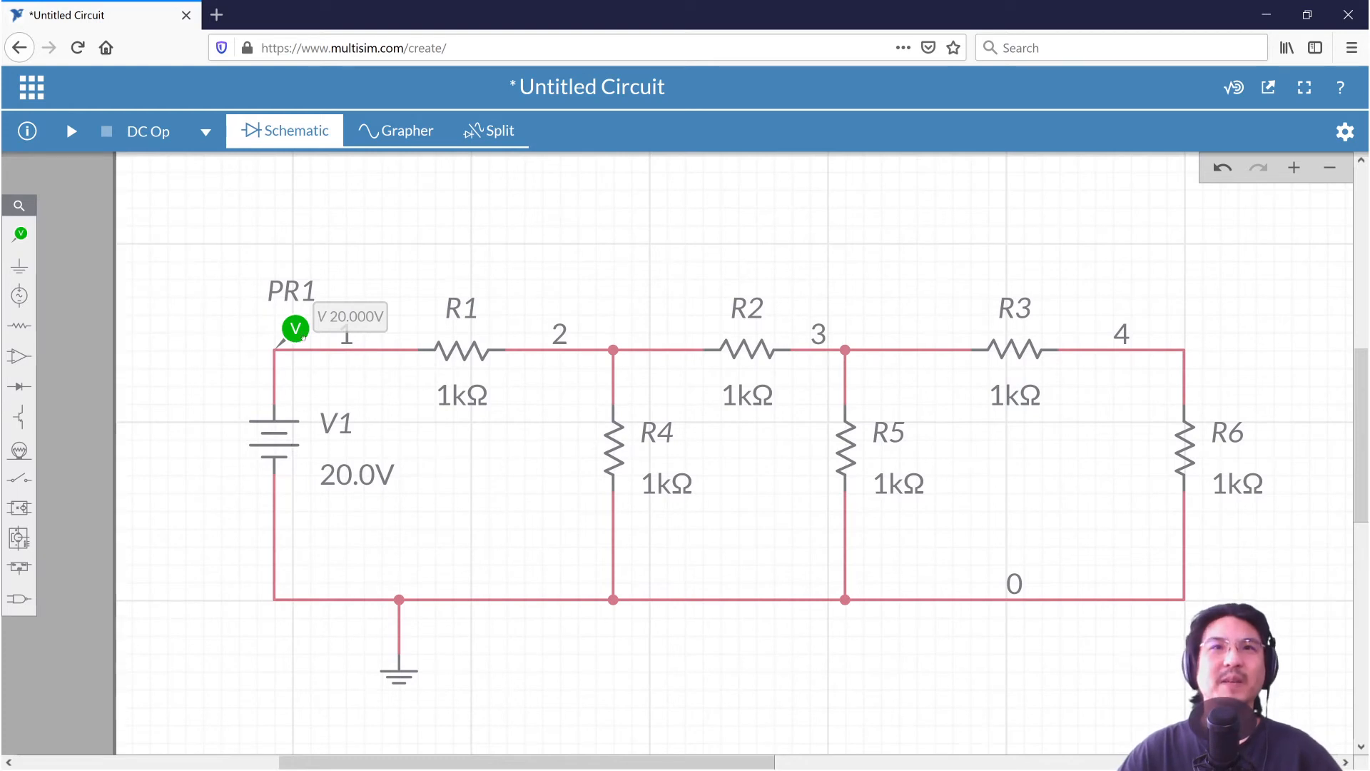
{"action": "left_click_drag", "start_coordinate": [303, 337], "coordinate": [634, 328]}
{"action": "left_click", "coordinate": [549, 247]}
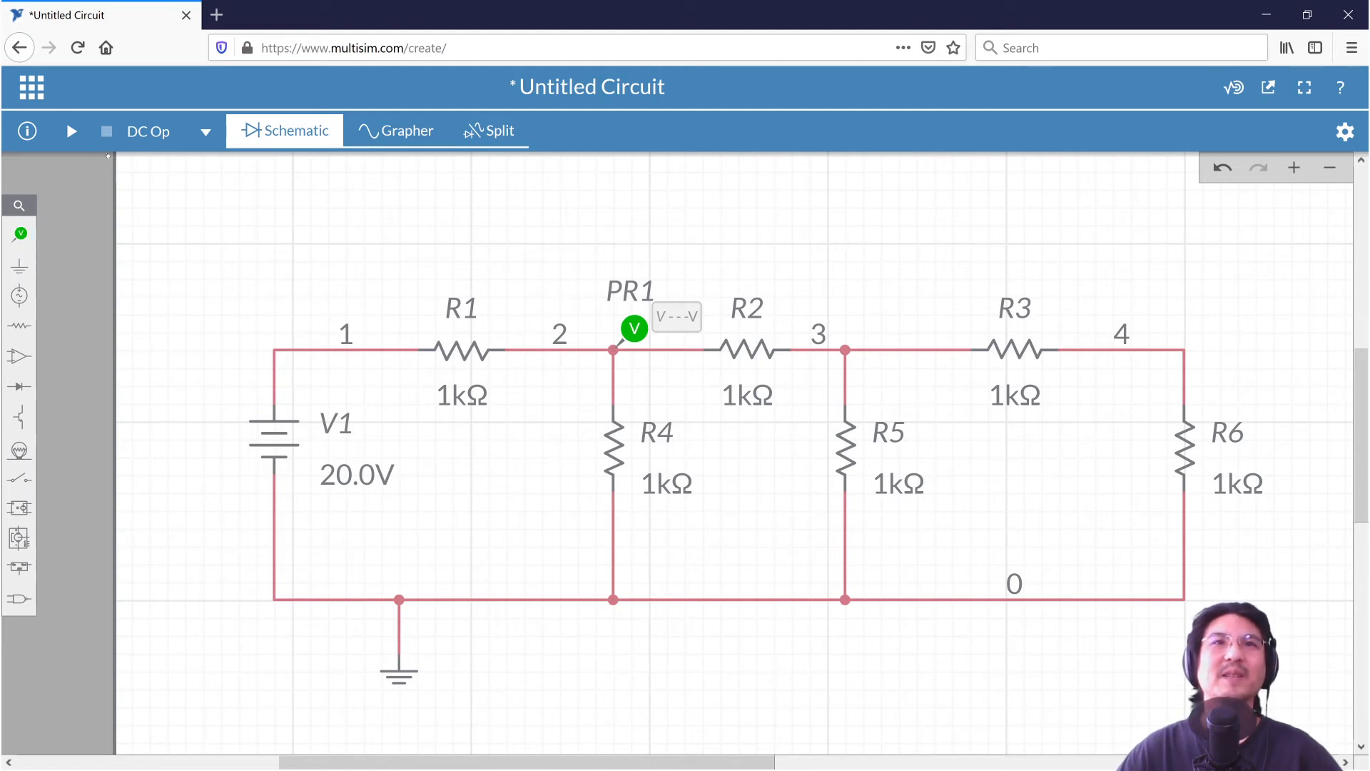
{"action": "left_click", "coordinate": [72, 132]}
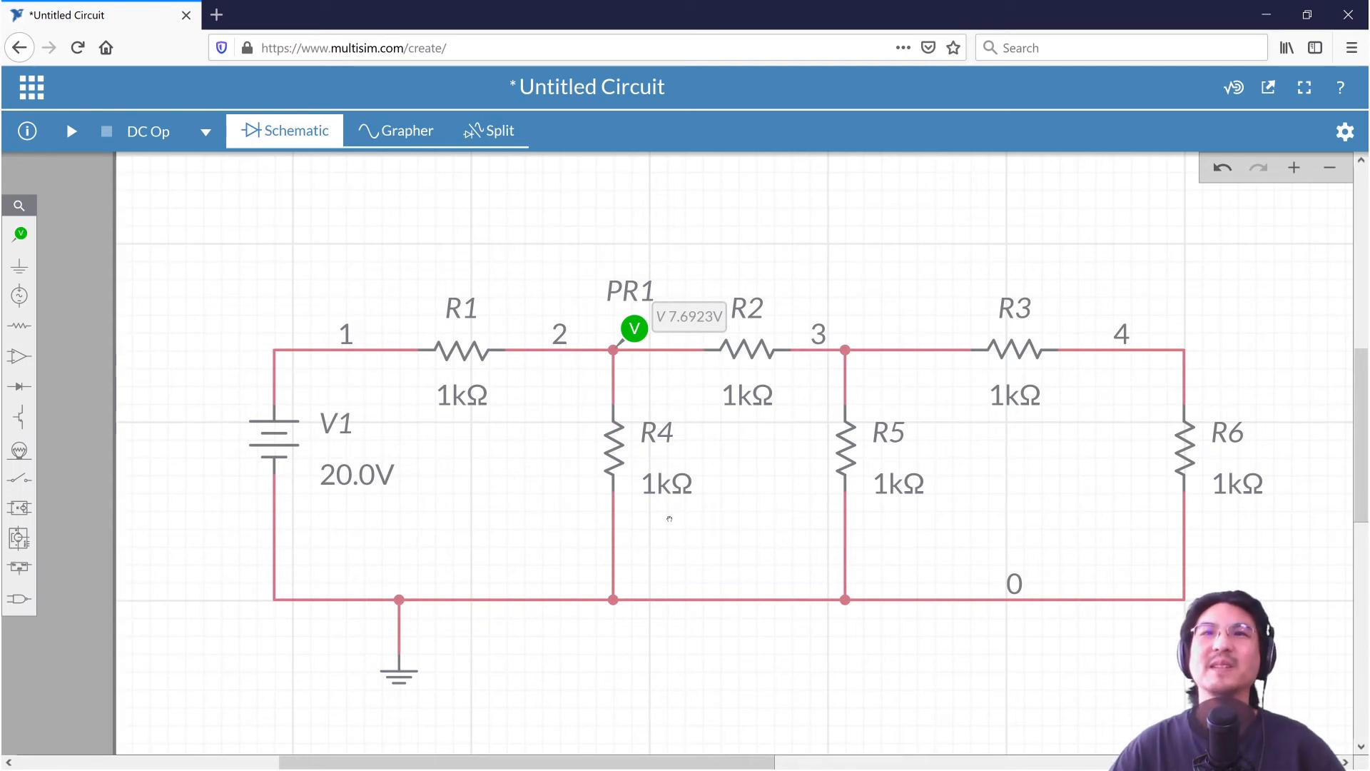
Step: Set the resistance of R4 to 100 Ω and of R1 to 40 Ω
{"action": "left_click", "coordinate": [664, 485]}
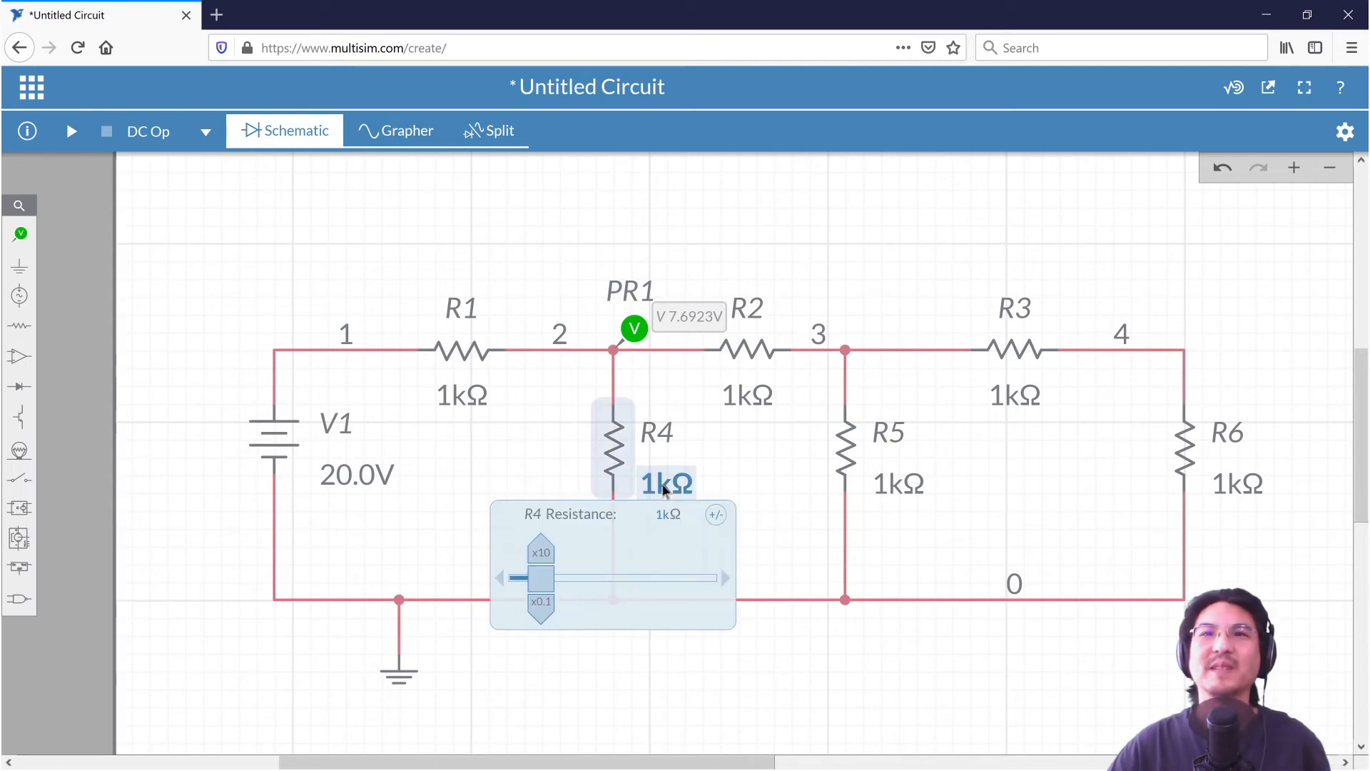
{"action": "left_click", "coordinate": [541, 603]}
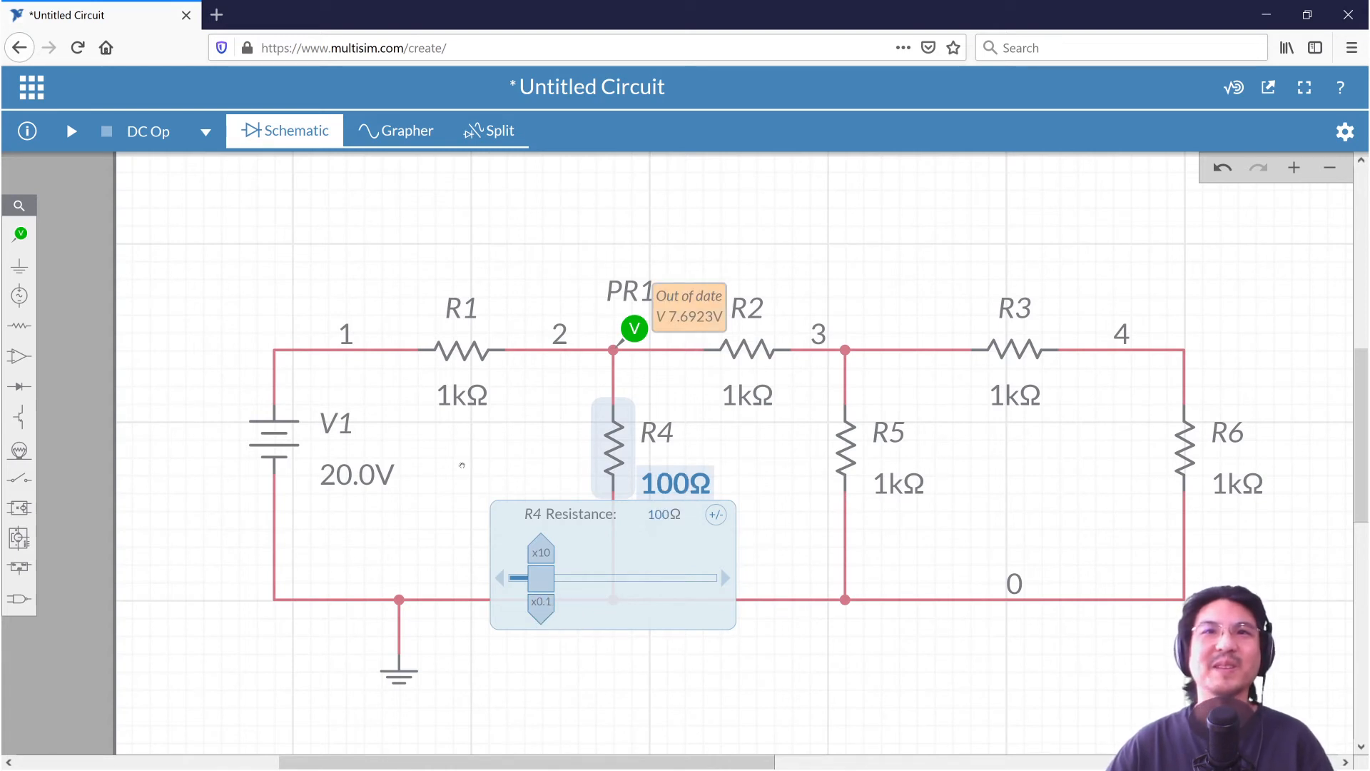
{"action": "left_click", "coordinate": [464, 397]}
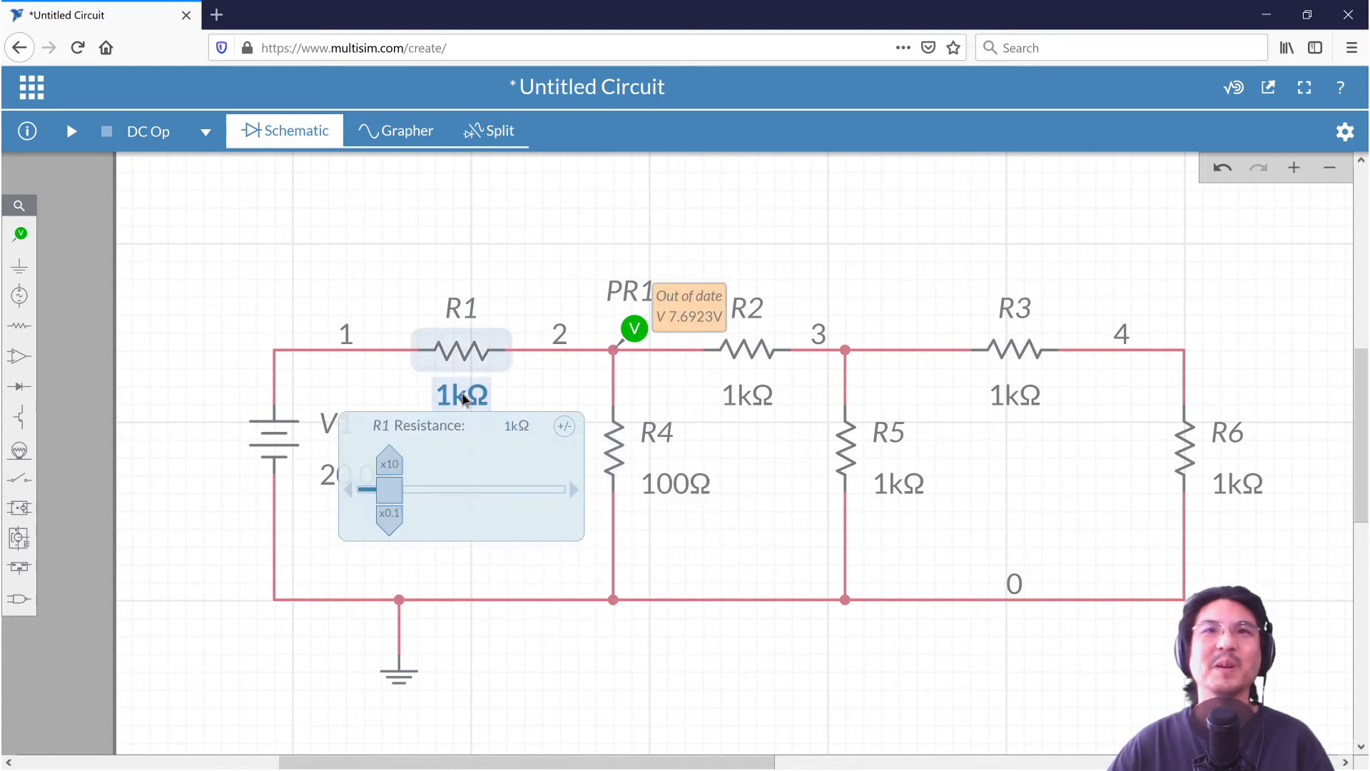
{"action": "left_click", "coordinate": [394, 520]}
{"action": "left_click_drag", "start_coordinate": [389, 486], "coordinate": [378, 487]}
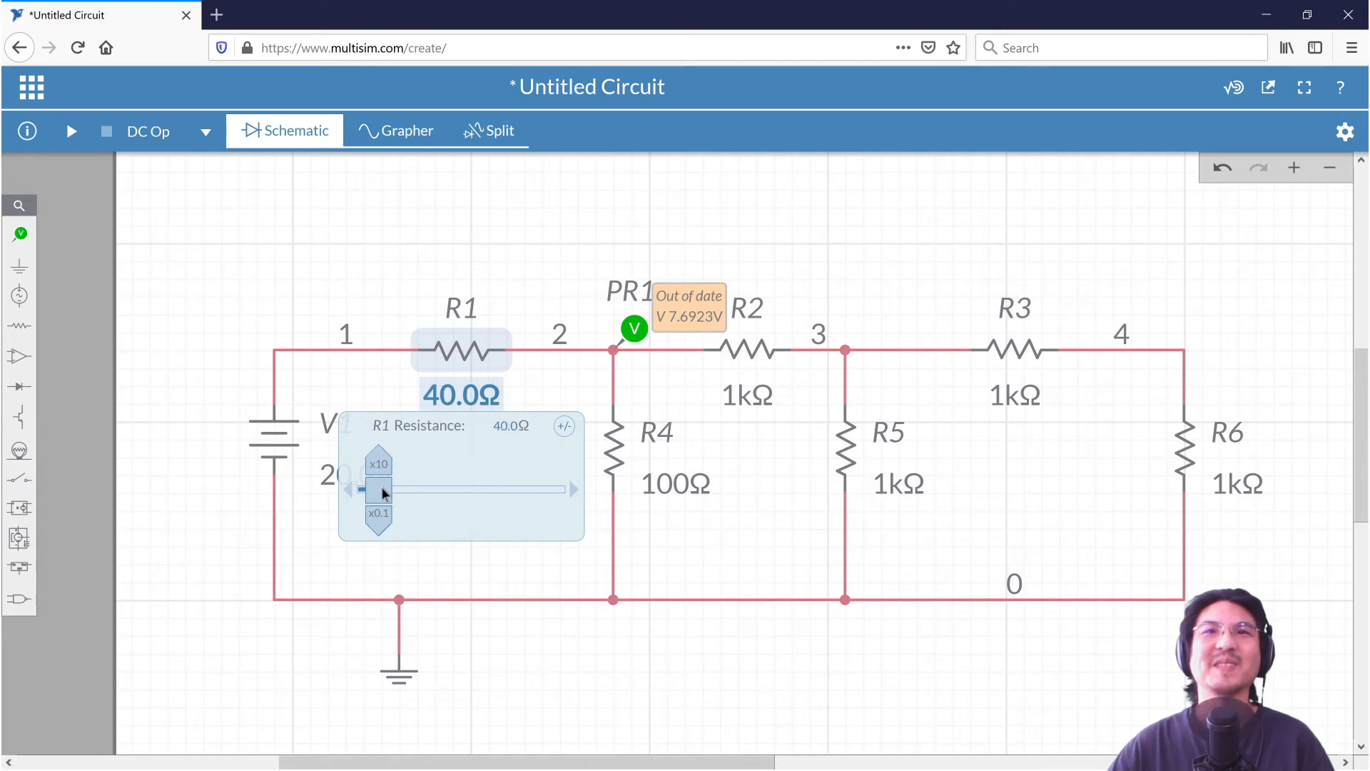
{"action": "left_click", "coordinate": [535, 560]}
Step: Set the resistance of R2 to 60 Ω
{"action": "left_click", "coordinate": [755, 402]}
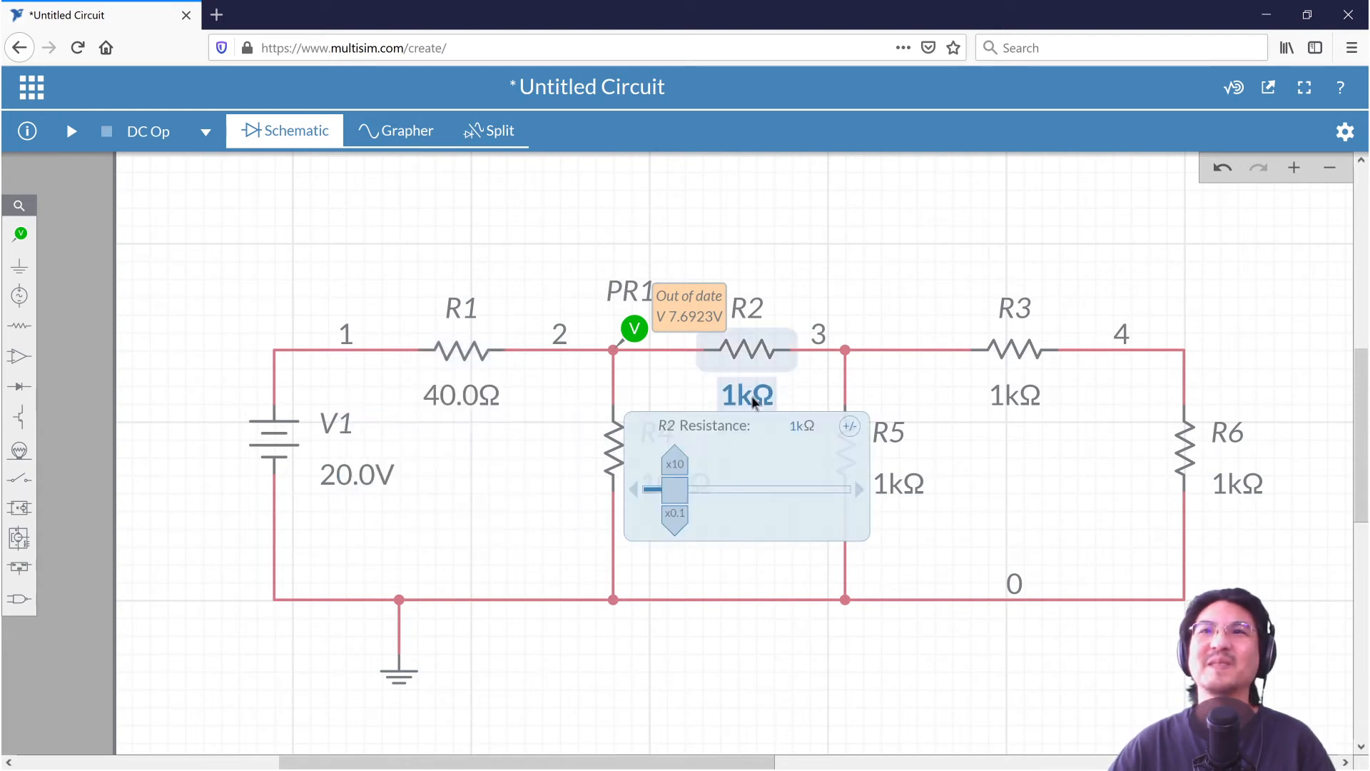
{"action": "left_click", "coordinate": [676, 517]}
{"action": "left_click", "coordinate": [675, 516]}
{"action": "left_click_drag", "start_coordinate": [683, 491], "coordinate": [765, 491]}
{"action": "left_click", "coordinate": [858, 489]}
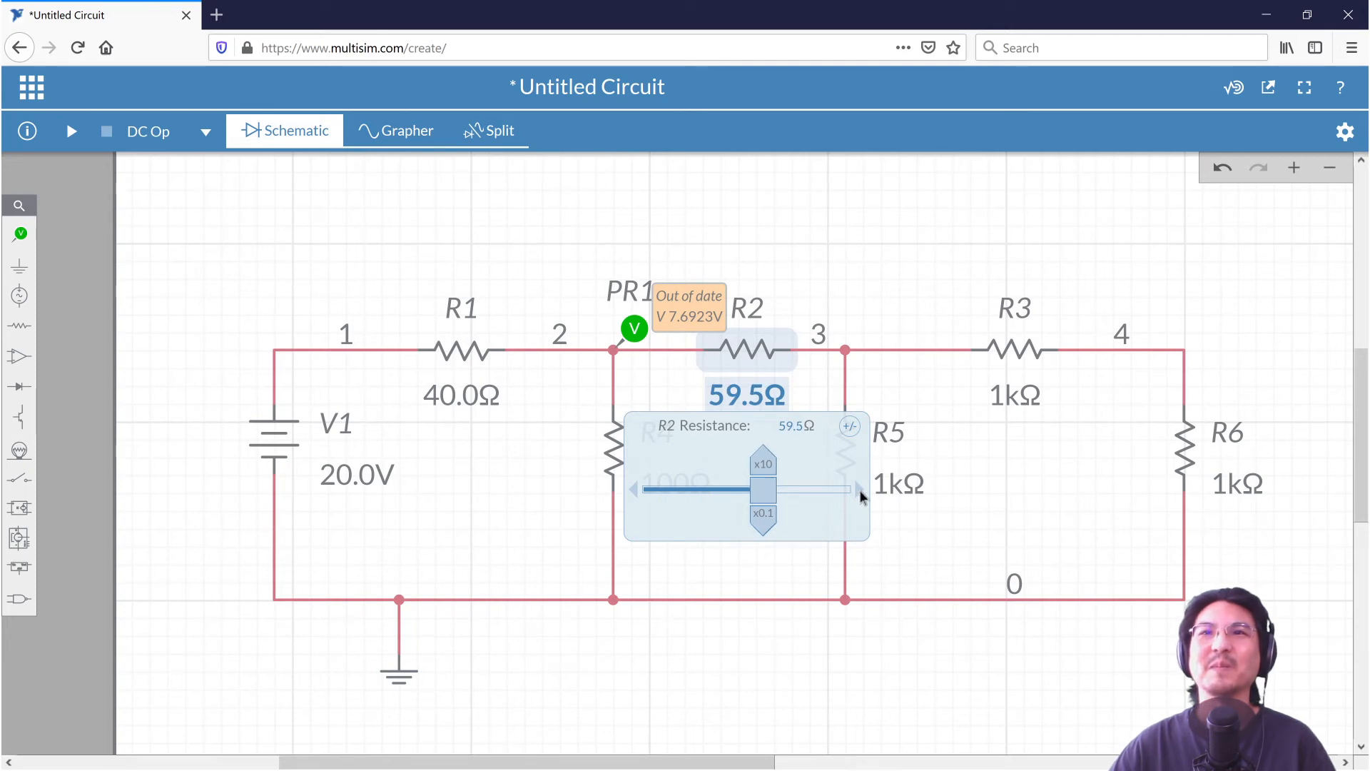
{"action": "left_click", "coordinate": [859, 490]}
{"action": "left_click", "coordinate": [973, 459]}
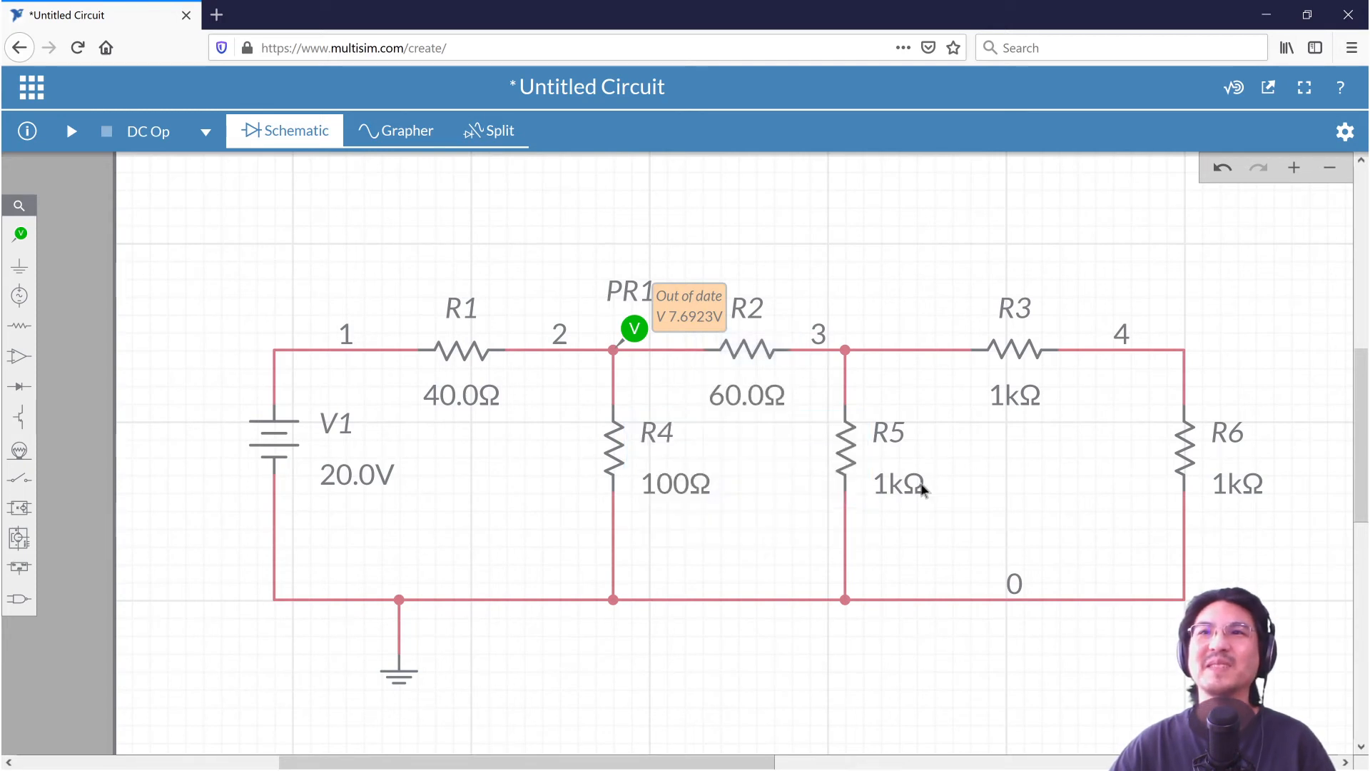
Step: Set the resistance of R5 to 92.5 Ω
{"action": "left_click", "coordinate": [907, 484]}
{"action": "left_click", "coordinate": [773, 602]}
{"action": "left_click", "coordinate": [773, 602]}
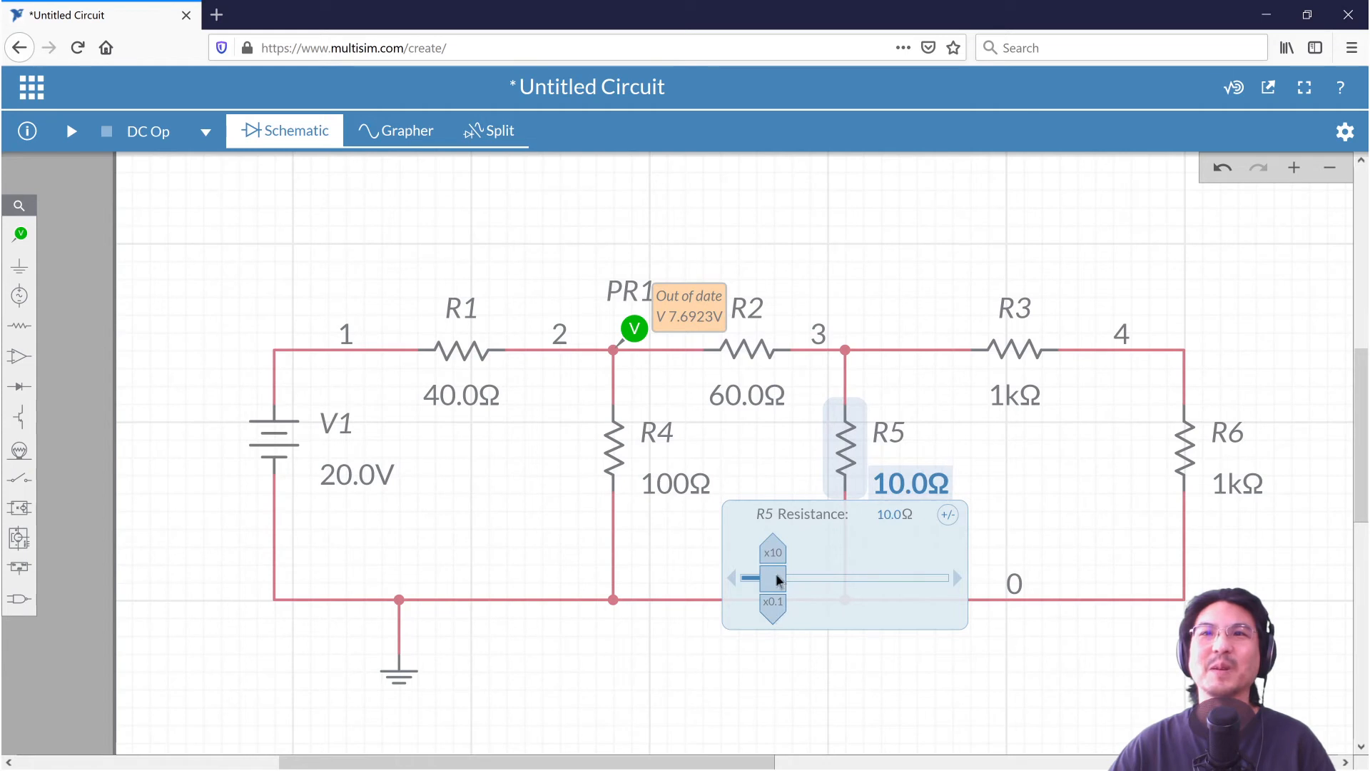
{"action": "left_click_drag", "start_coordinate": [777, 577], "coordinate": [918, 581]}
{"action": "left_click", "coordinate": [1021, 465]}
Step: Set the resistance of R3 to 300 Ω
{"action": "left_click", "coordinate": [1017, 400]}
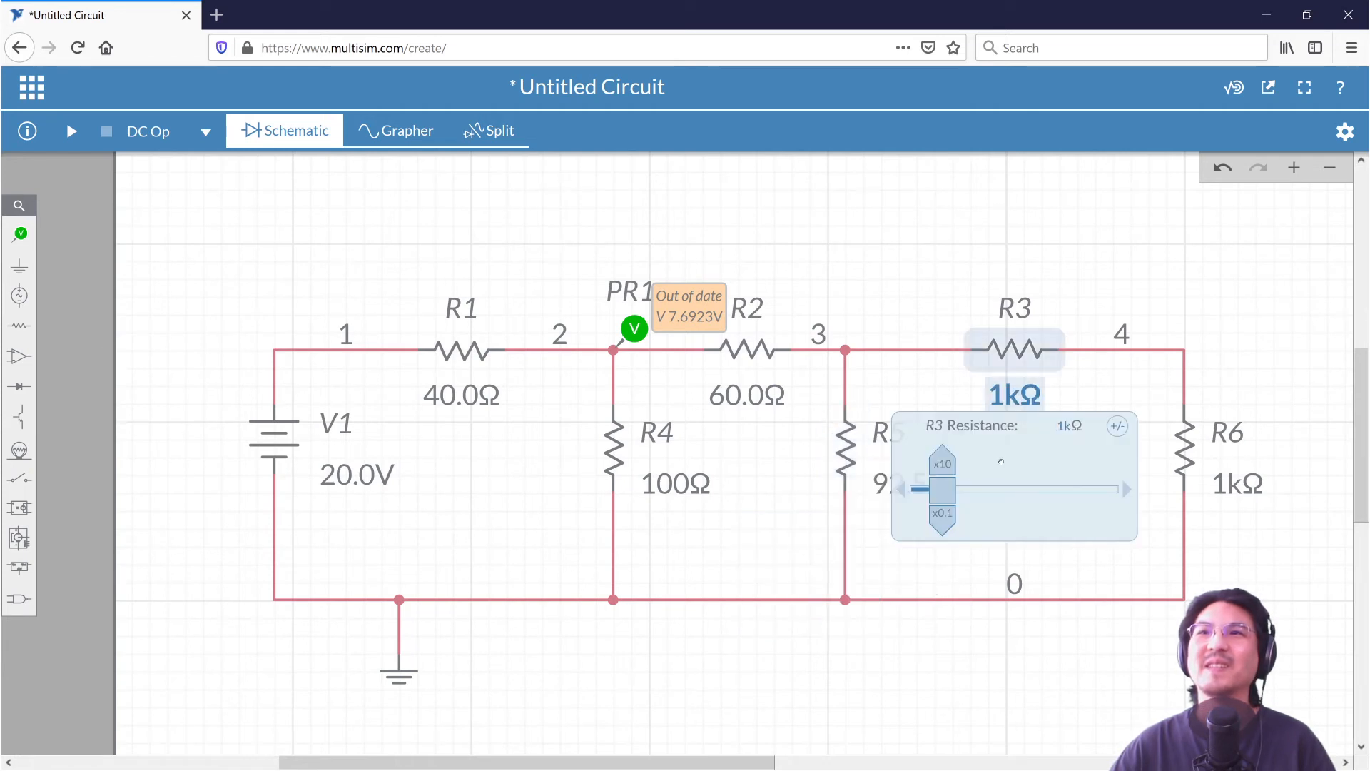
{"action": "left_click", "coordinate": [935, 501]}
{"action": "left_click_drag", "start_coordinate": [935, 501], "coordinate": [939, 502]}
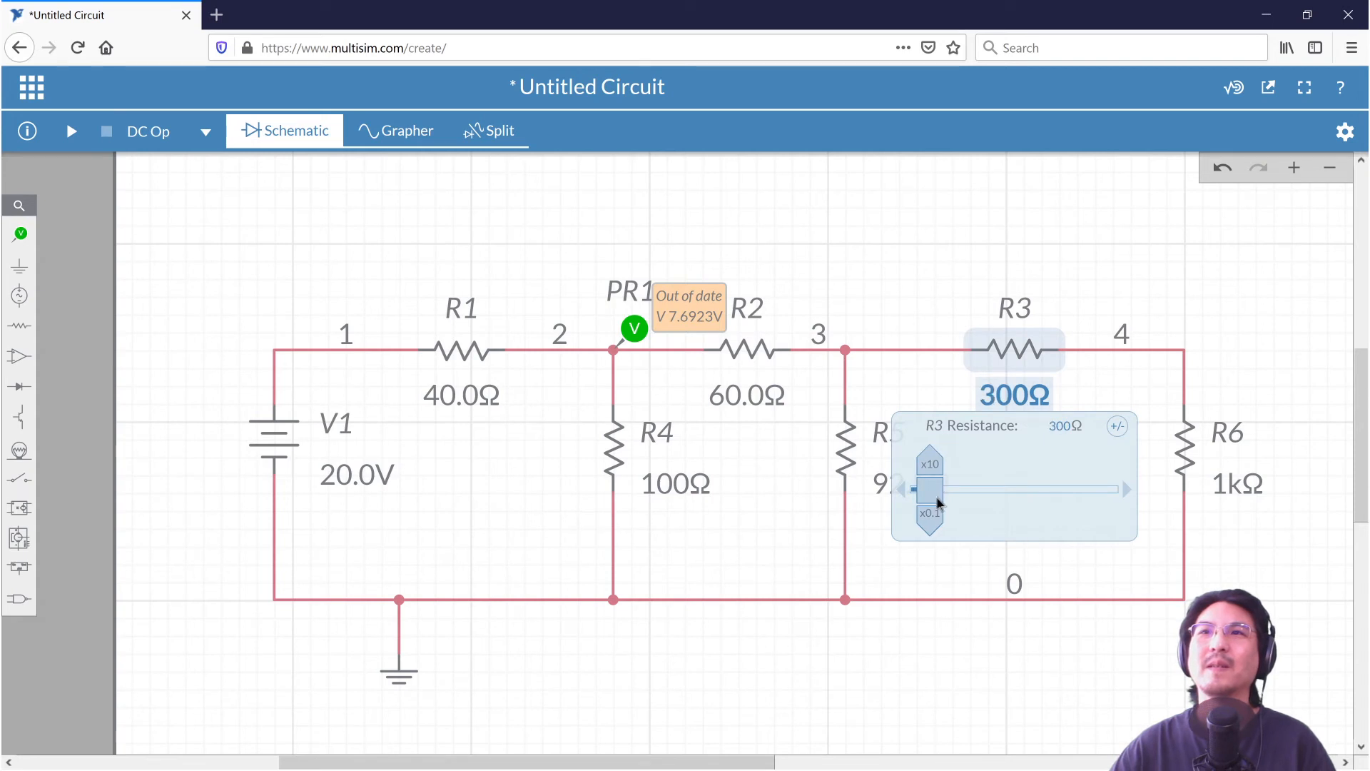
{"action": "left_click", "coordinate": [1132, 485]}
Step: Set the resistance of R6 to 400 Ω and rerun the DC Op simulation
{"action": "left_click", "coordinate": [1222, 503]}
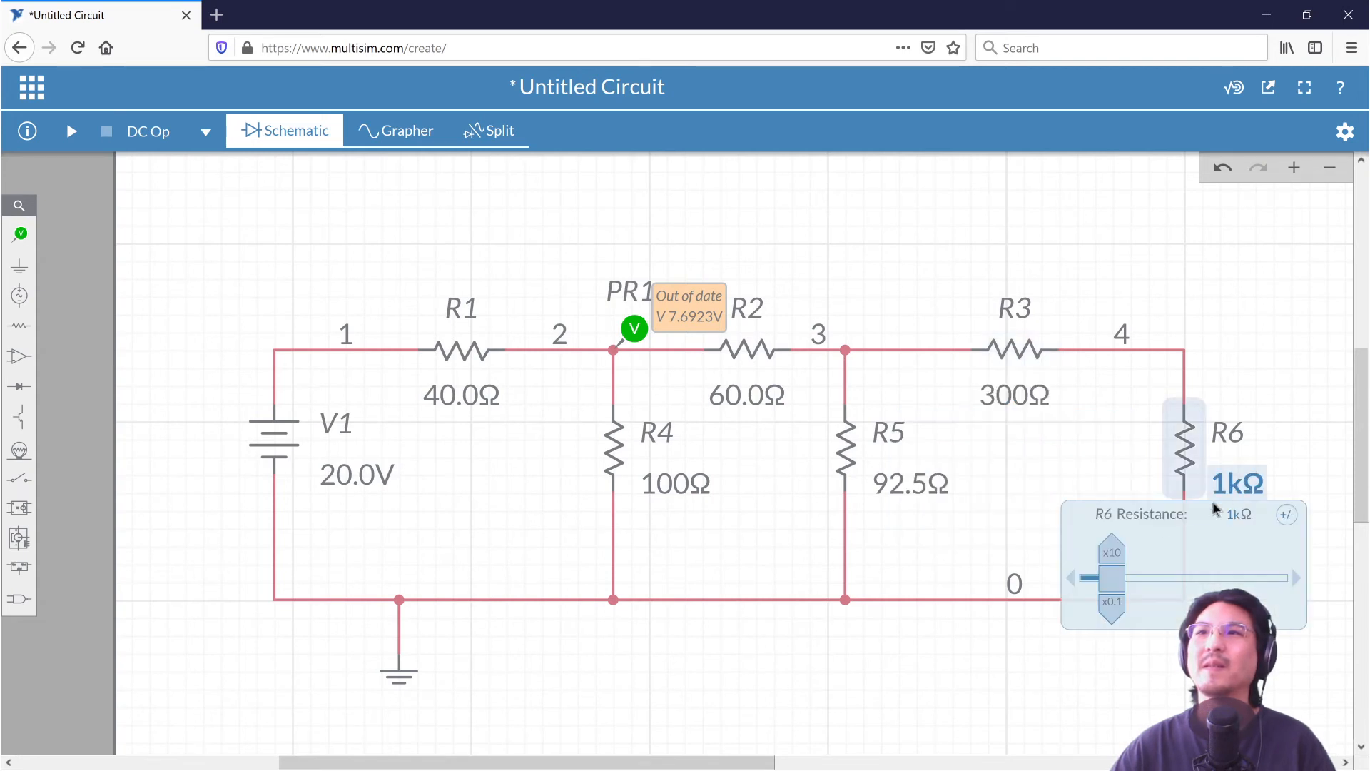
{"action": "left_click_drag", "start_coordinate": [1119, 584], "coordinate": [1108, 586]}
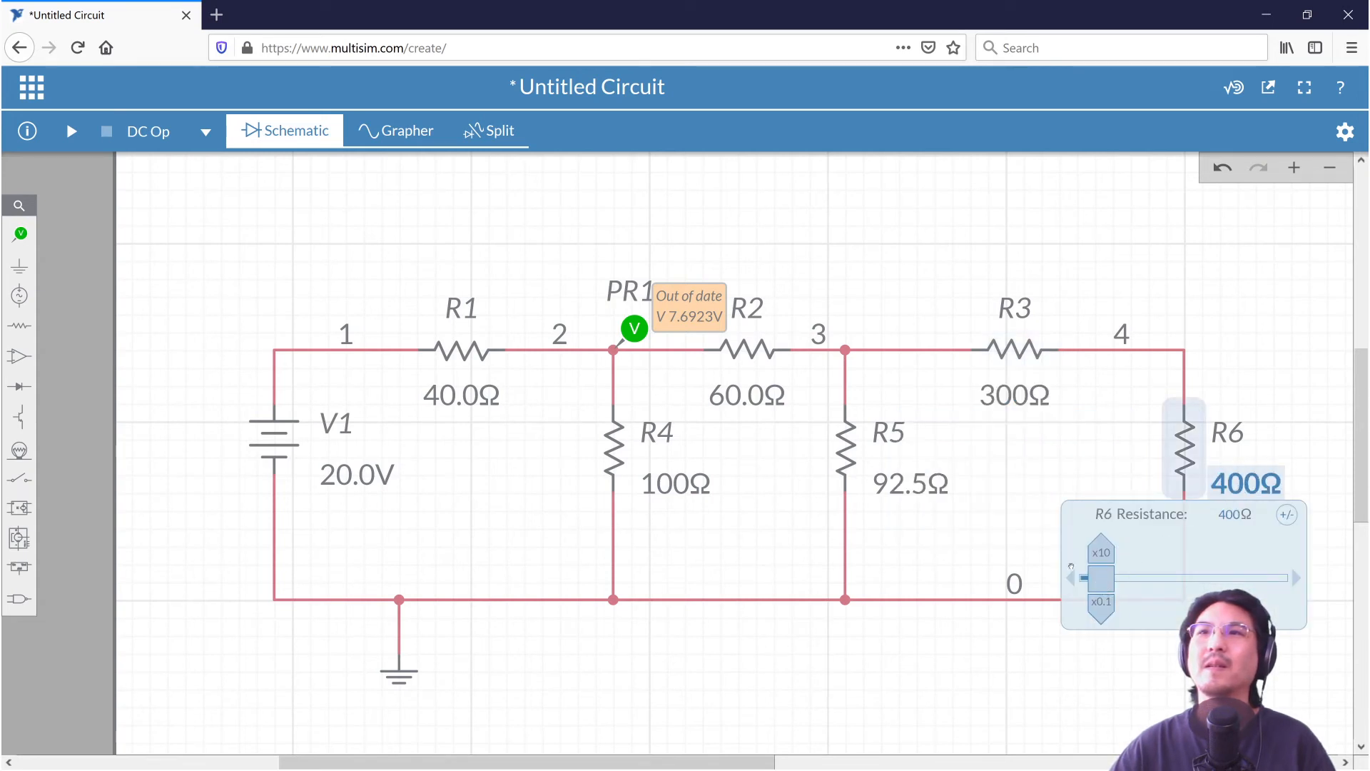
{"action": "left_click", "coordinate": [983, 517]}
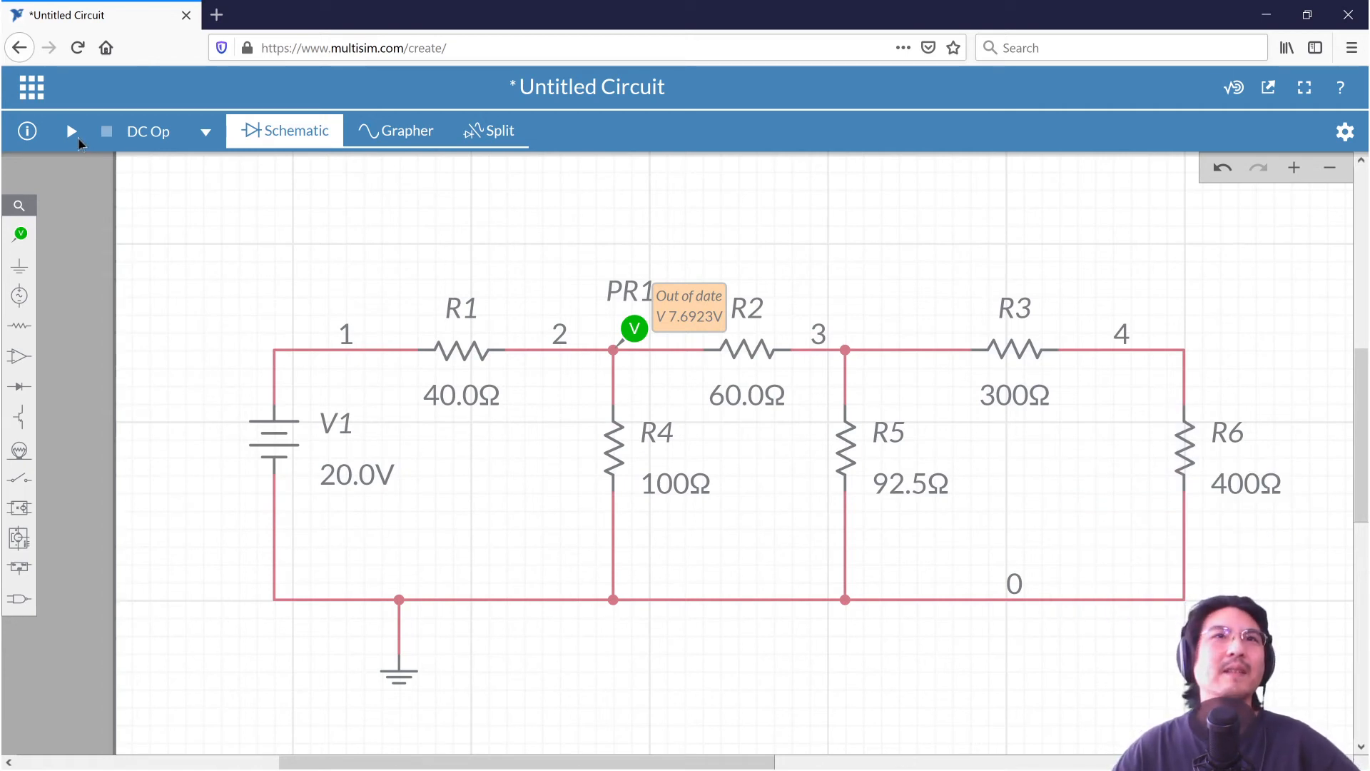
{"action": "left_click", "coordinate": [72, 131]}
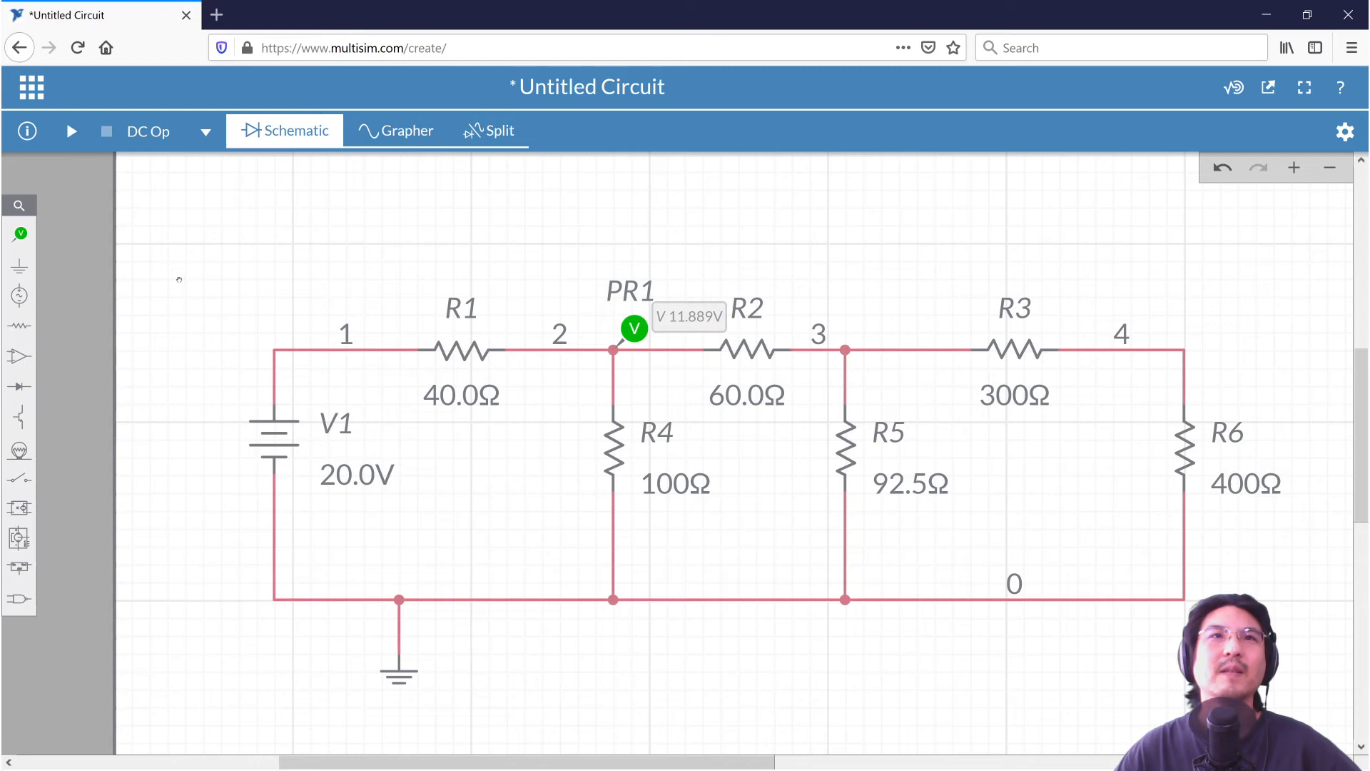
Step: Place a second voltage probe on the wire corner above V1 and run the simulation
{"action": "left_click", "coordinate": [21, 234]}
{"action": "left_click", "coordinate": [92, 267]}
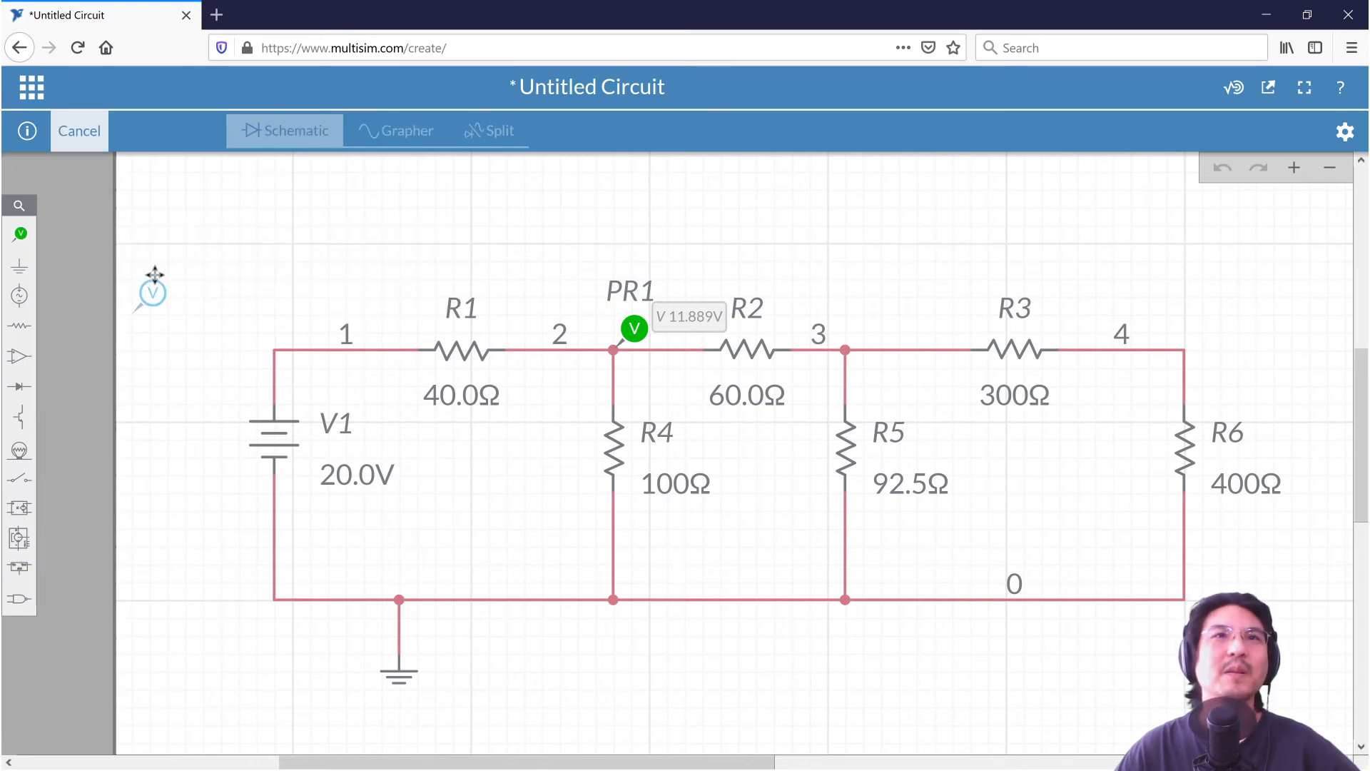
{"action": "left_click", "coordinate": [298, 312]}
{"action": "left_click", "coordinate": [250, 305]}
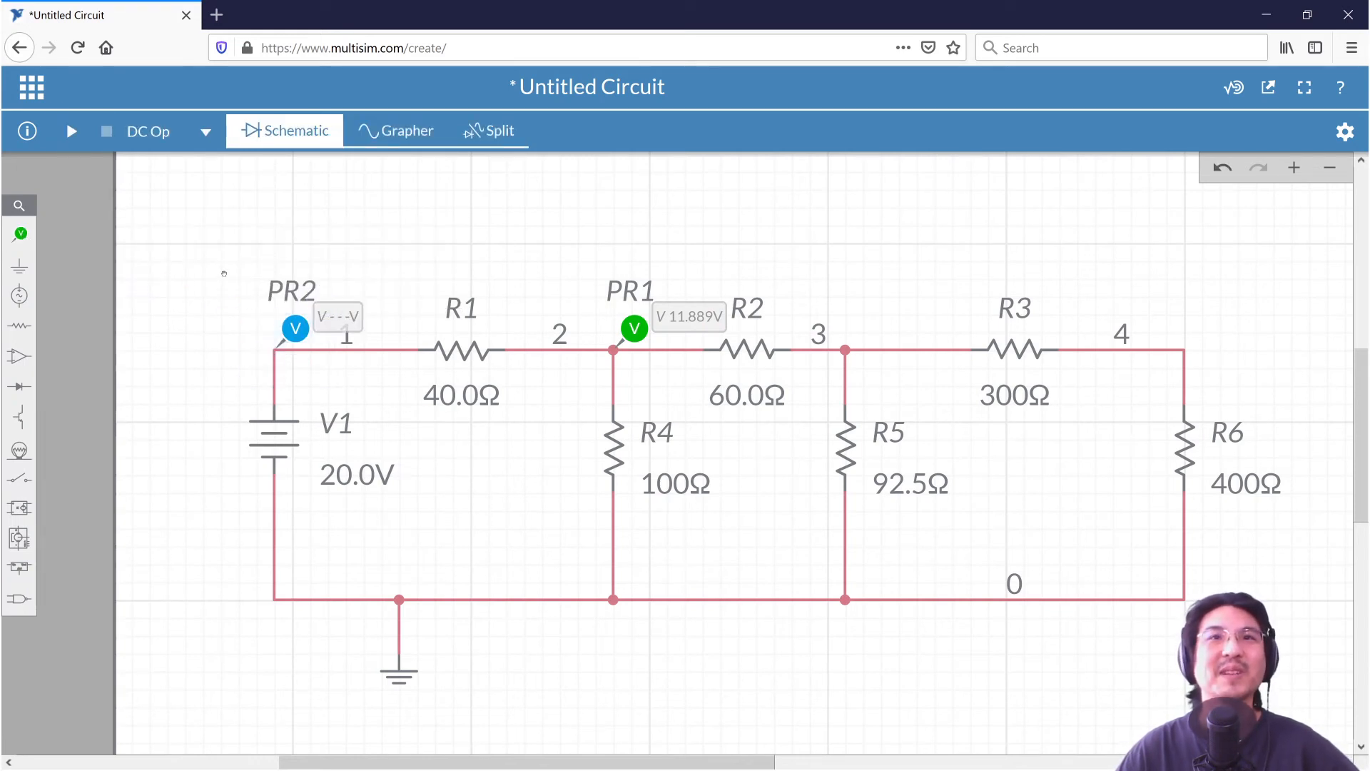
{"action": "left_click", "coordinate": [71, 130]}
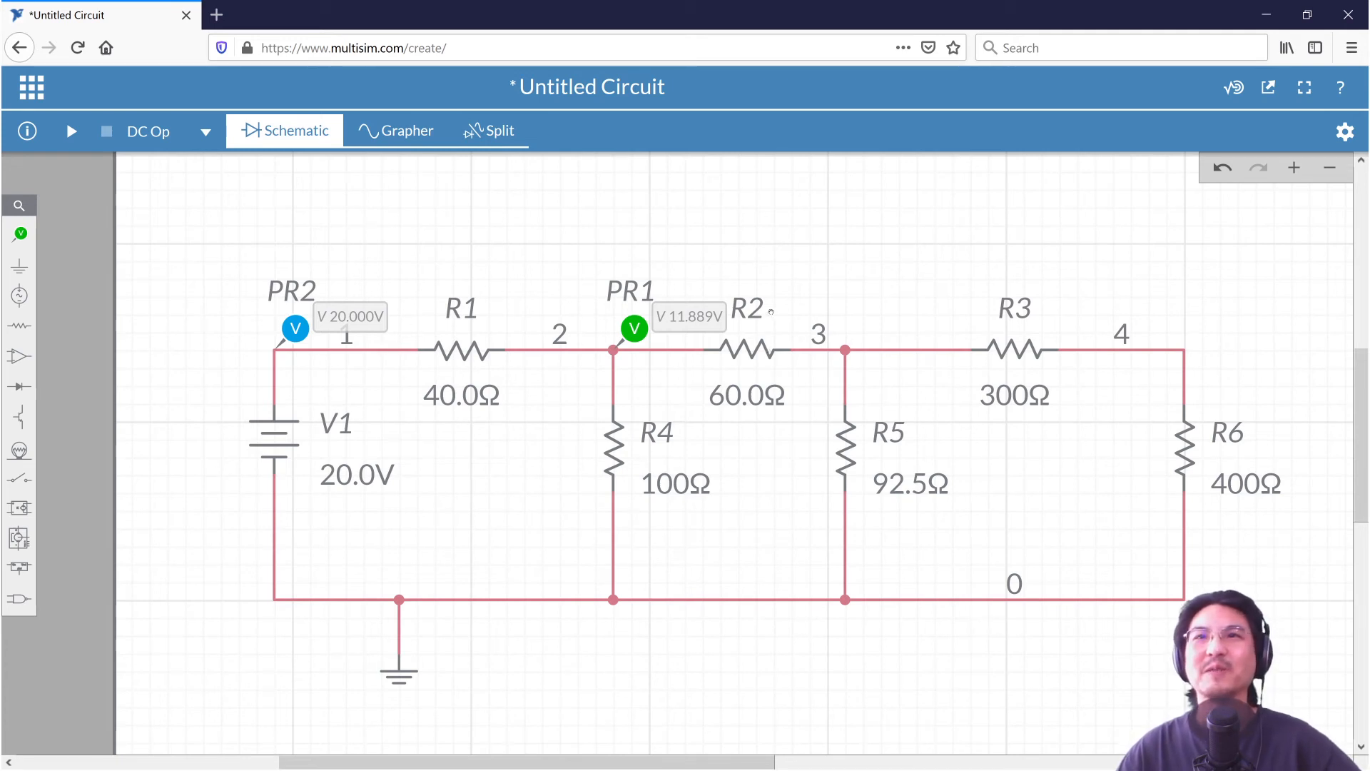
Step: Move probe PR2 to the junction of R2, R3 and R5, and PR1 to the corner above R6, running the simulation after each move
{"action": "left_click_drag", "start_coordinate": [374, 331], "coordinate": [863, 325]}
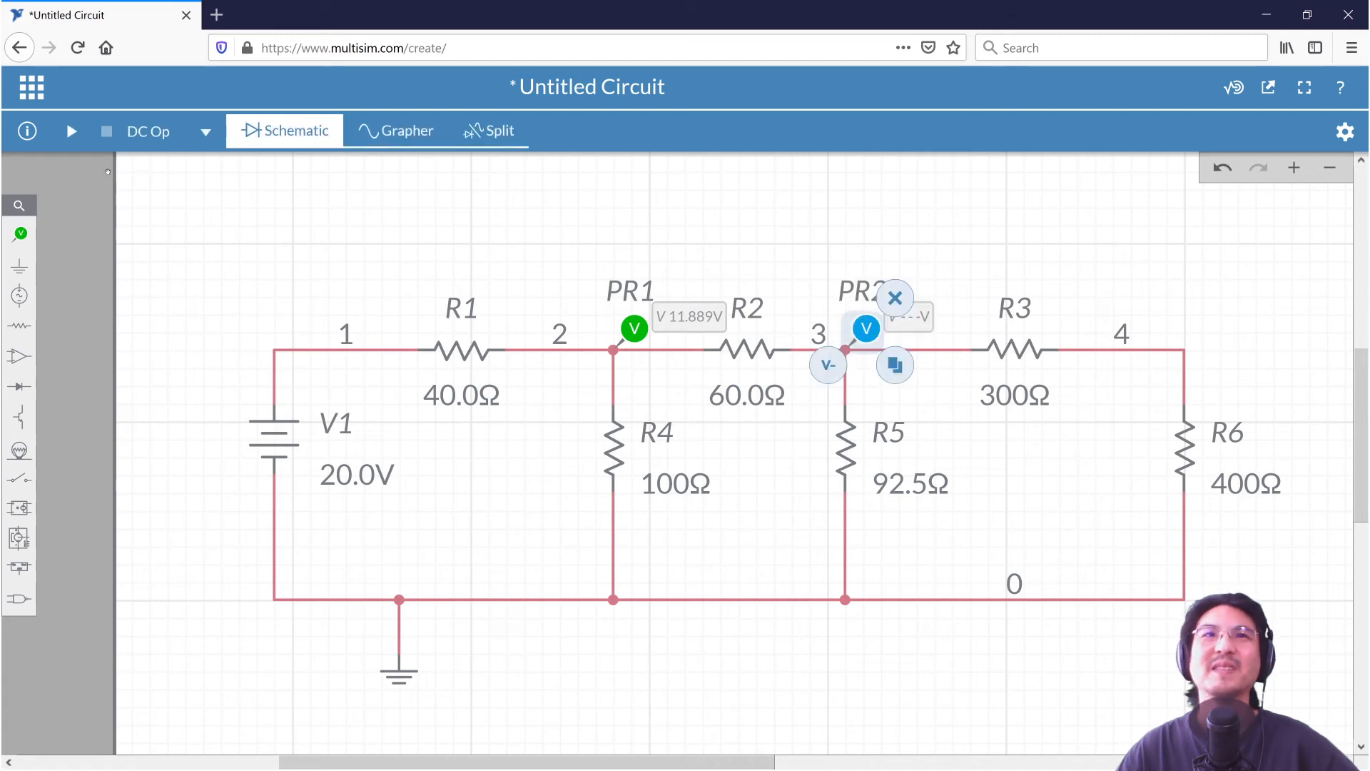
{"action": "left_click", "coordinate": [71, 131]}
{"action": "left_click", "coordinate": [731, 239]}
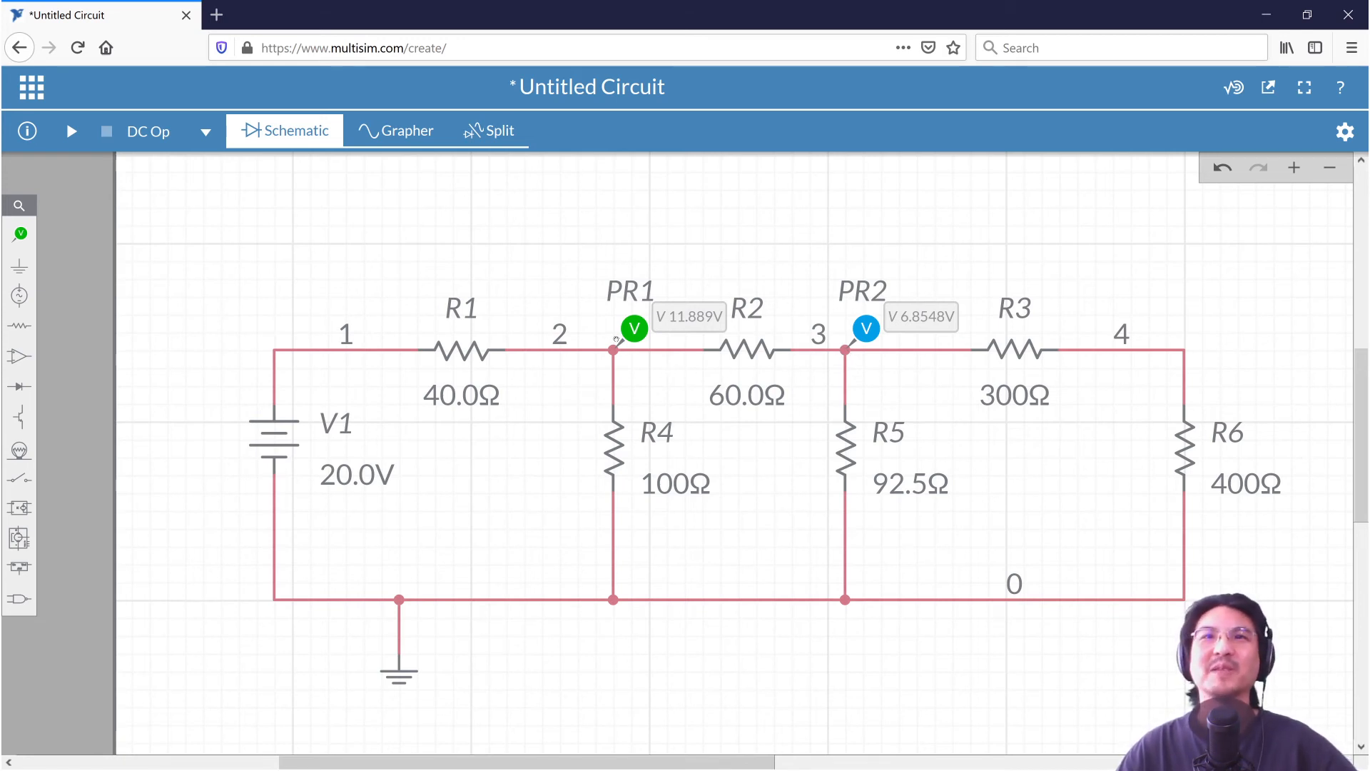
{"action": "left_click_drag", "start_coordinate": [634, 334], "coordinate": [1206, 321]}
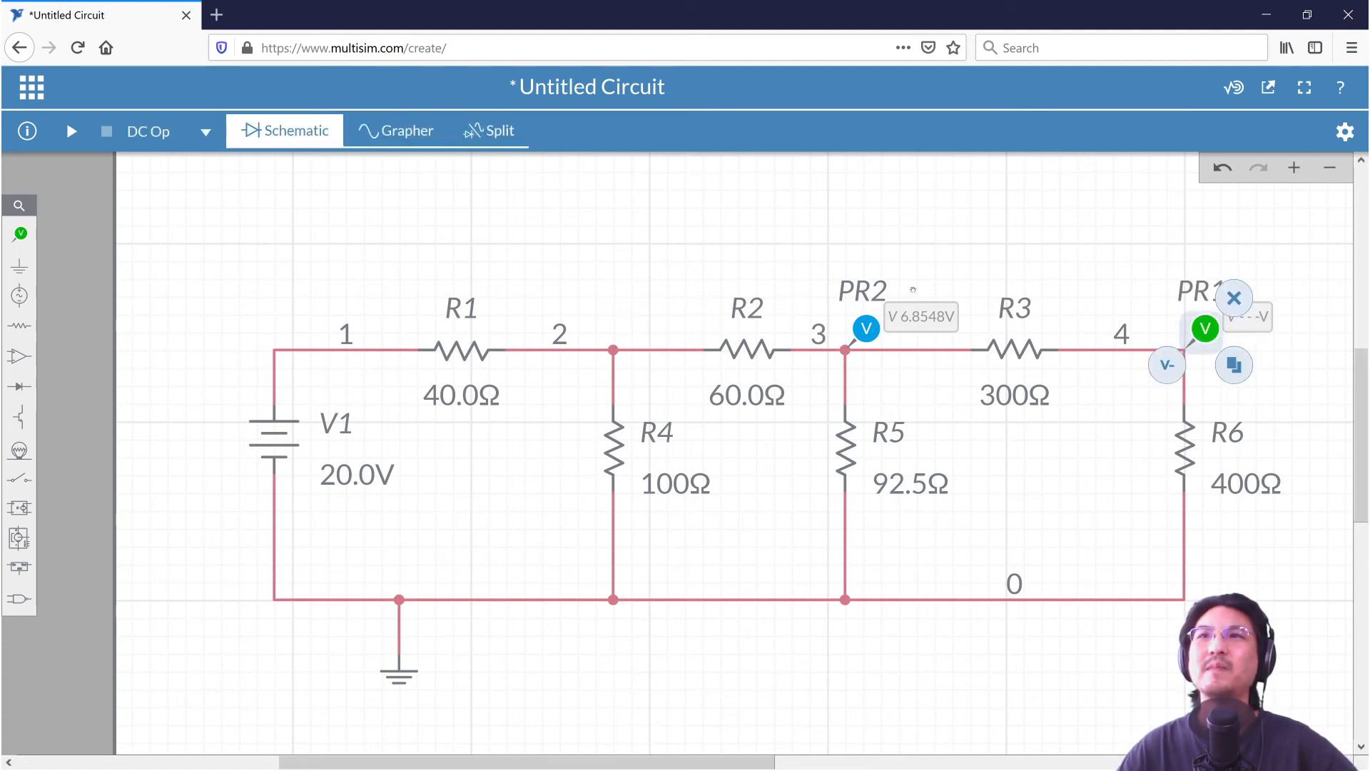
{"action": "left_click", "coordinate": [72, 131]}
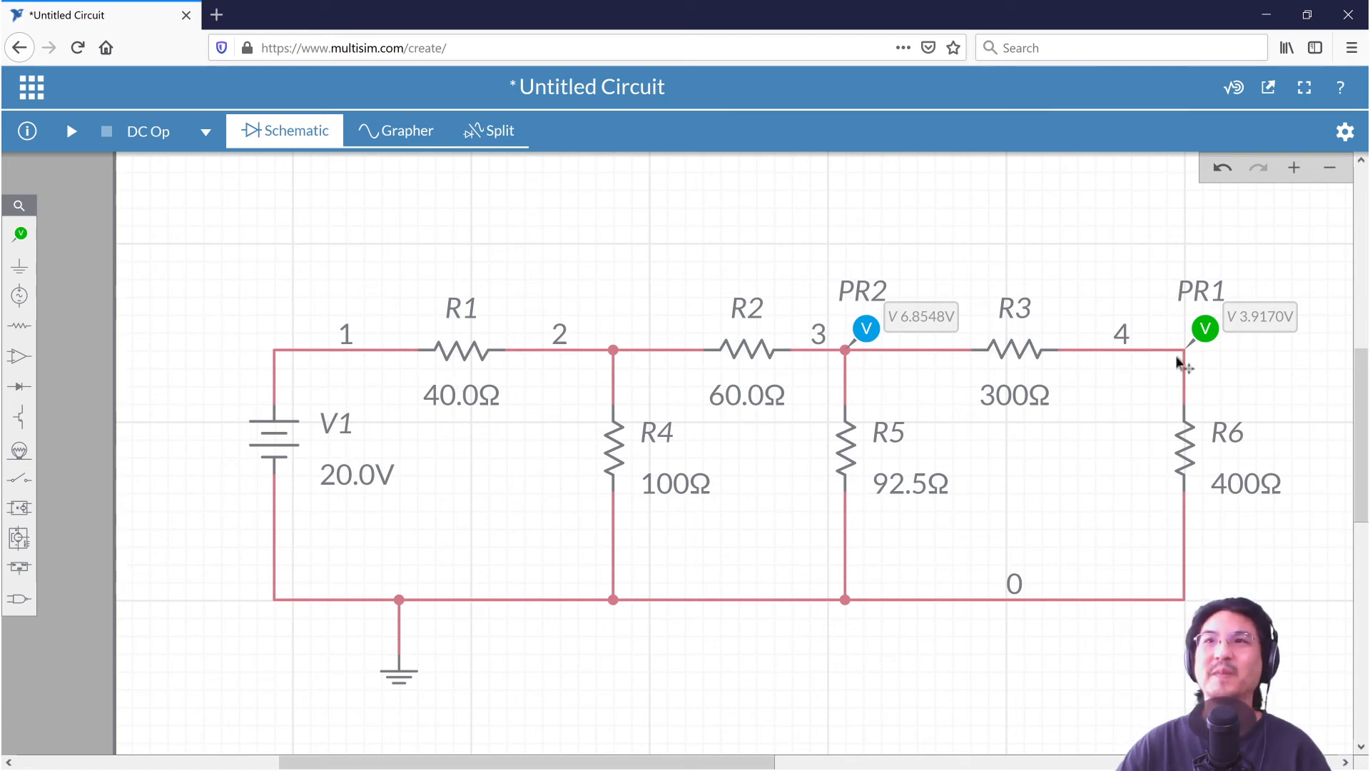
Step: Delete voltage probes PR1 and PR2 from the circuit
{"action": "left_click", "coordinate": [1207, 328]}
{"action": "key", "text": "Delete"}
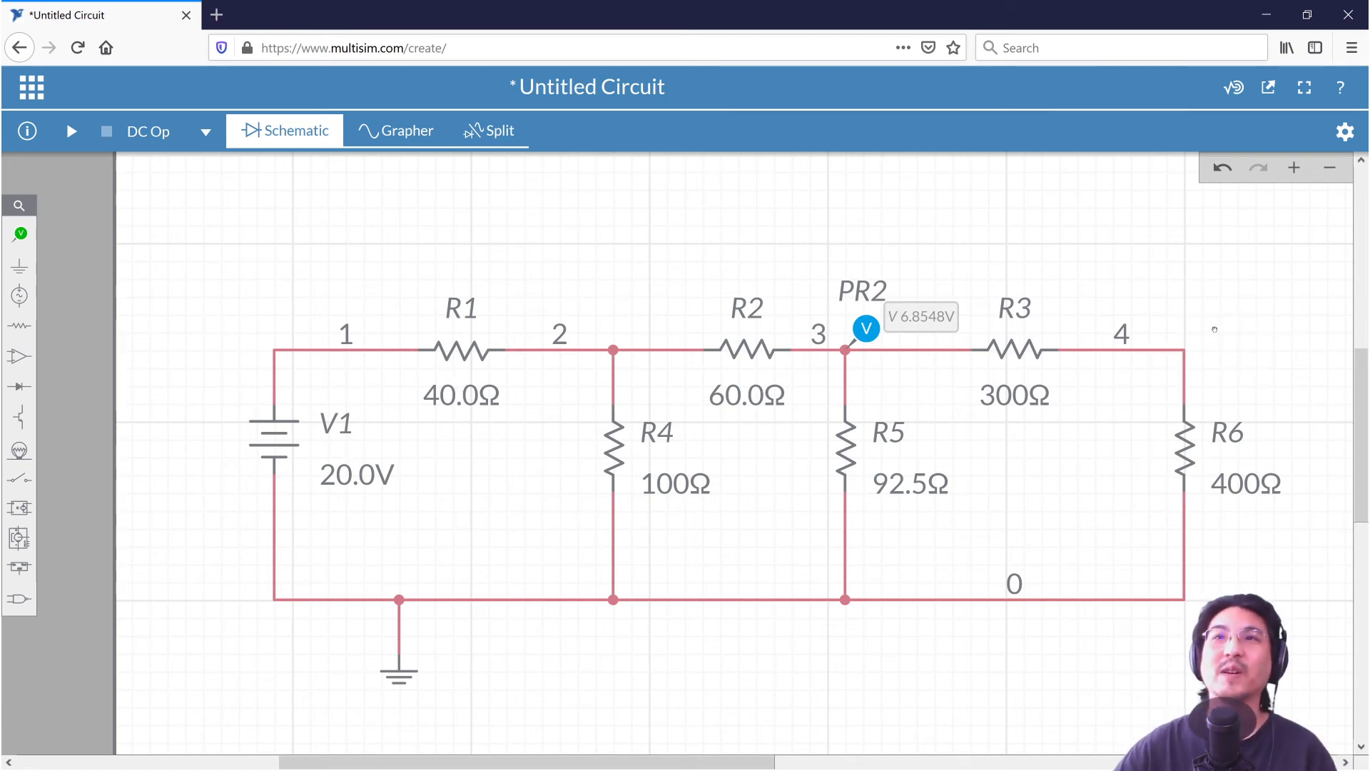
{"action": "left_click", "coordinate": [870, 327]}
{"action": "key", "text": "Delete"}
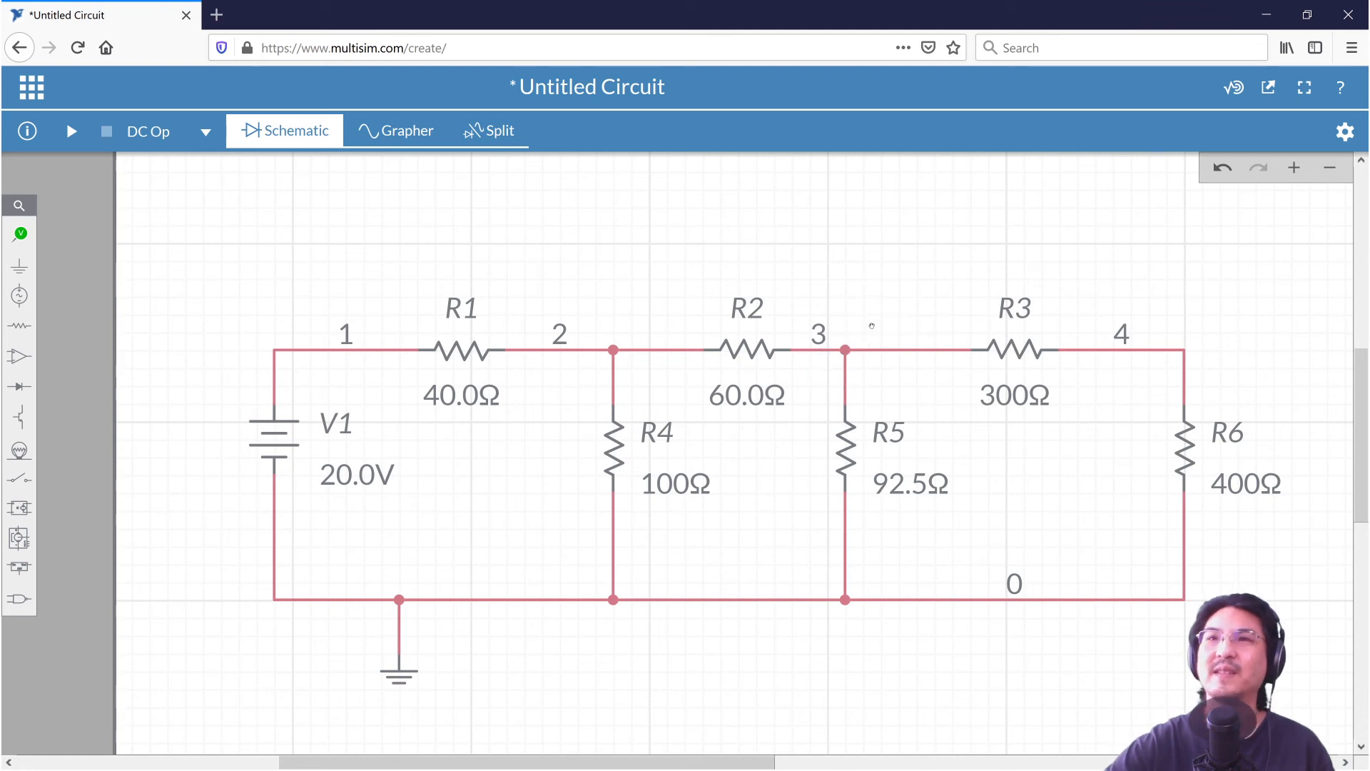
Step: Place a current probe in the empty space above R1
{"action": "left_click", "coordinate": [20, 235]}
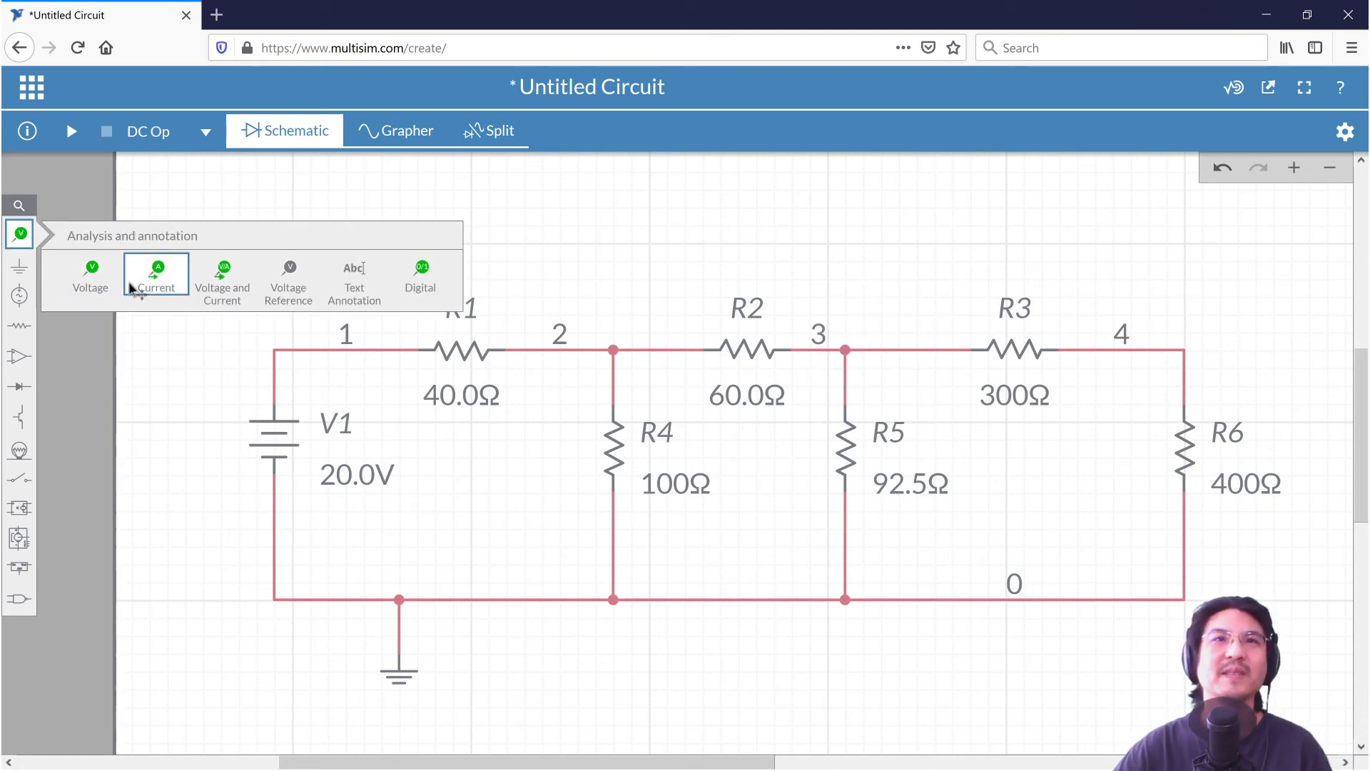
{"action": "left_click", "coordinate": [152, 284]}
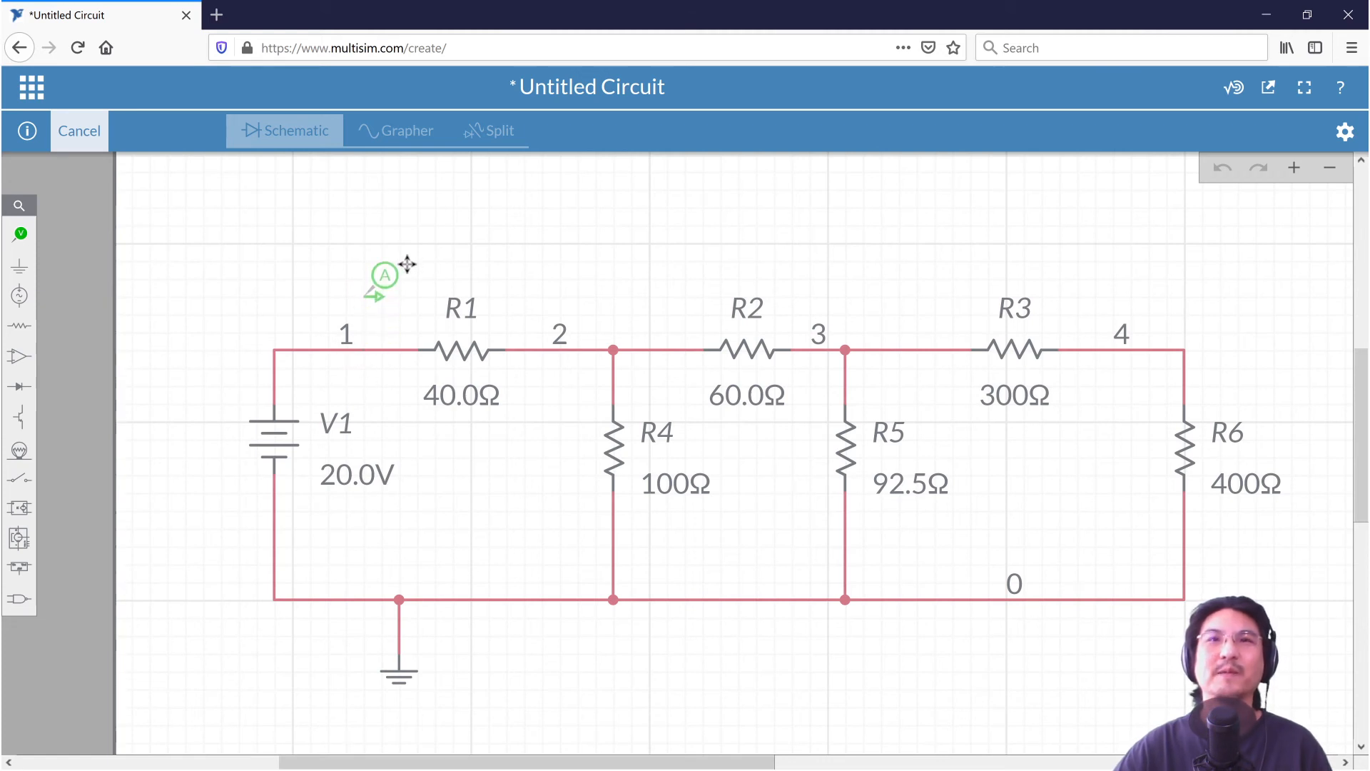
{"action": "left_click", "coordinate": [415, 241]}
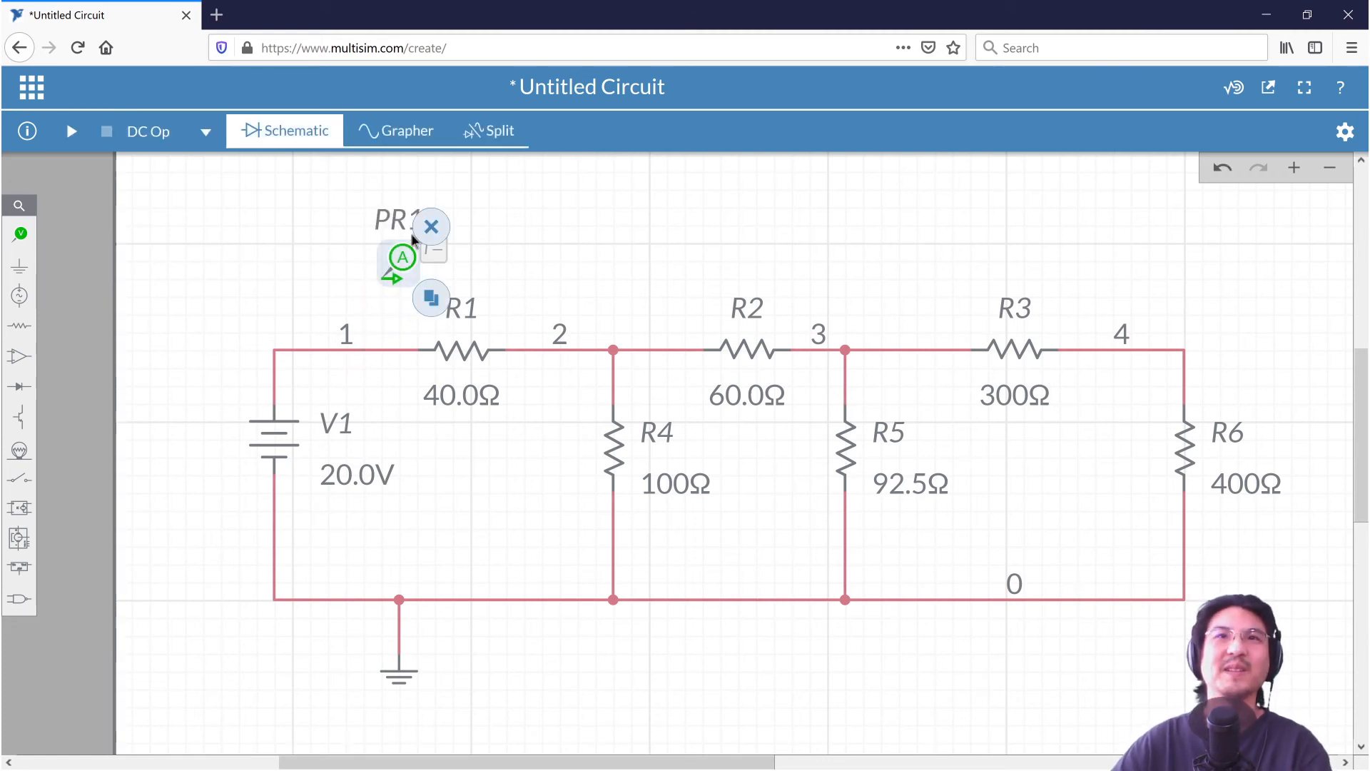
Step: Delete the wire between V1 and R1, try the current probe in the gap, and rewire V1 to R1
{"action": "left_click", "coordinate": [360, 353]}
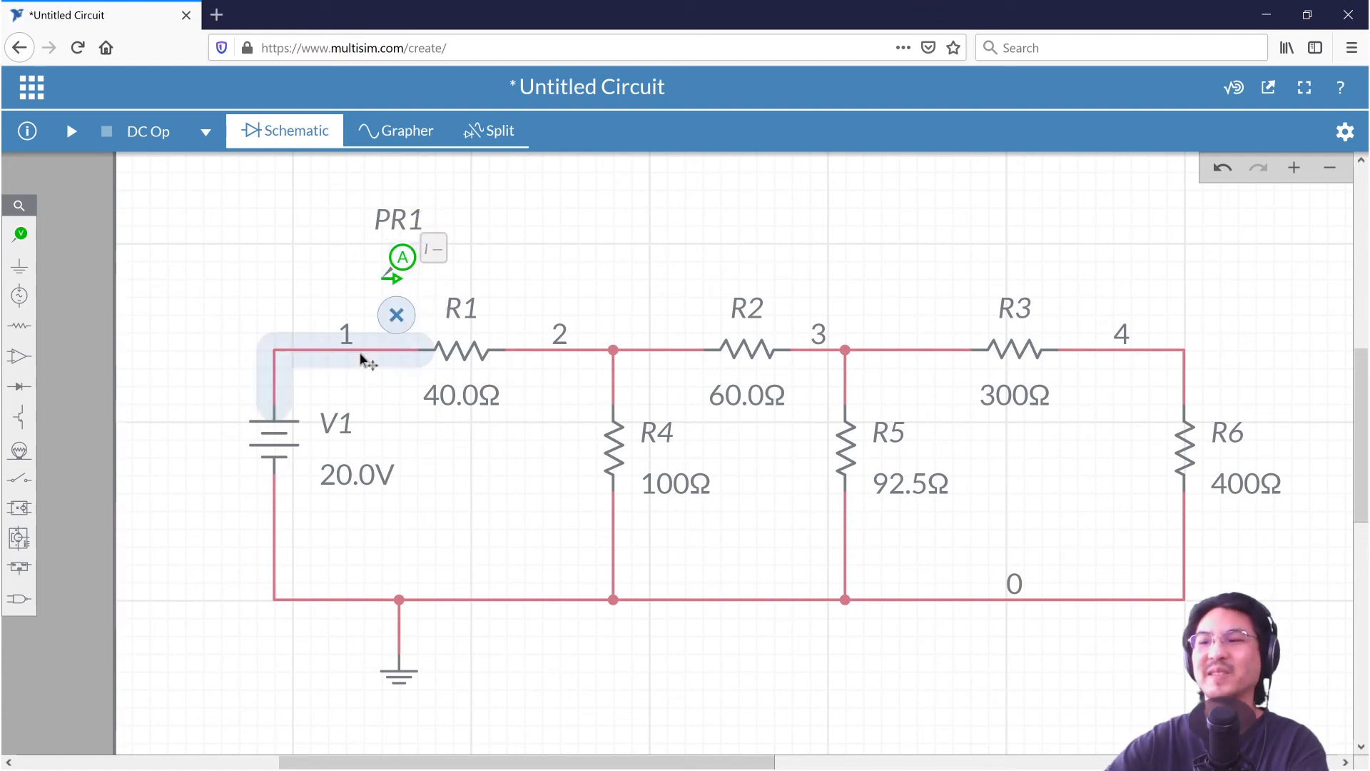
{"action": "key", "text": "Delete"}
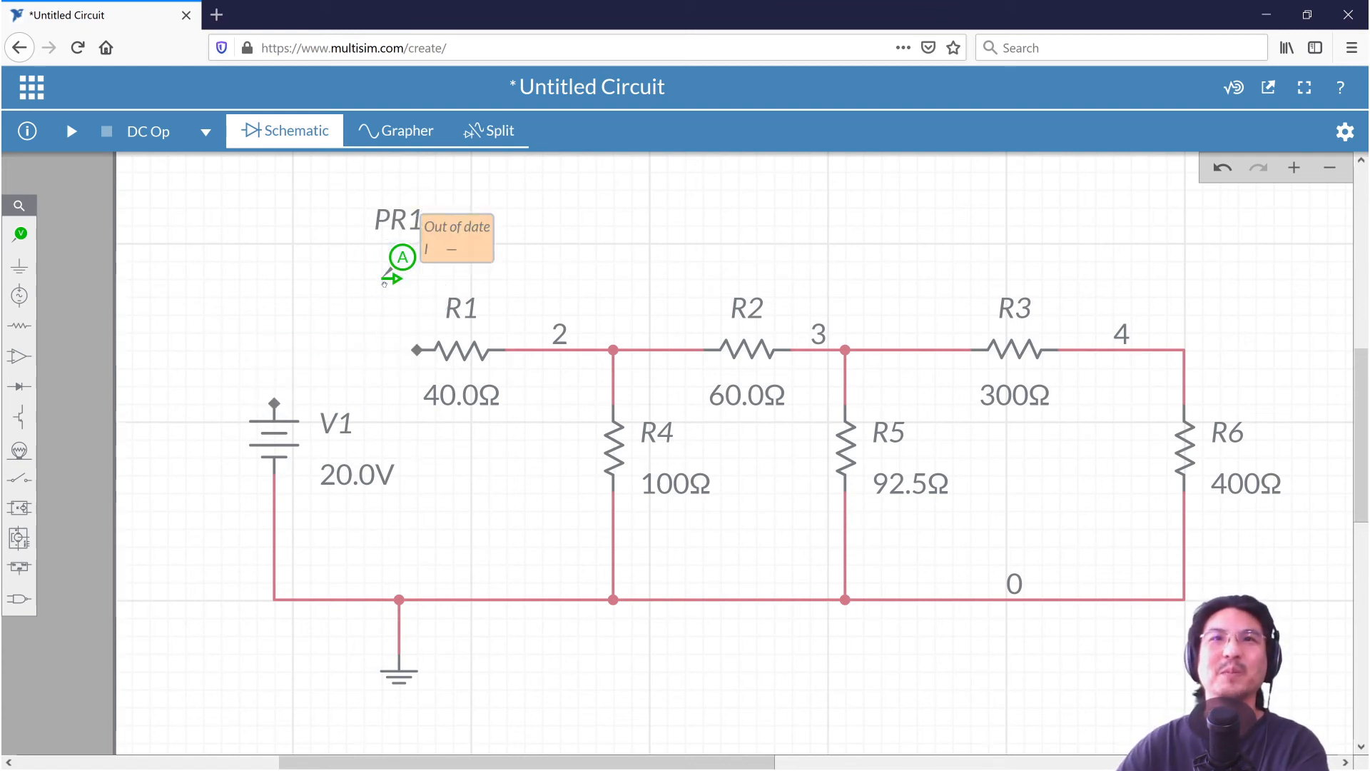
{"action": "left_click_drag", "start_coordinate": [384, 283], "coordinate": [313, 354]}
{"action": "left_click", "coordinate": [242, 297]}
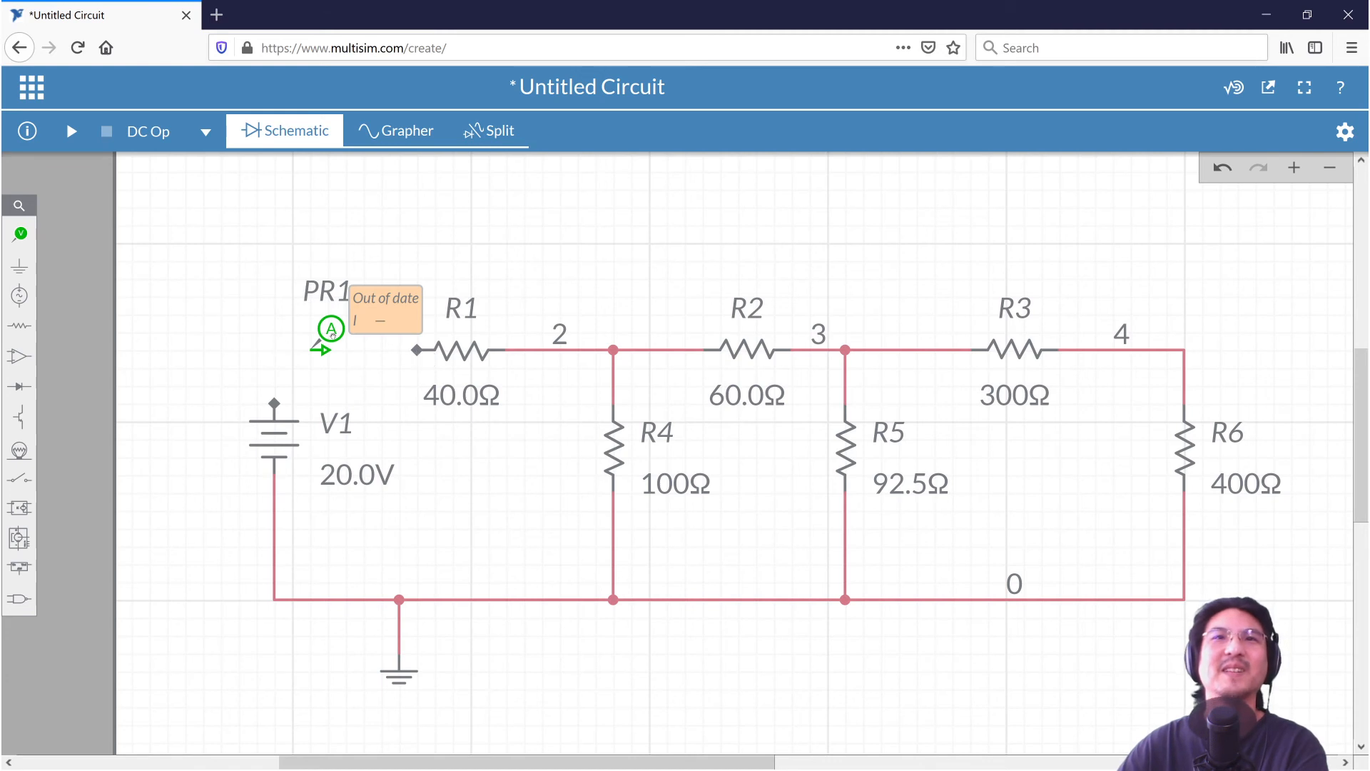
{"action": "left_click_drag", "start_coordinate": [325, 281], "coordinate": [325, 209]}
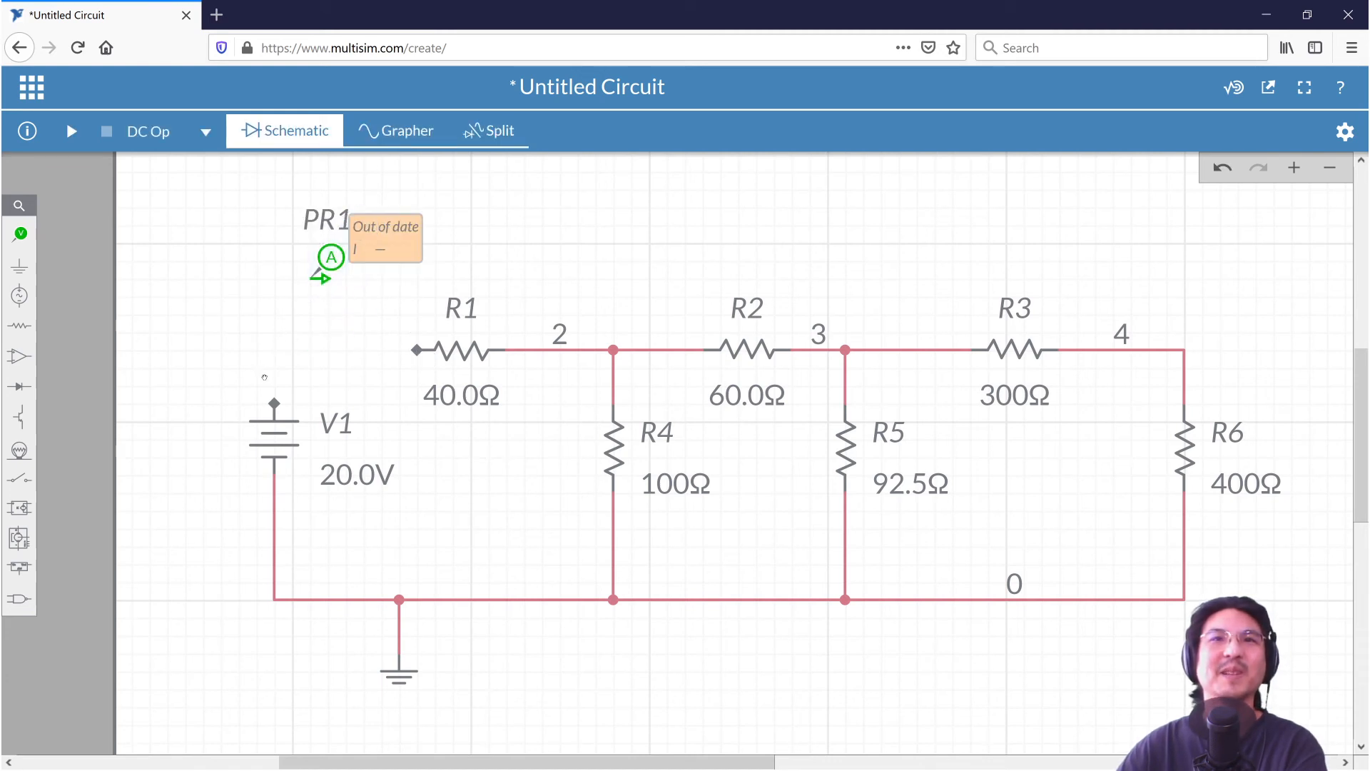
{"action": "left_click_drag", "start_coordinate": [275, 402], "coordinate": [417, 350]}
Step: Attach current probe PR1 to the wire between V1 and R1 and run the DC Op simulation
{"action": "left_click_drag", "start_coordinate": [332, 281], "coordinate": [343, 349]}
{"action": "left_click", "coordinate": [295, 257]}
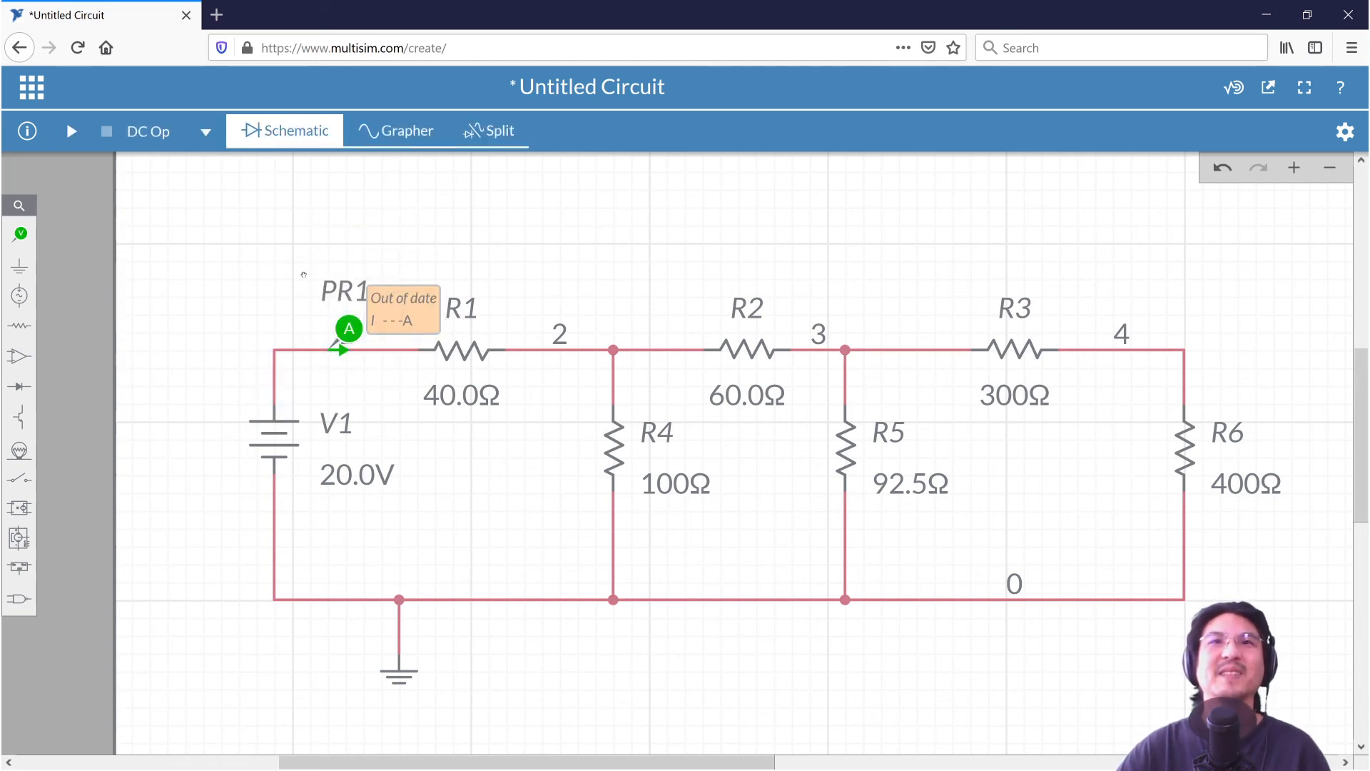
{"action": "left_click", "coordinate": [72, 132]}
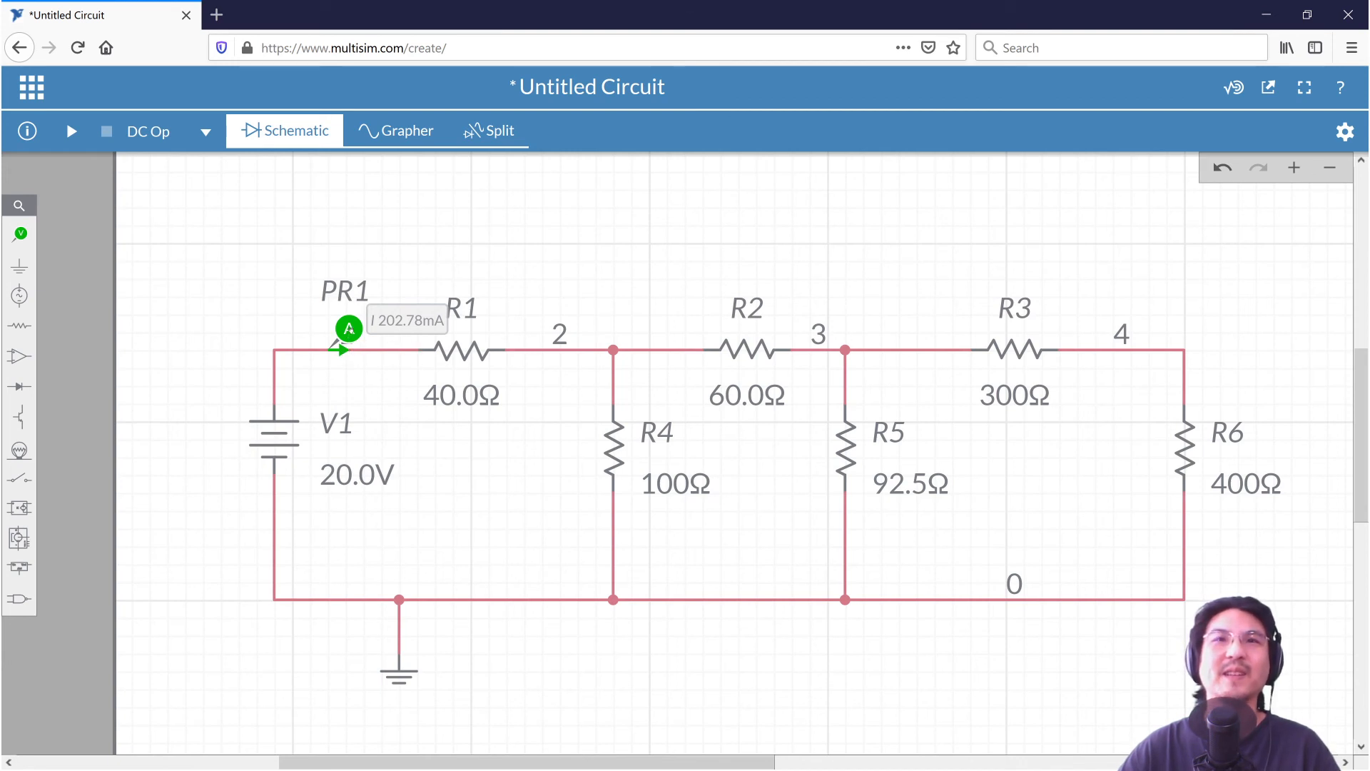
Step: Move current probe PR1 to the lower wire between V1 and the ground junction and rerun the simulation
{"action": "left_click_drag", "start_coordinate": [349, 330], "coordinate": [349, 579]}
{"action": "left_click", "coordinate": [232, 497]}
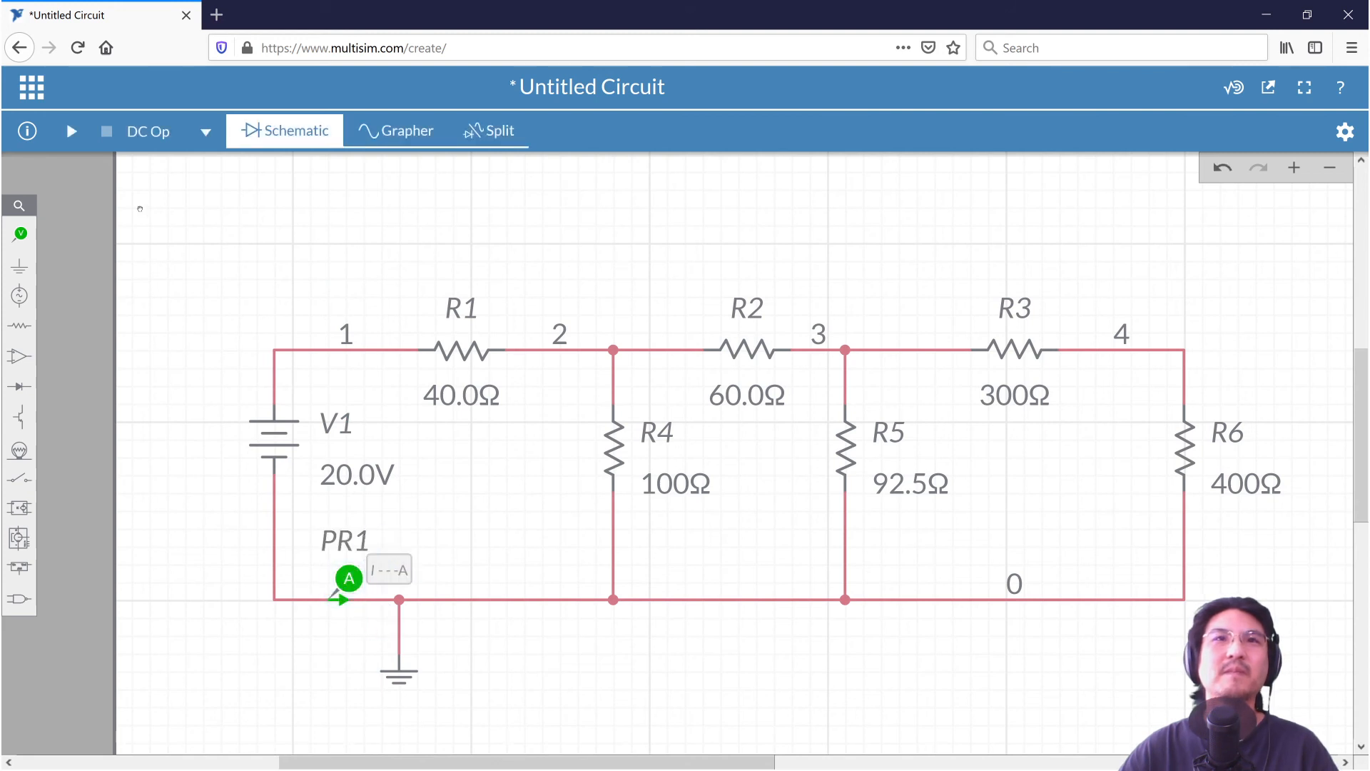
{"action": "left_click", "coordinate": [68, 133]}
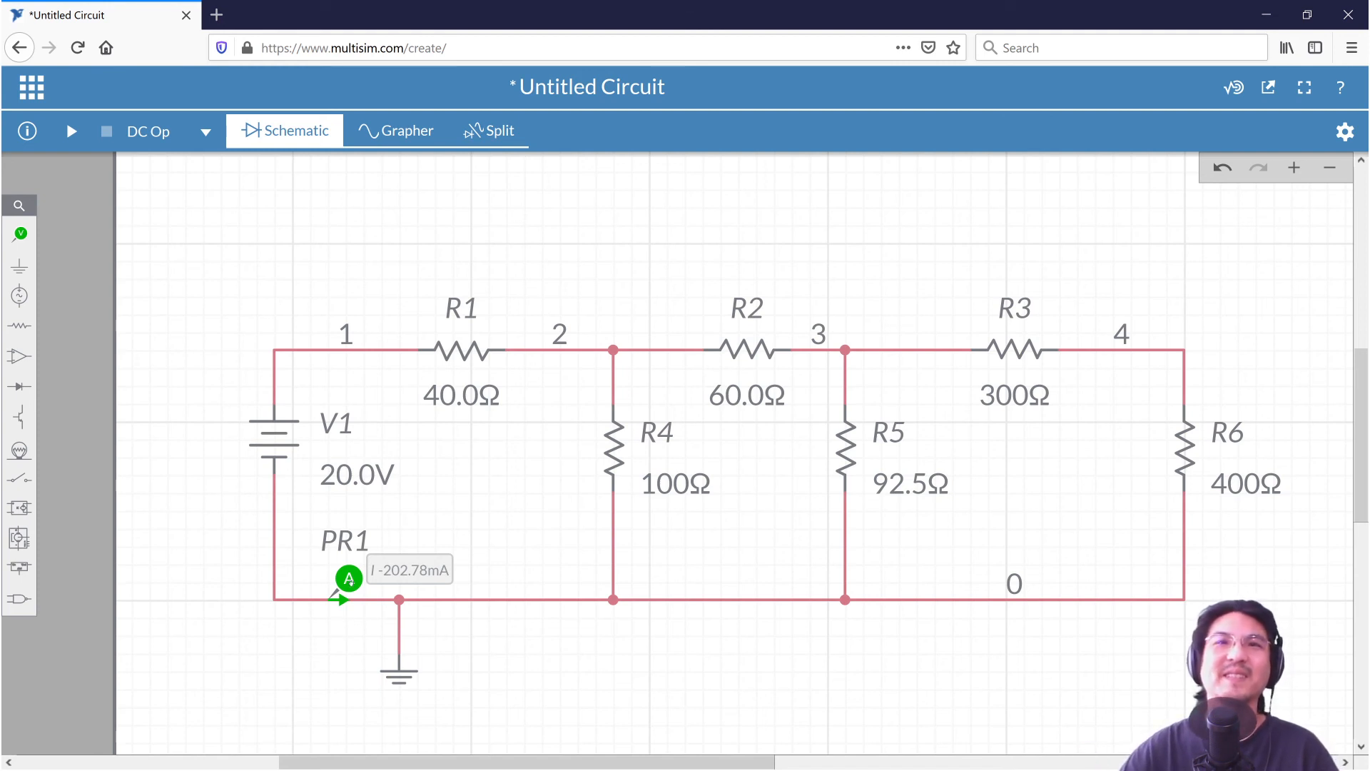
Step: Move PR1 to the wire between R1 and the R4 junction, and shift R1 slightly toward V1
{"action": "left_click_drag", "start_coordinate": [351, 581], "coordinate": [529, 330]}
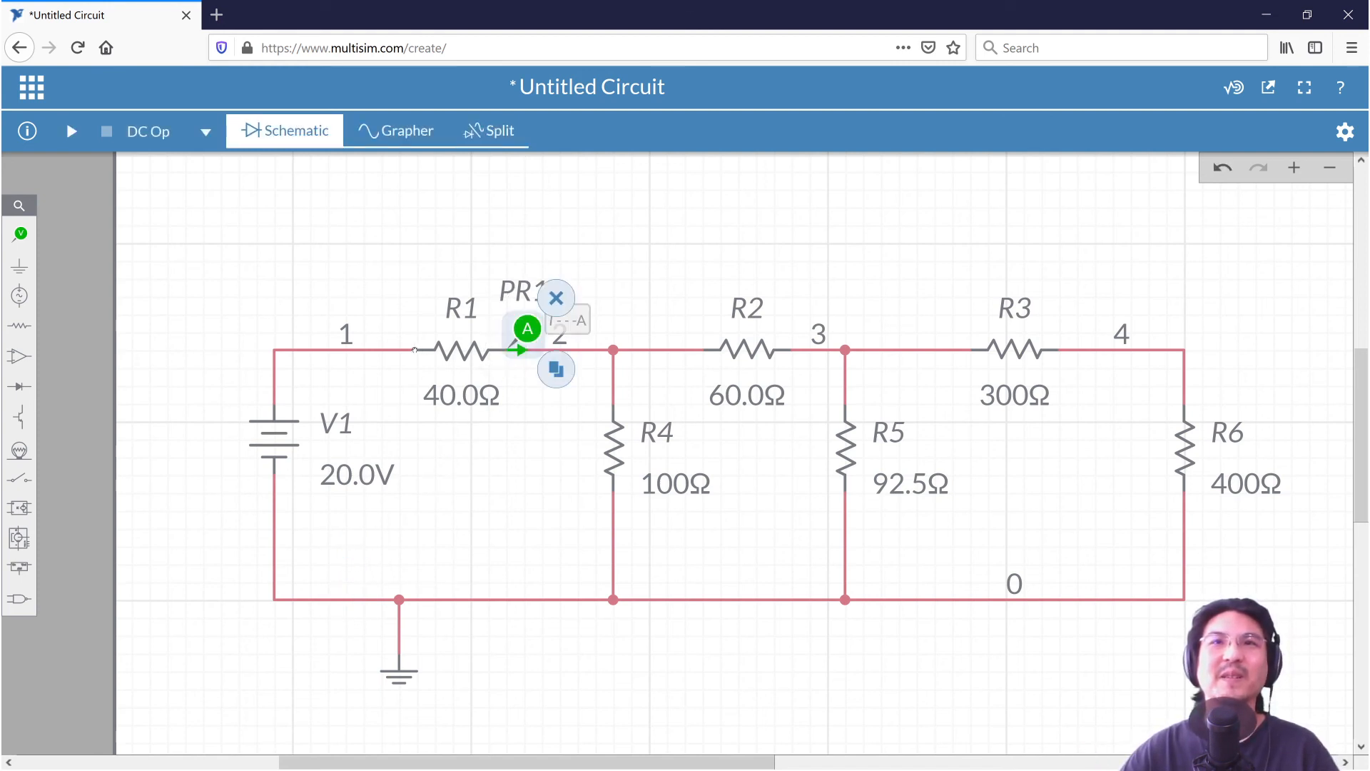
{"action": "left_click_drag", "start_coordinate": [428, 350], "coordinate": [394, 349]}
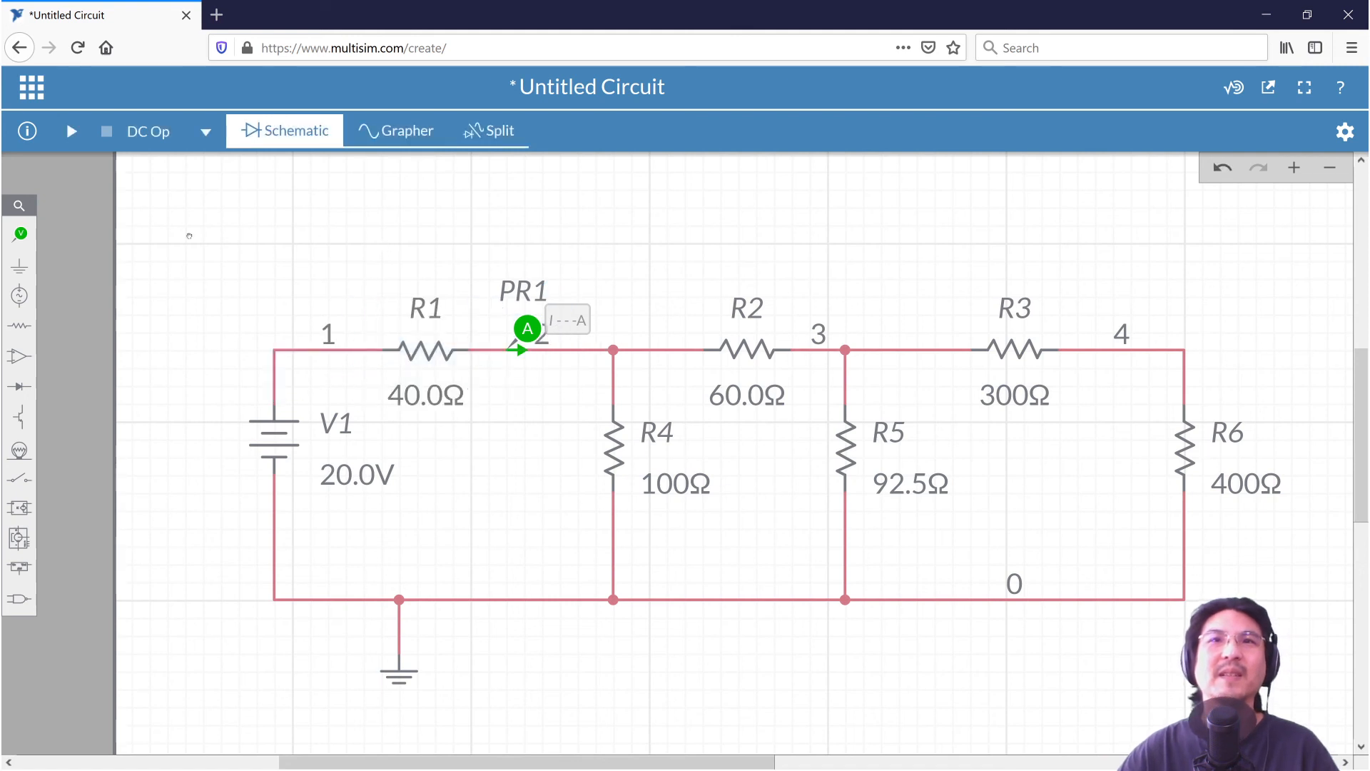
Step: Place two more current probes, one on the wire leading into R2 and one pointing down into R4
{"action": "left_click", "coordinate": [20, 234]}
{"action": "left_click", "coordinate": [154, 276]}
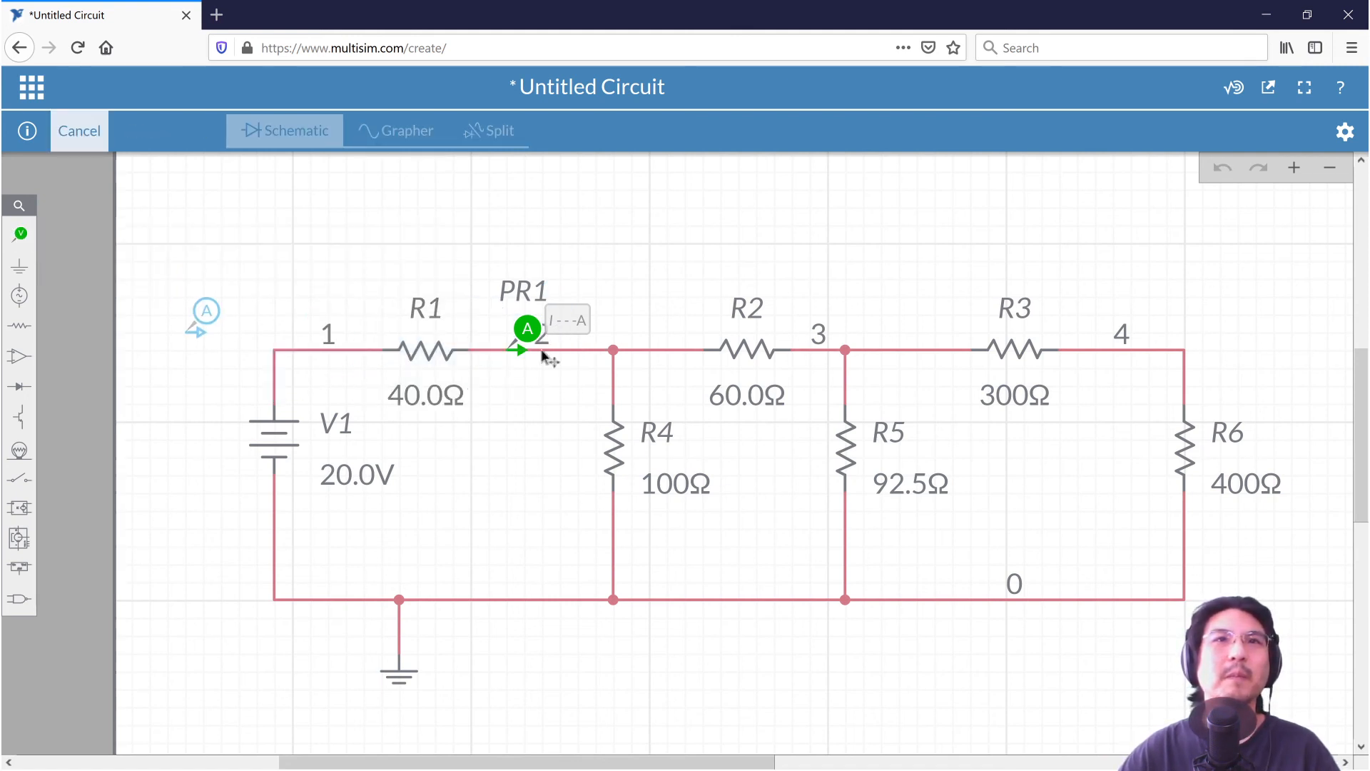
{"action": "left_click", "coordinate": [674, 342]}
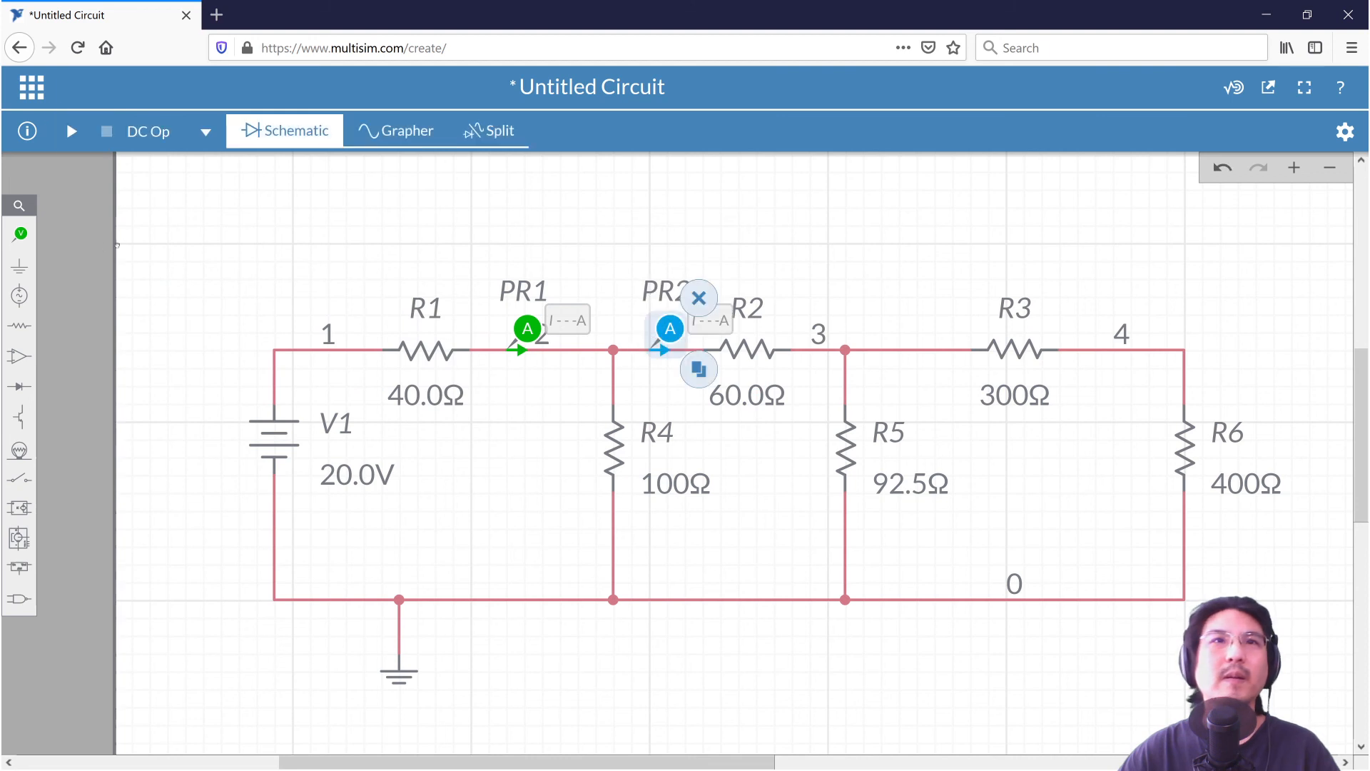
{"action": "left_click", "coordinate": [16, 240]}
{"action": "left_click", "coordinate": [154, 274]}
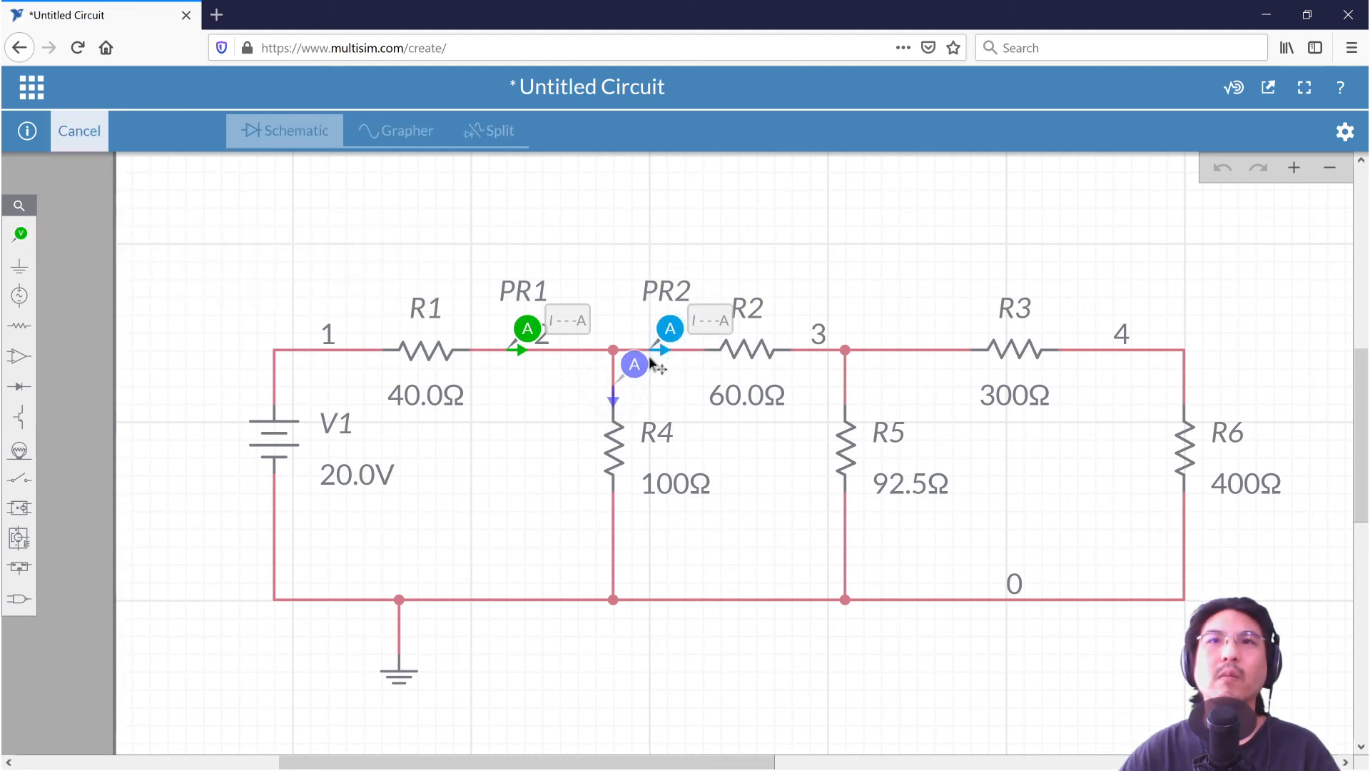
{"action": "left_click", "coordinate": [635, 364]}
Step: Shift PR1 closer to the junction of R1, R2 and R4 and run the simulation for the three branch currents
{"action": "scroll", "coordinate": [612, 397], "scroll_direction": "up", "scroll_amount": 5}
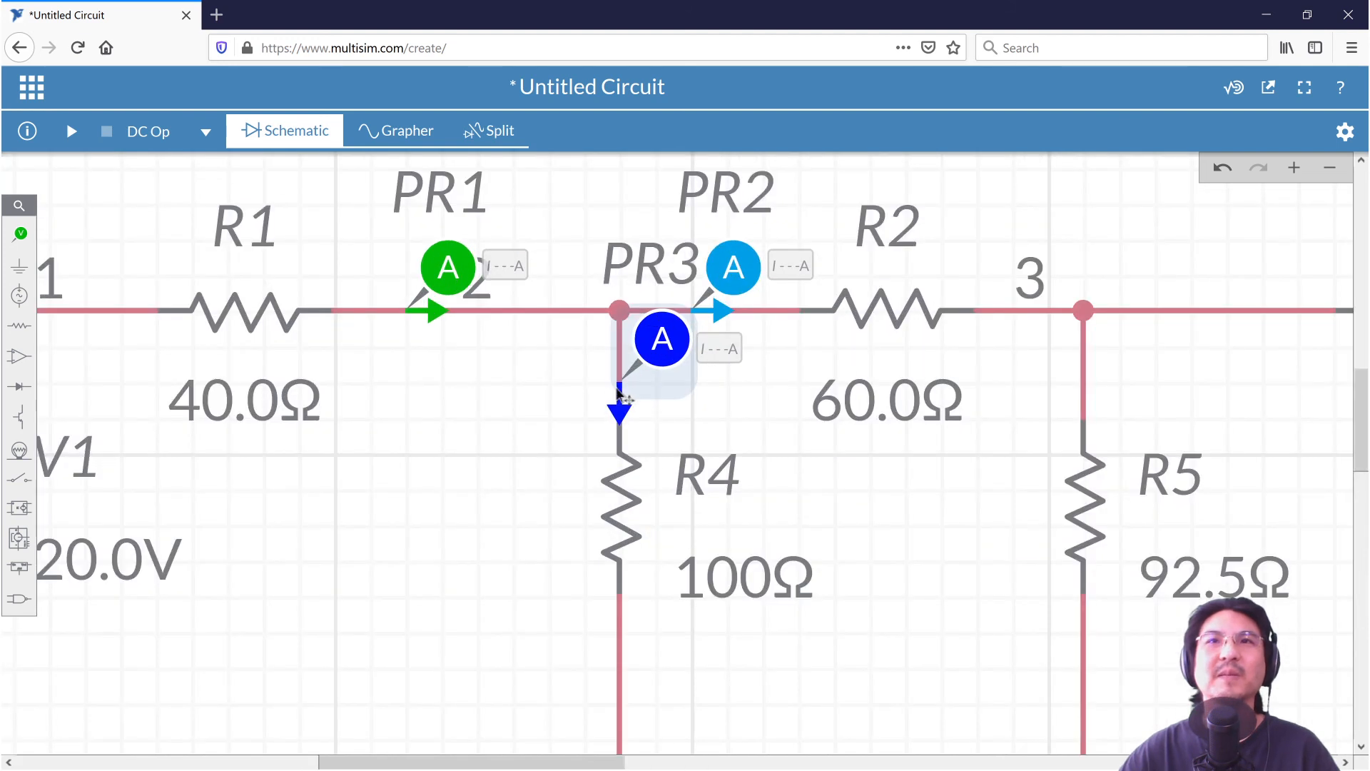
{"action": "scroll", "coordinate": [536, 508], "scroll_direction": "down", "scroll_amount": 3}
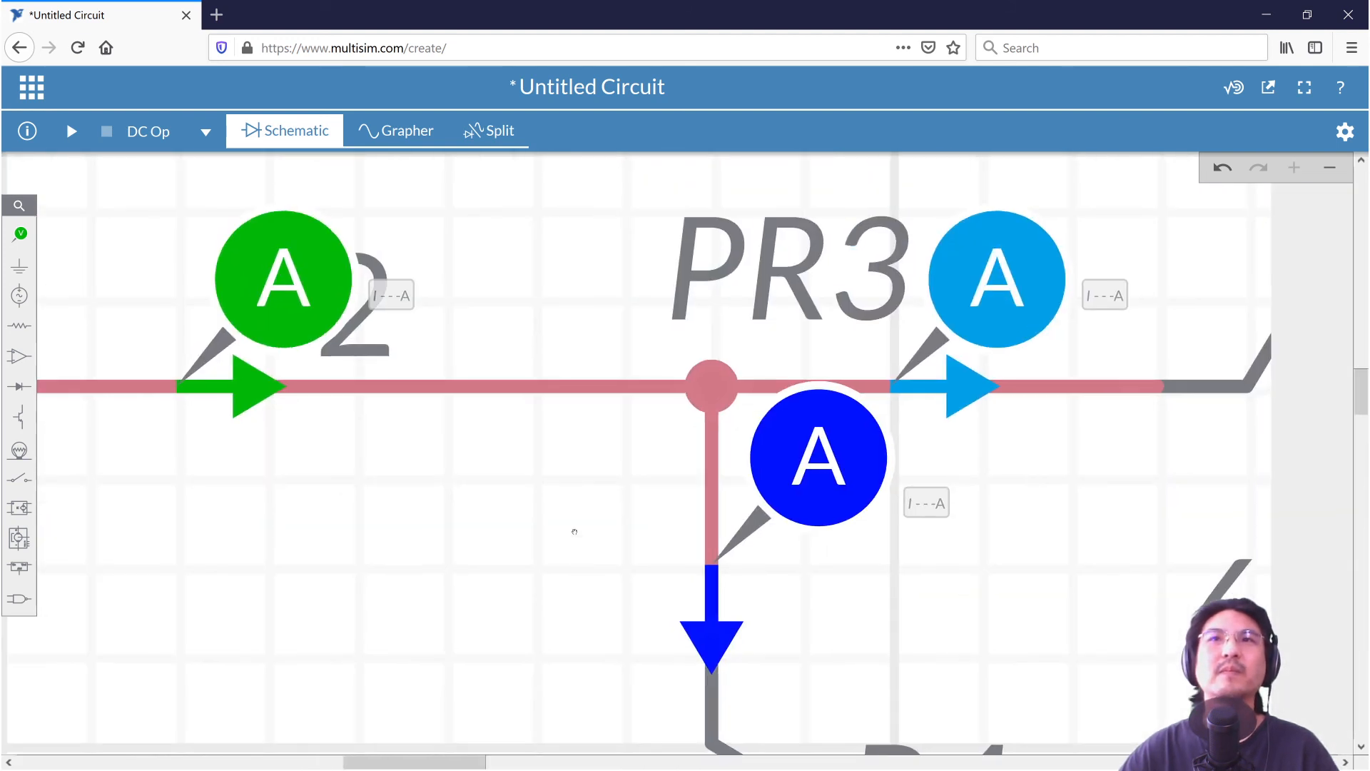
{"action": "scroll", "coordinate": [544, 510], "scroll_direction": "down", "scroll_amount": 2}
{"action": "scroll", "coordinate": [546, 512], "scroll_direction": "down", "scroll_amount": 2}
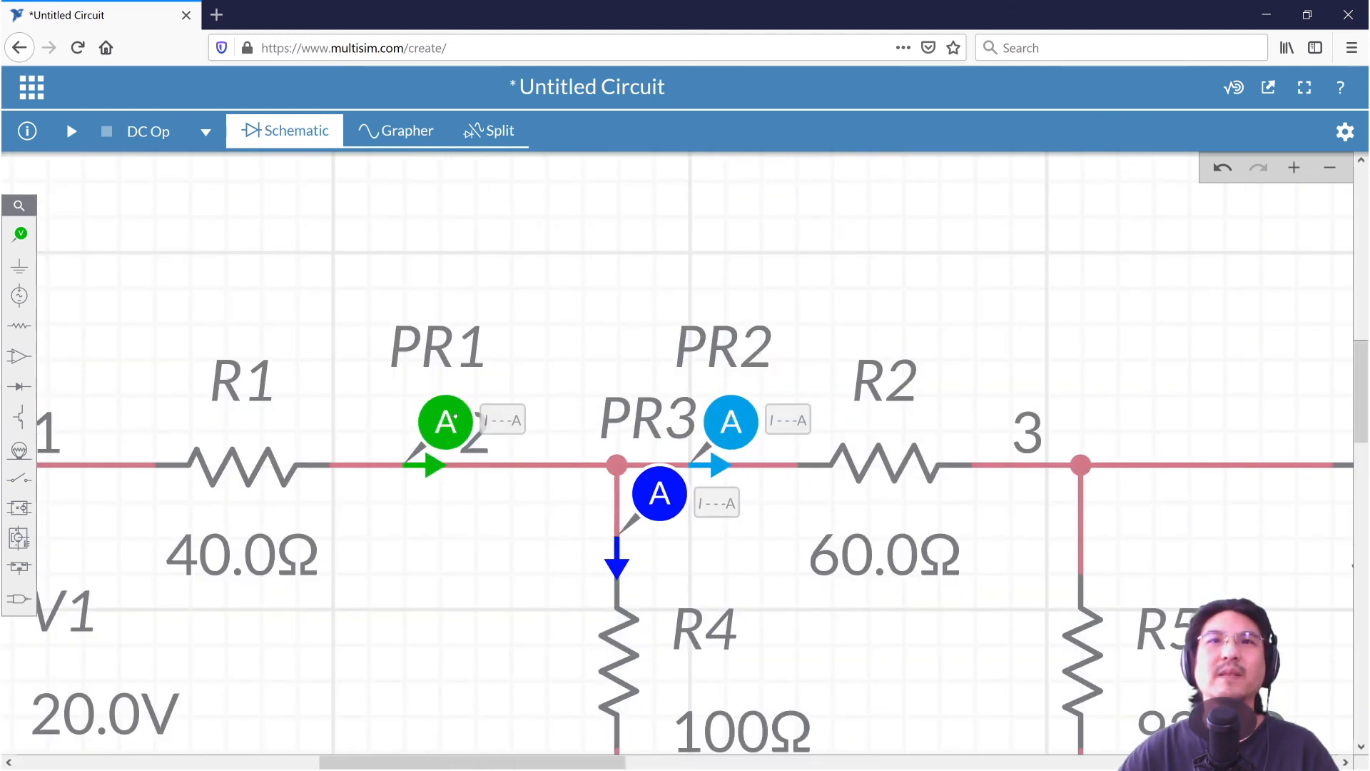
{"action": "left_click_drag", "start_coordinate": [455, 416], "coordinate": [541, 408]}
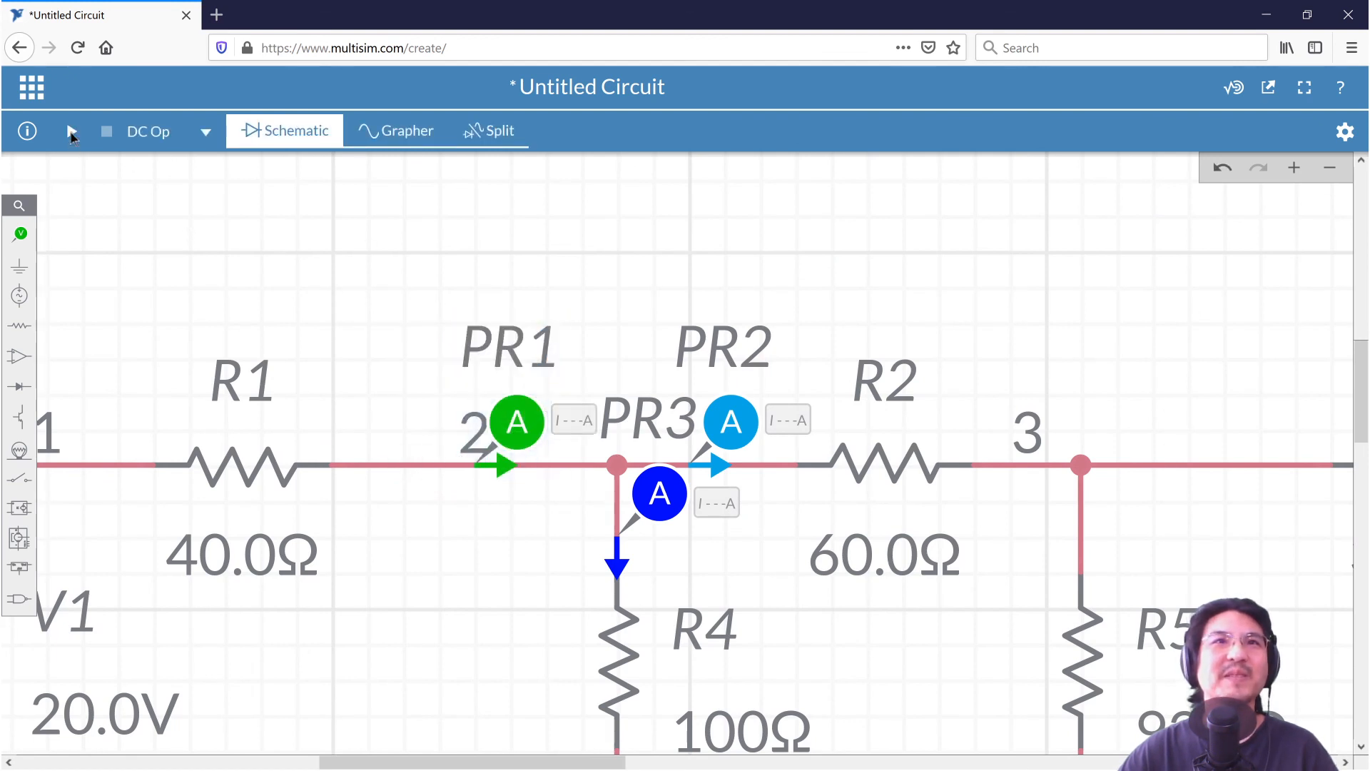
{"action": "left_click", "coordinate": [72, 133]}
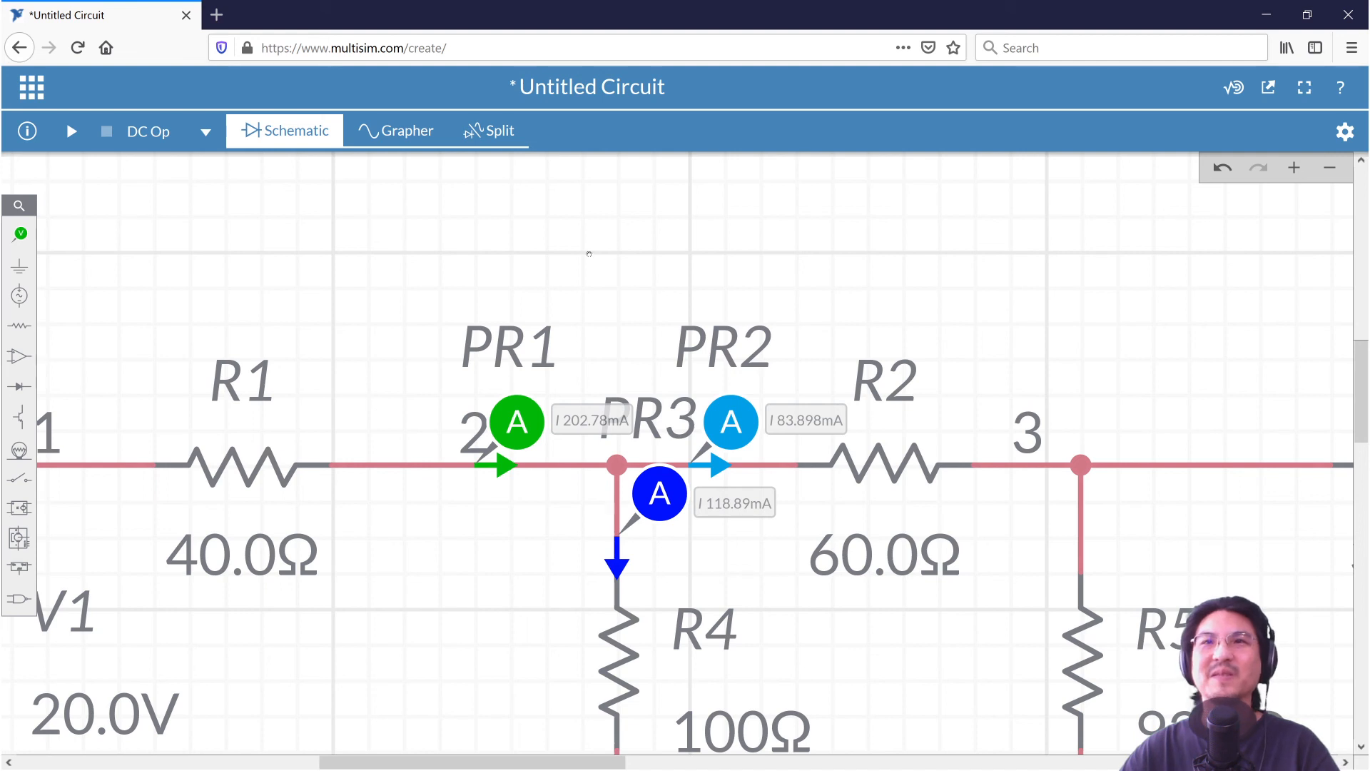
Step: Relocate the current probes around node 3: PR3 above R5, PR1 just after R2, and PR2 just before R3
{"action": "scroll", "coordinate": [536, 322], "scroll_direction": "down", "scroll_amount": 5}
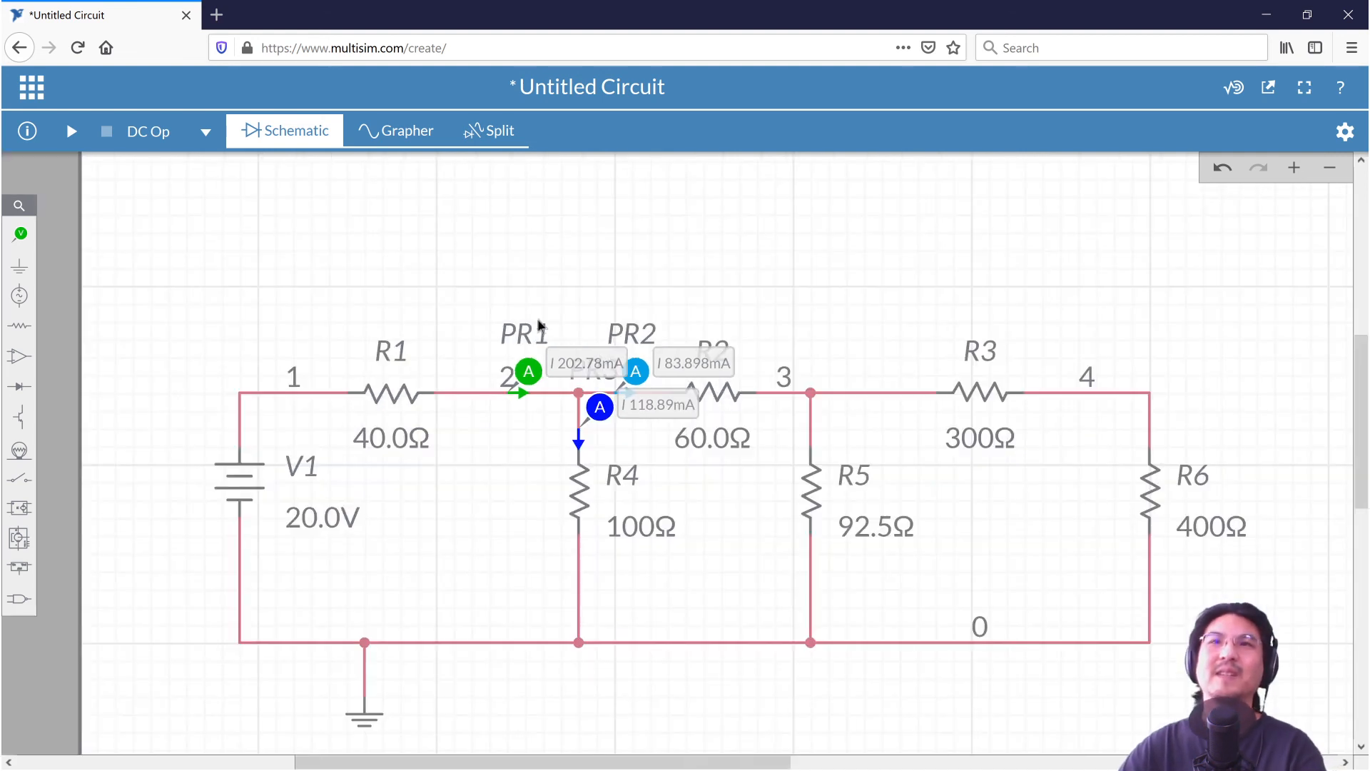
{"action": "scroll", "coordinate": [657, 423], "scroll_direction": "up", "scroll_amount": 3}
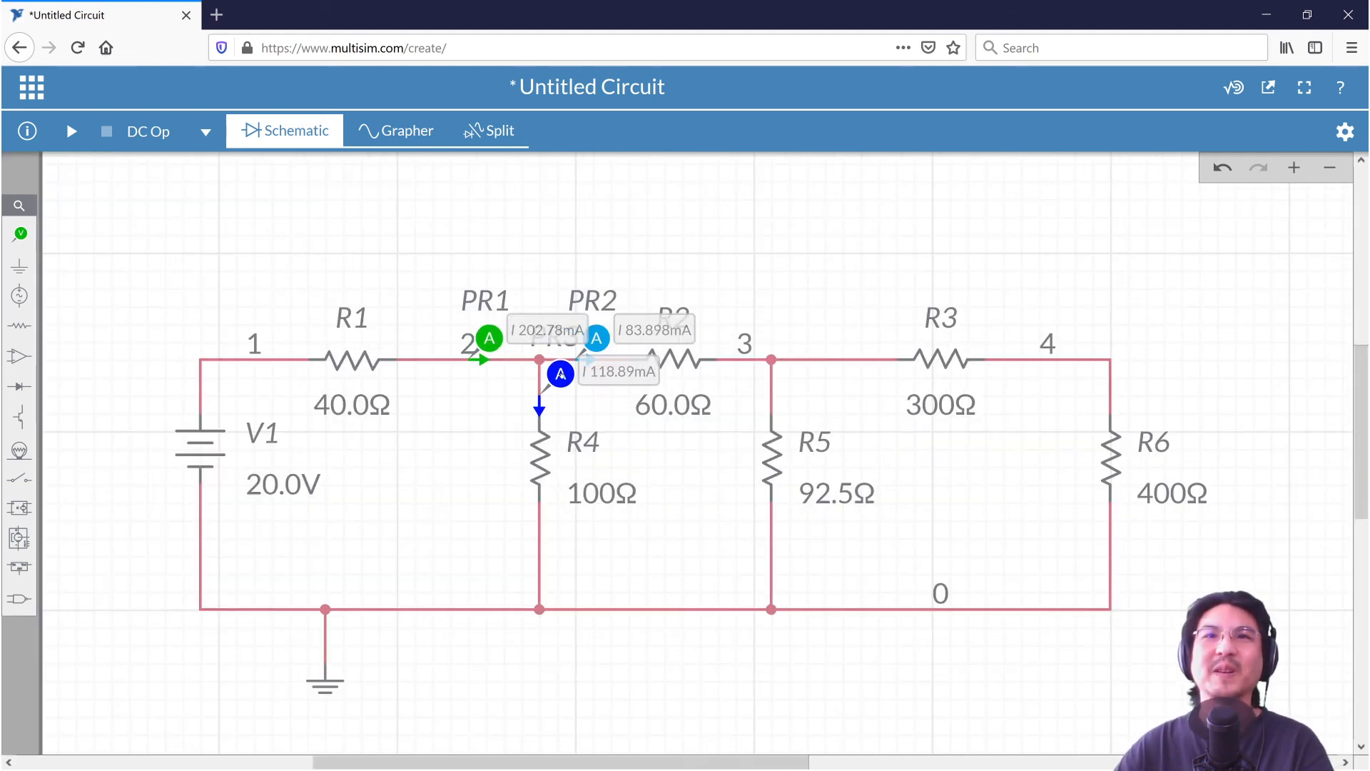
{"action": "left_click_drag", "start_coordinate": [560, 373], "coordinate": [792, 391]}
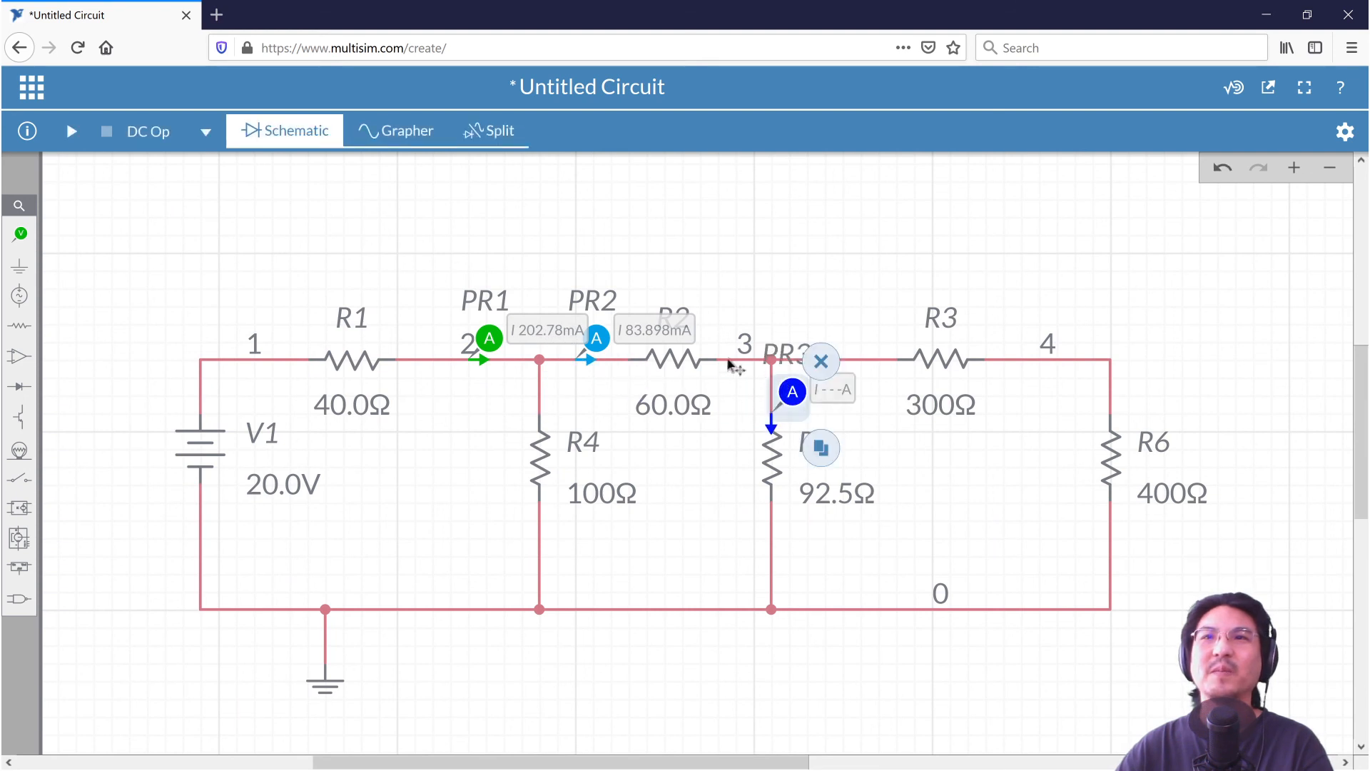
{"action": "left_click_drag", "start_coordinate": [598, 346], "coordinate": [1022, 329]}
{"action": "left_click_drag", "start_coordinate": [483, 337], "coordinate": [739, 341]}
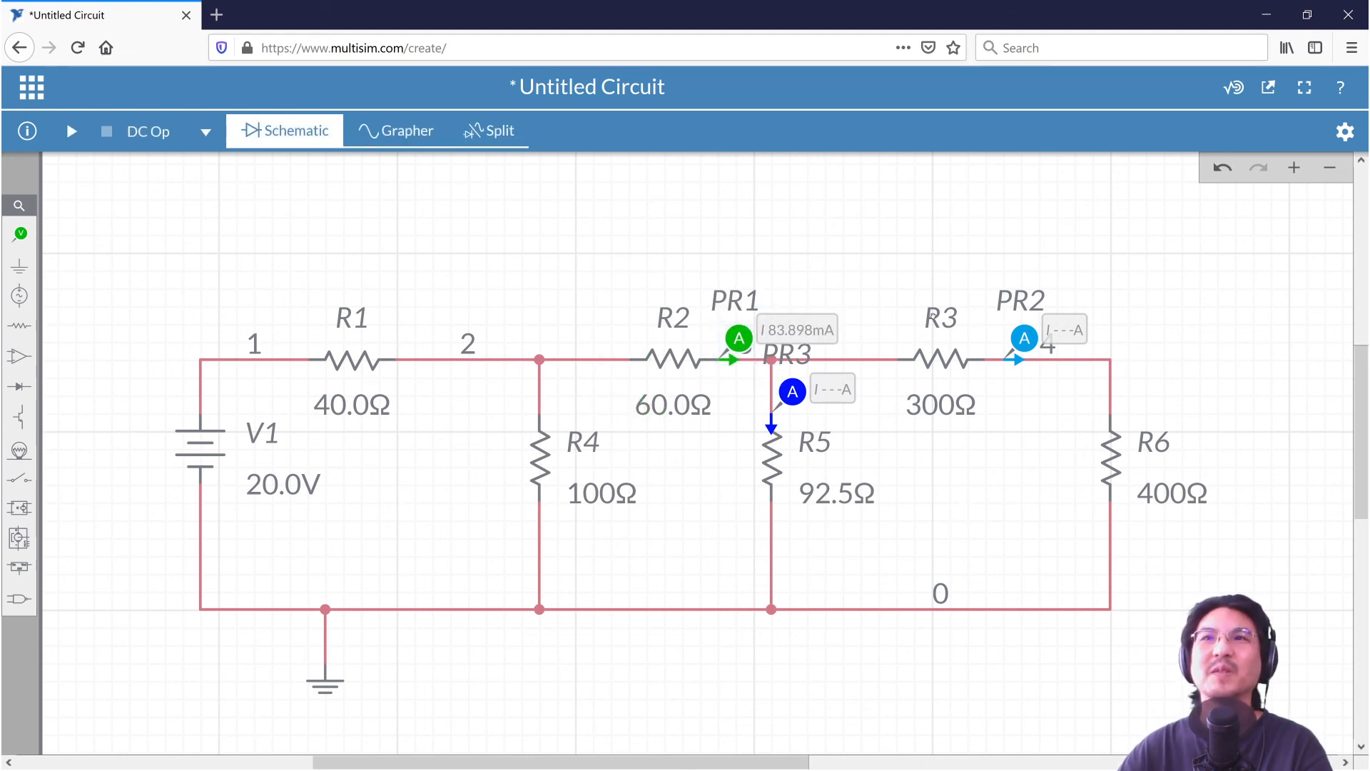
{"action": "left_click_drag", "start_coordinate": [1024, 337], "coordinate": [883, 338]}
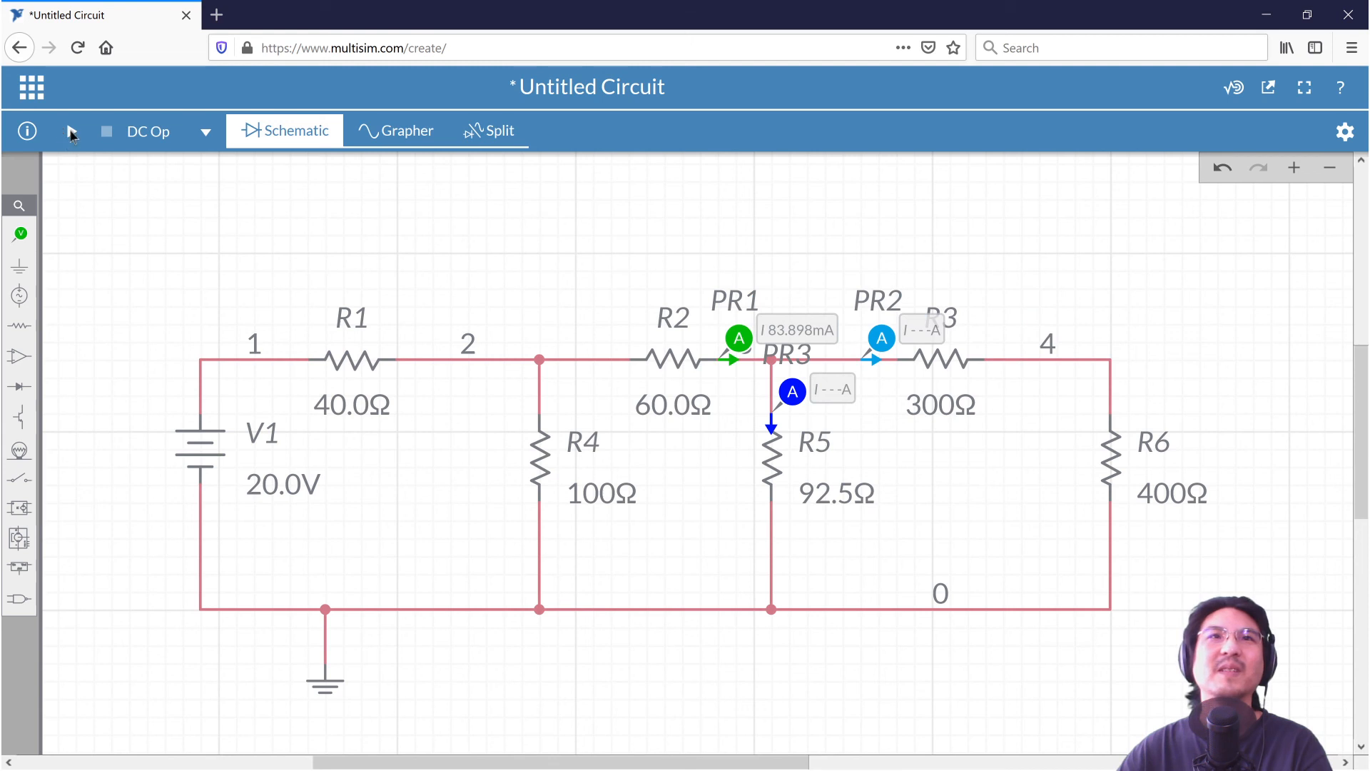
Step: Run the DC Op simulation and examine the three branch currents at the junction of R2, R3 and R5
{"action": "left_click", "coordinate": [71, 132]}
{"action": "scroll", "coordinate": [901, 432], "scroll_direction": "up", "scroll_amount": 2}
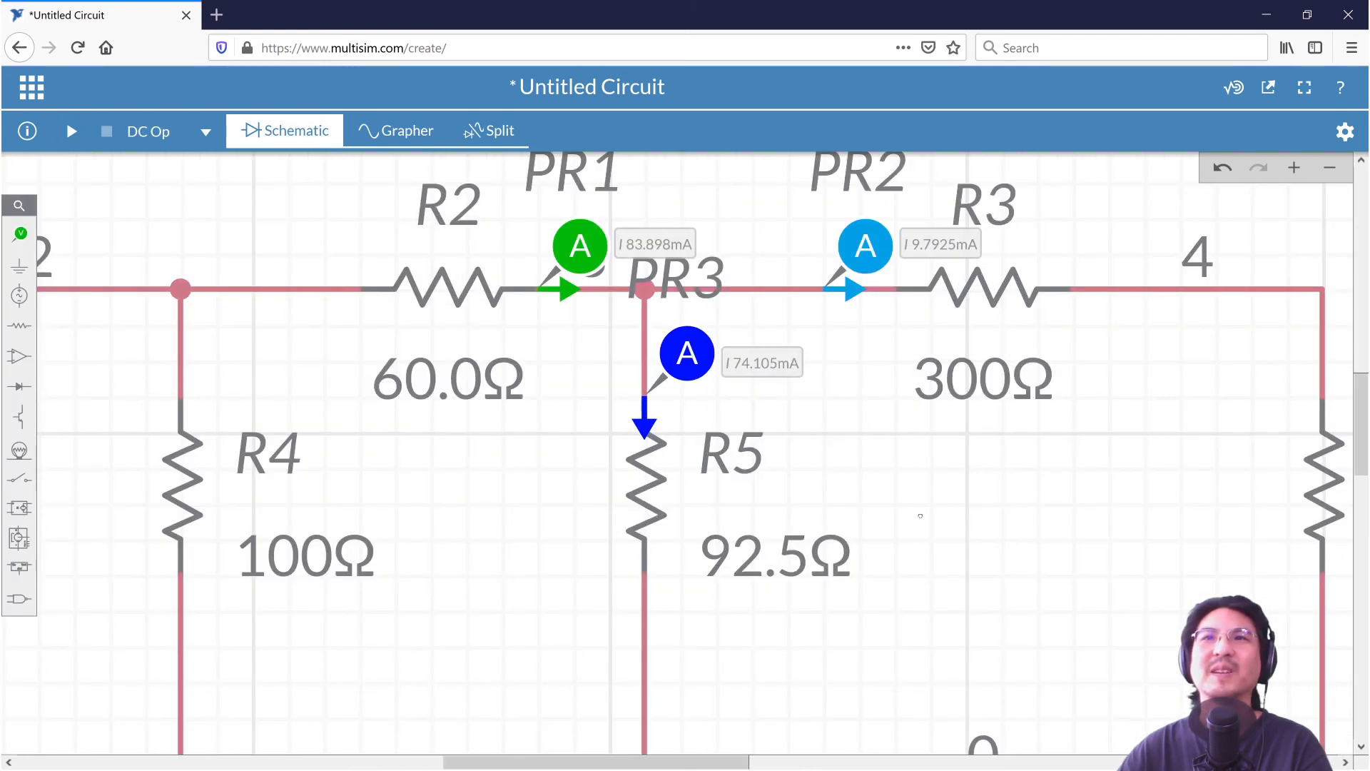
{"action": "left_click_drag", "start_coordinate": [920, 516], "coordinate": [861, 537]}
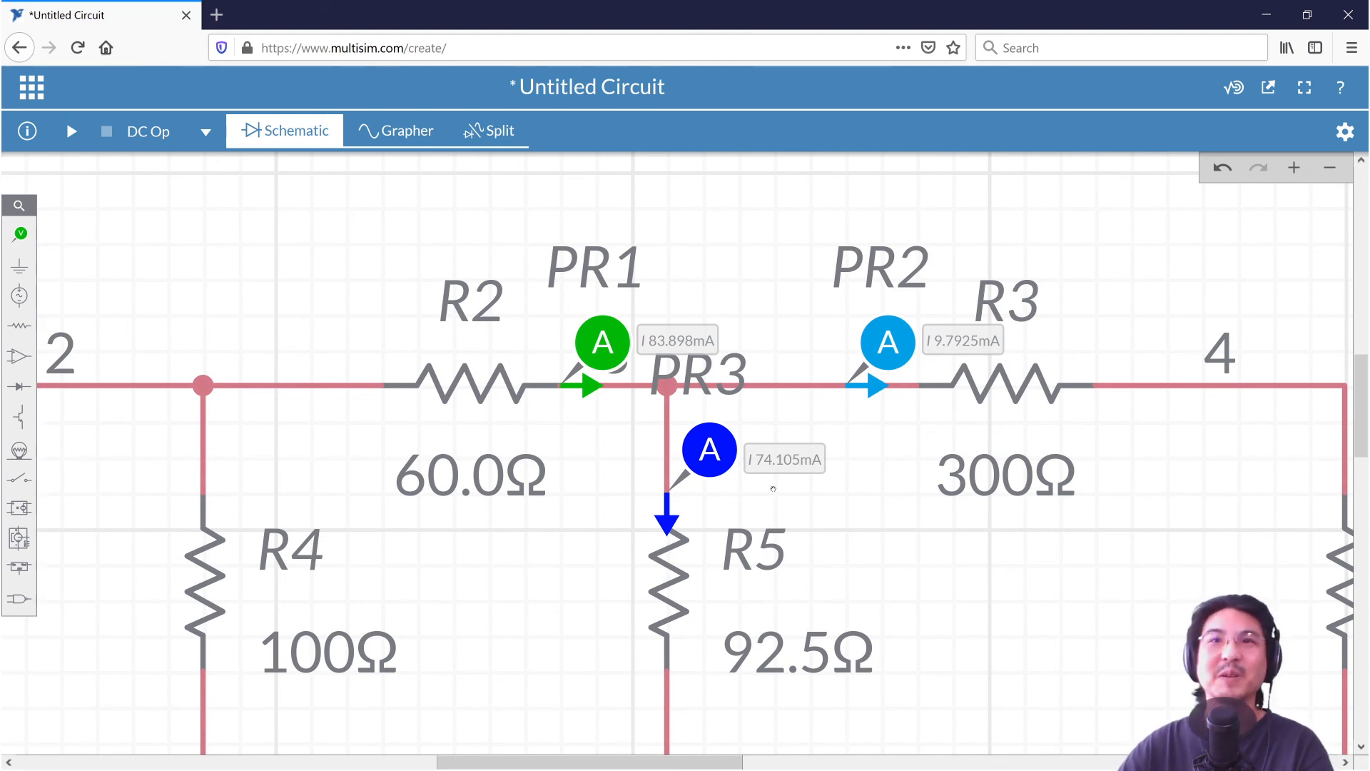
{"action": "scroll", "coordinate": [778, 486], "scroll_direction": "down", "scroll_amount": 3}
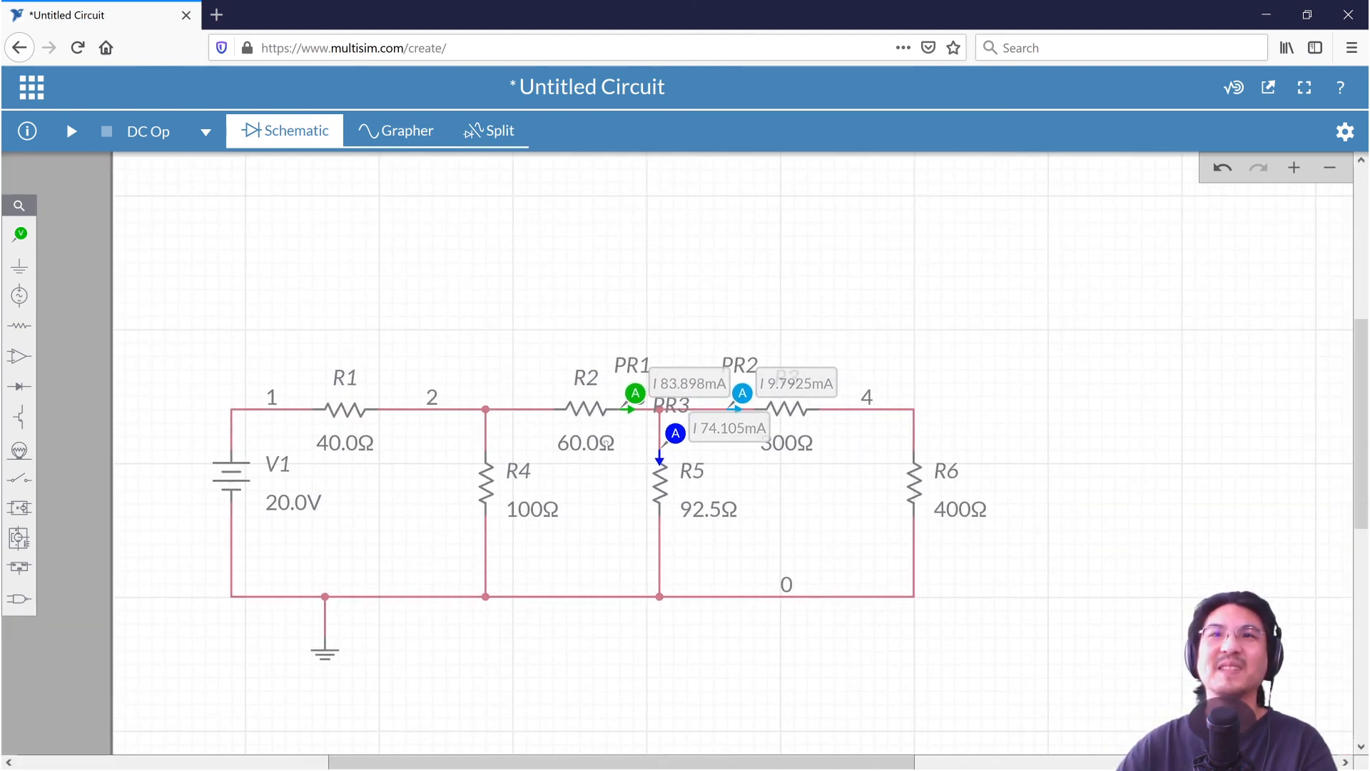